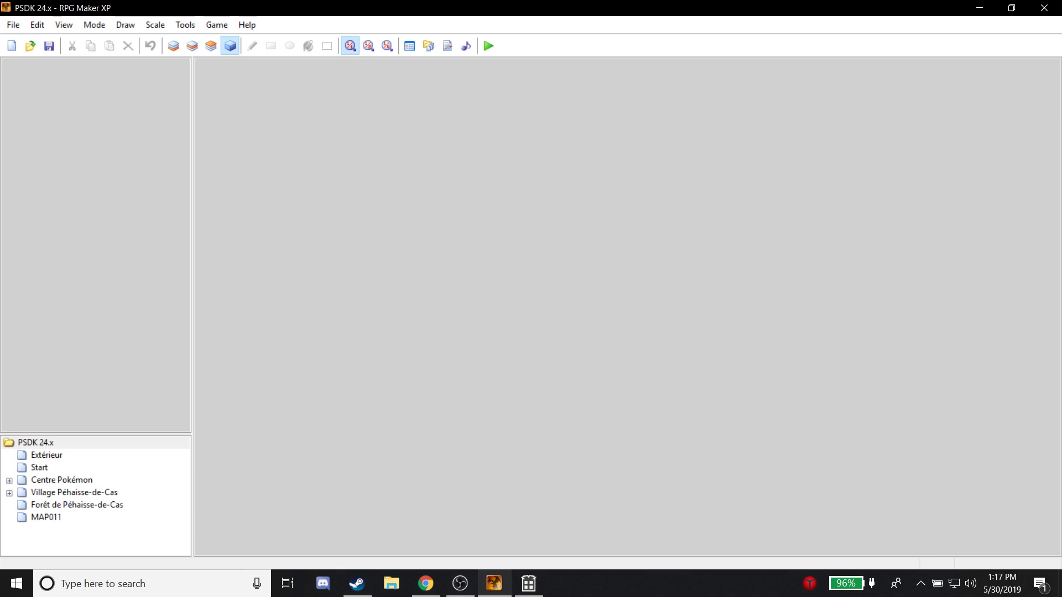
View the Village Péhaisse-de-Cas and Centre Pokémon maps.
left_click(74, 493)
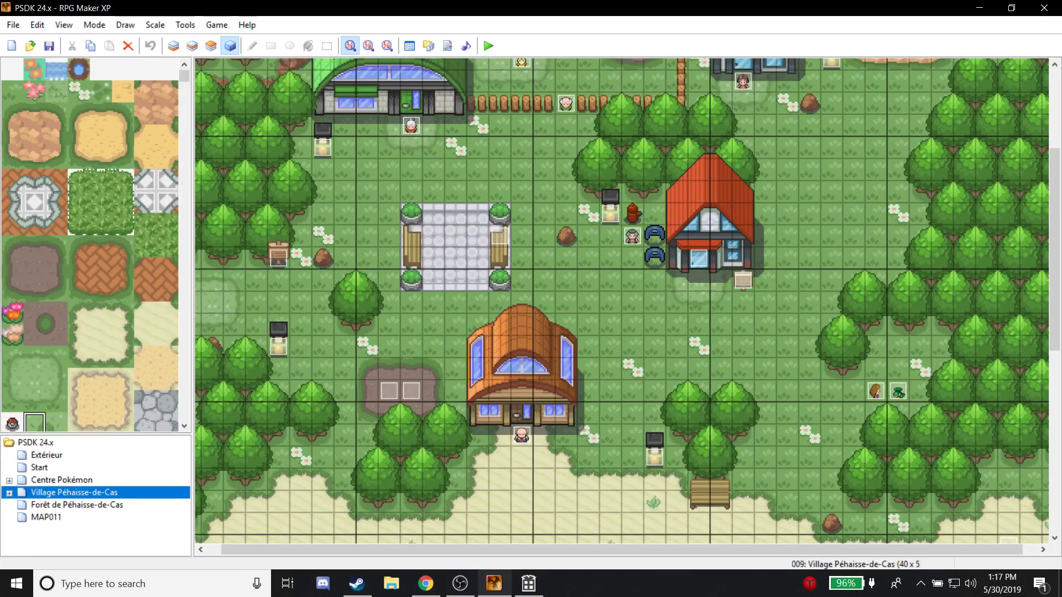
right_click(39, 494)
key("Escape")
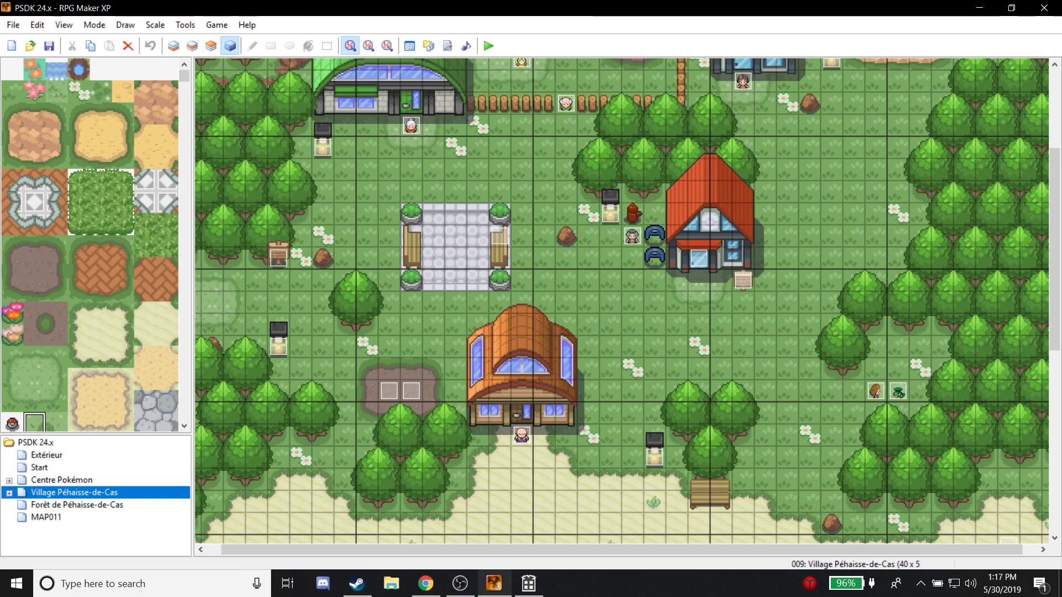
left_click(61, 480)
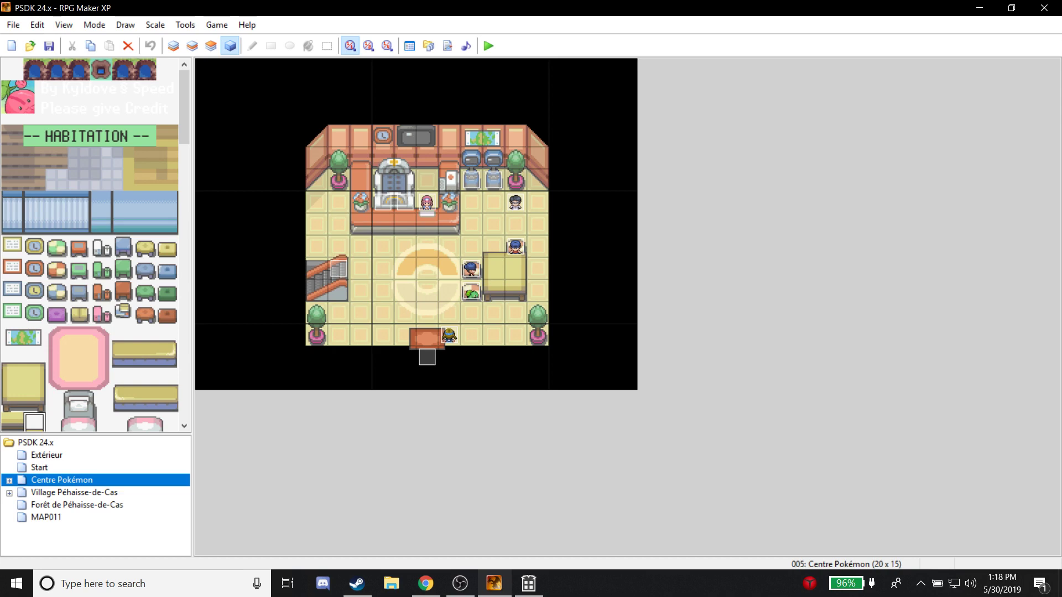
Create a new map named "test map" directly under the PSDK 24.x project, keeping the other default settings.
right_click(34, 442)
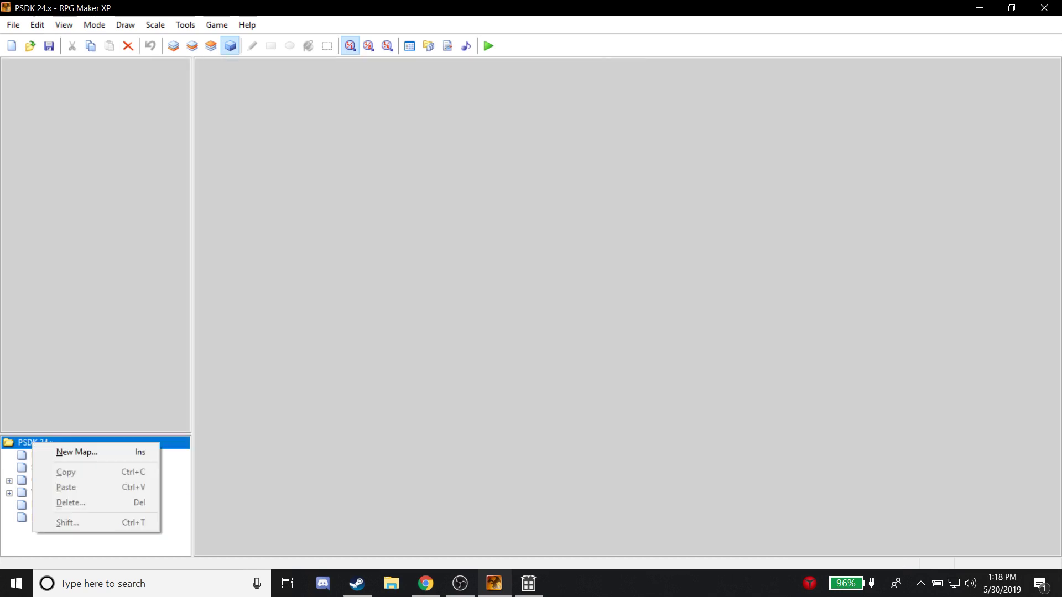
key("Escape")
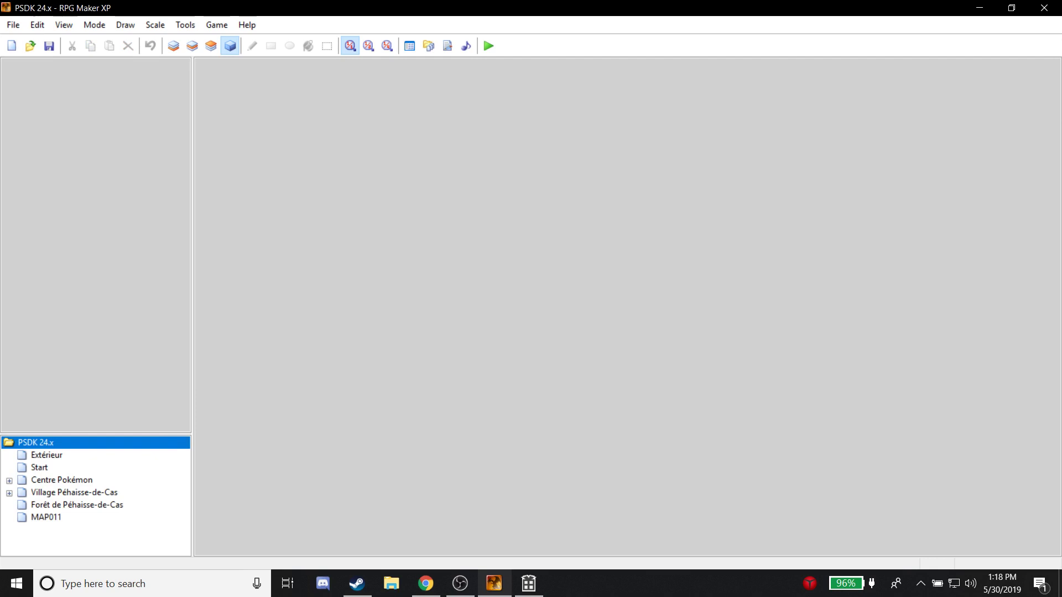
right_click(32, 444)
left_click(56, 455)
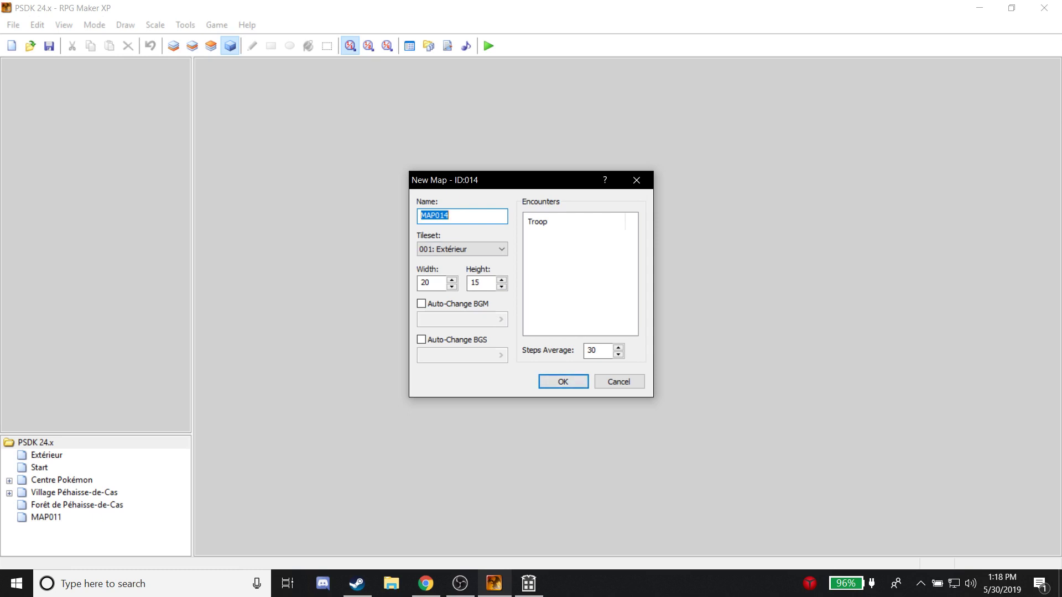
type("test map")
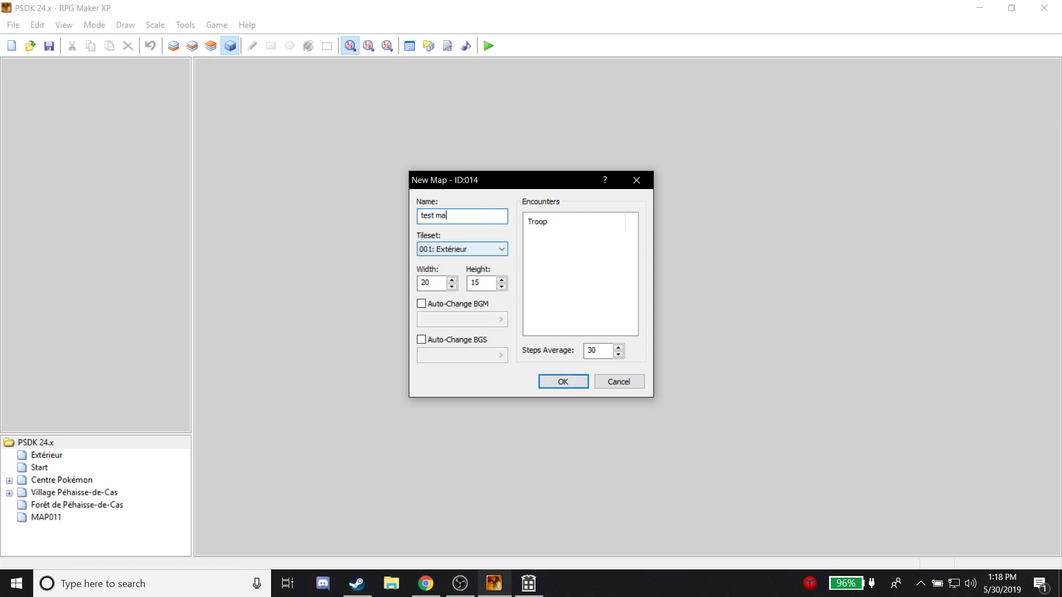
key("Return")
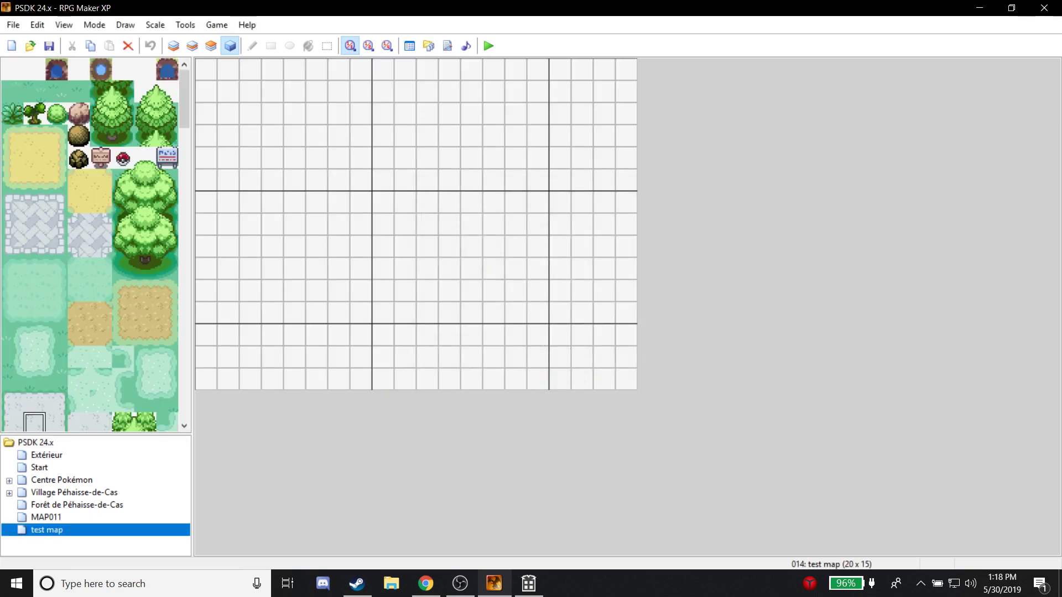
Try enabling Auto-Change BGM in the test map's properties, sample the 09 Bicycle track, and turn the option off again.
right_click(110, 530)
left_click(150, 426)
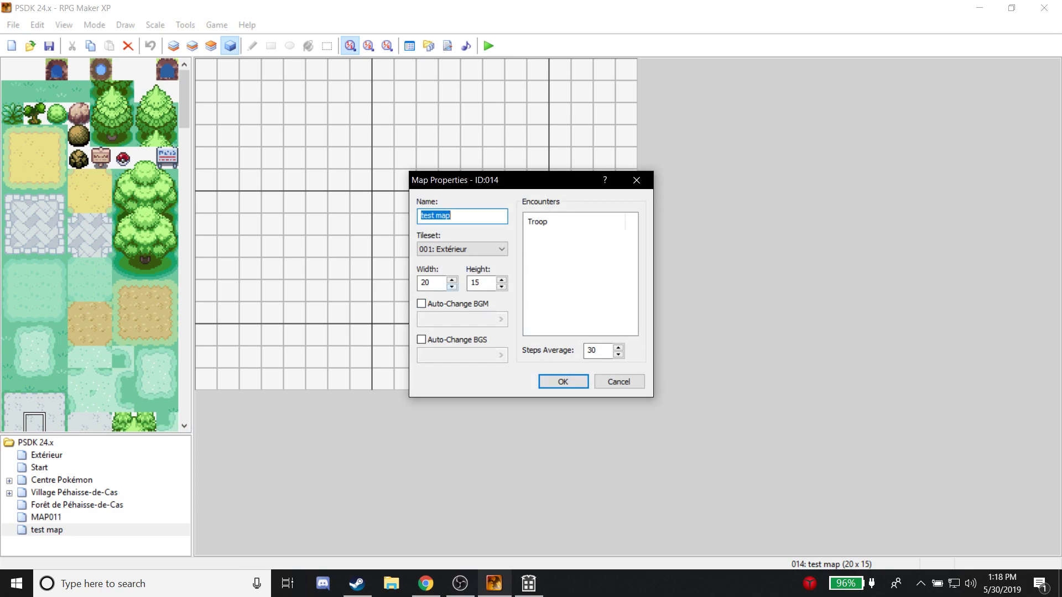
left_click(421, 303)
left_click(462, 320)
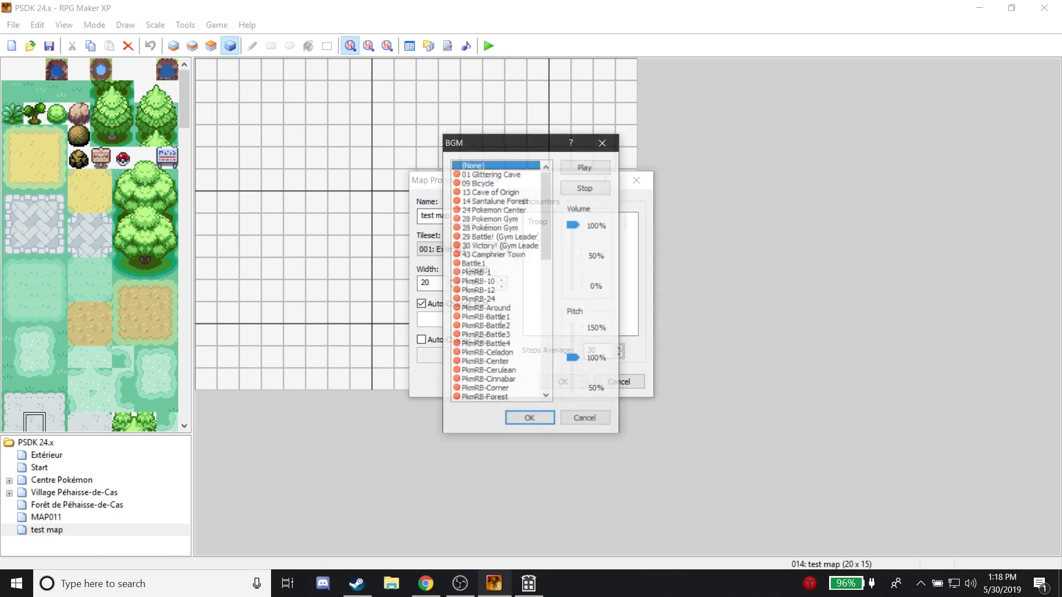
left_click(479, 183)
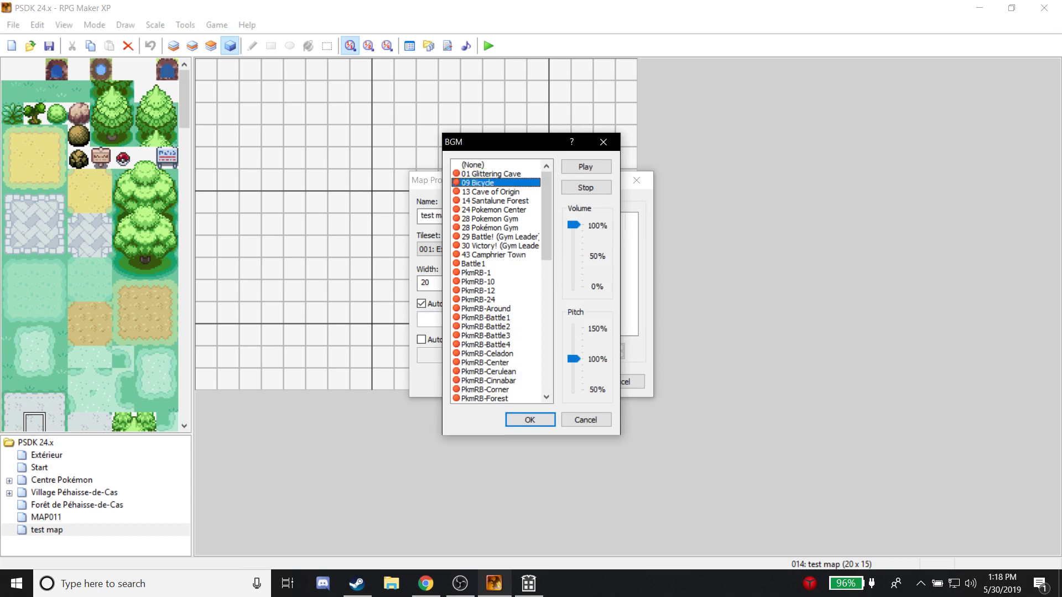
left_click(585, 187)
left_click(603, 142)
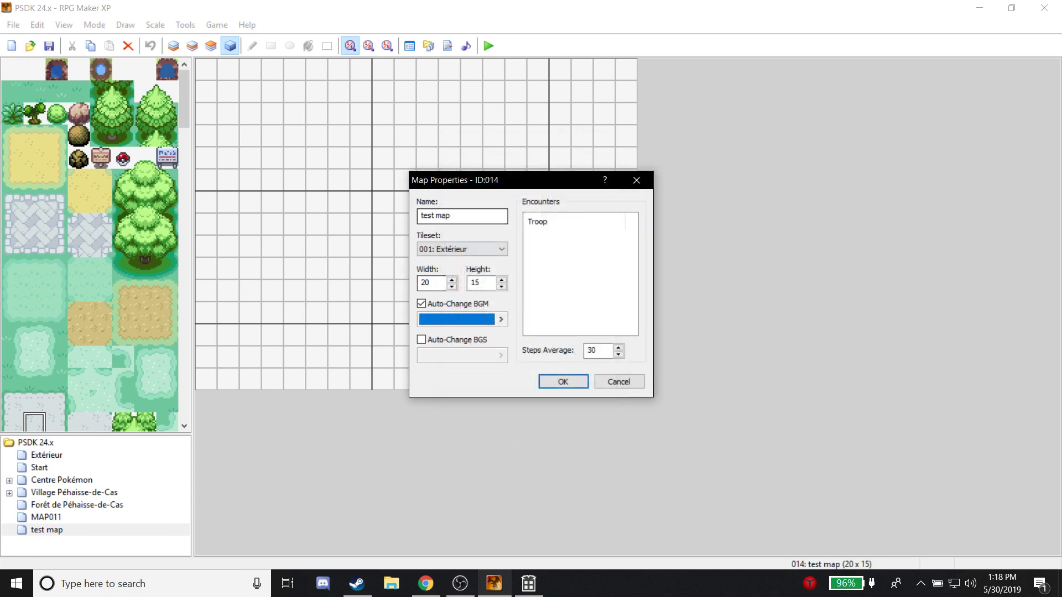
left_click(500, 319)
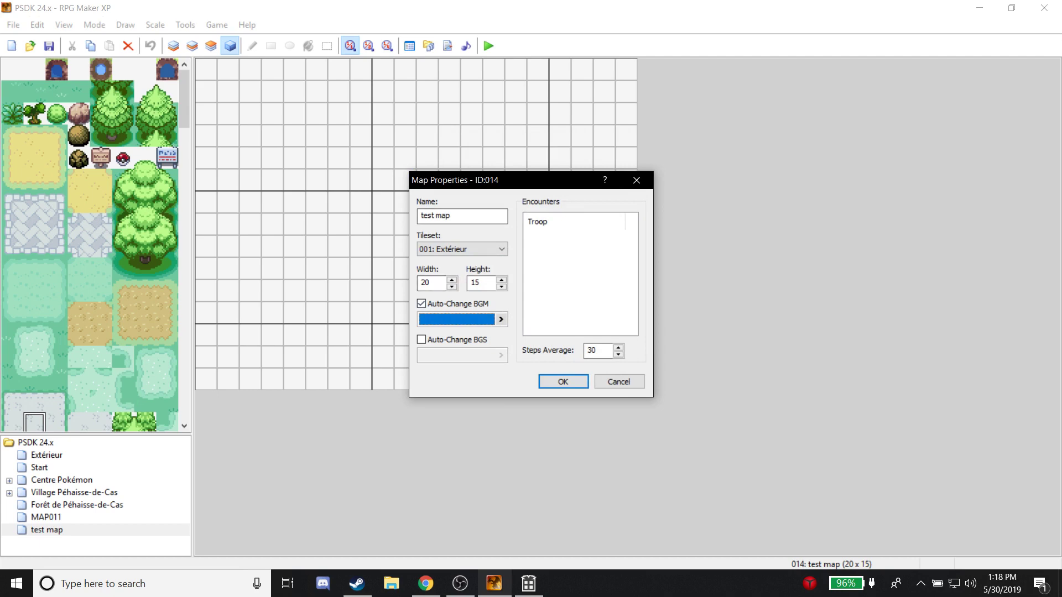
mouse_move(546, 226)
left_mouse_down()
mouse_move(547, 345)
mouse_move(547, 216)
left_mouse_up()
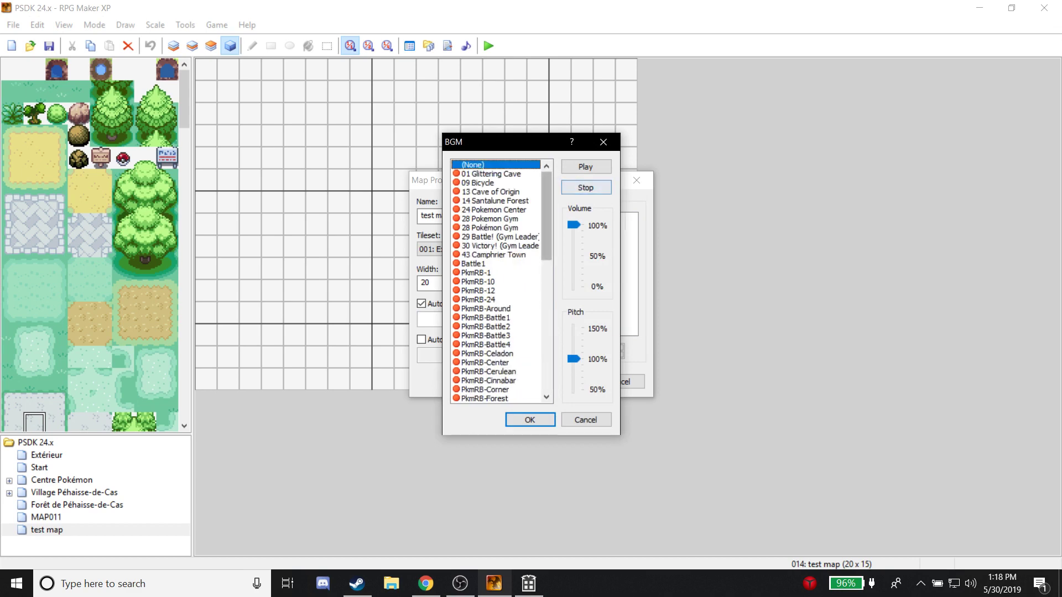
mouse_move(546, 216)
left_mouse_down()
mouse_move(547, 344)
mouse_move(547, 217)
left_mouse_up()
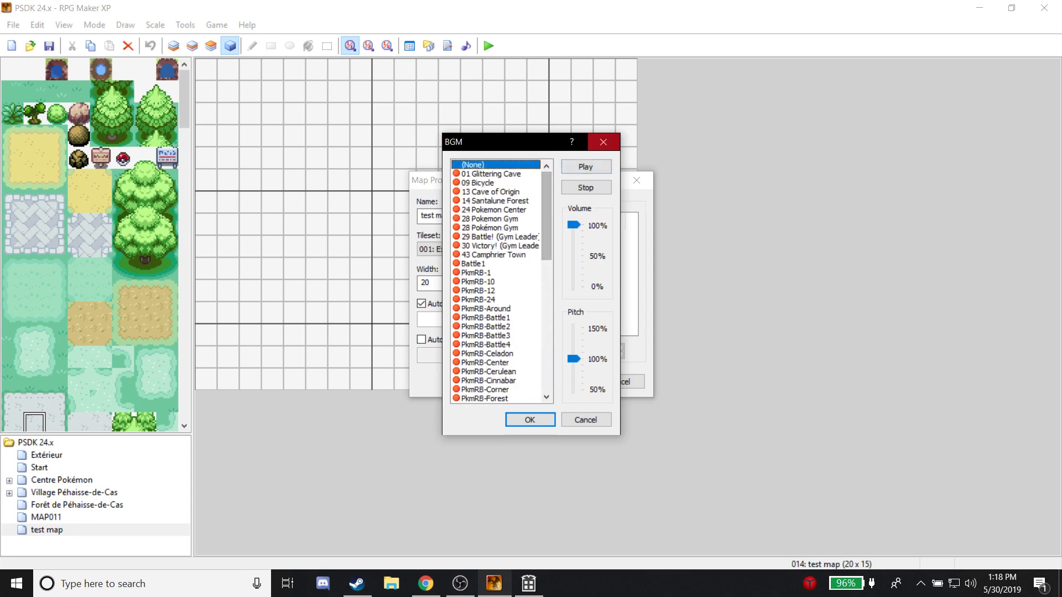
left_click(603, 142)
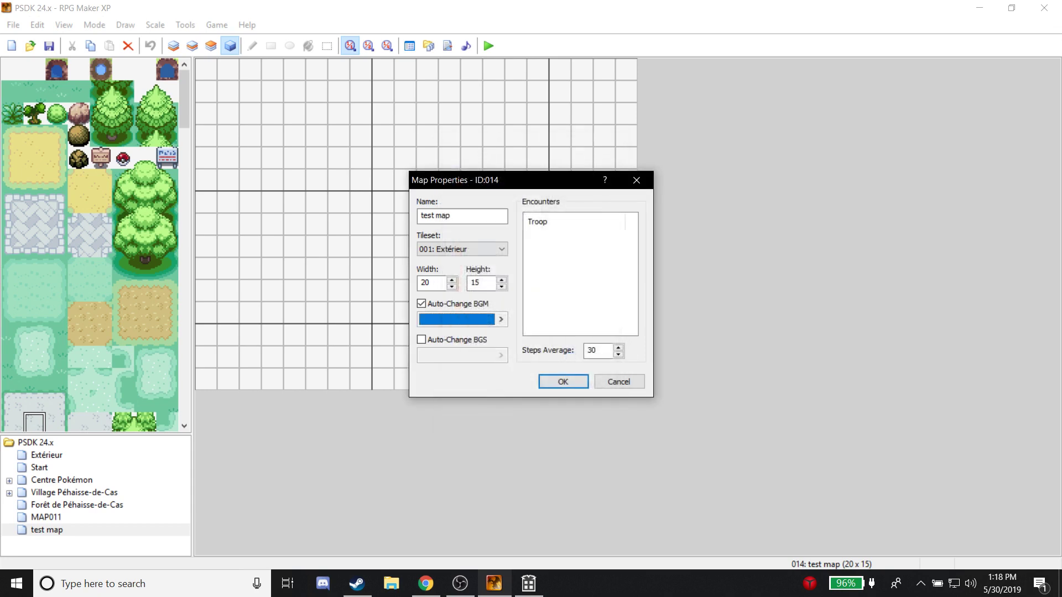
left_click(422, 304)
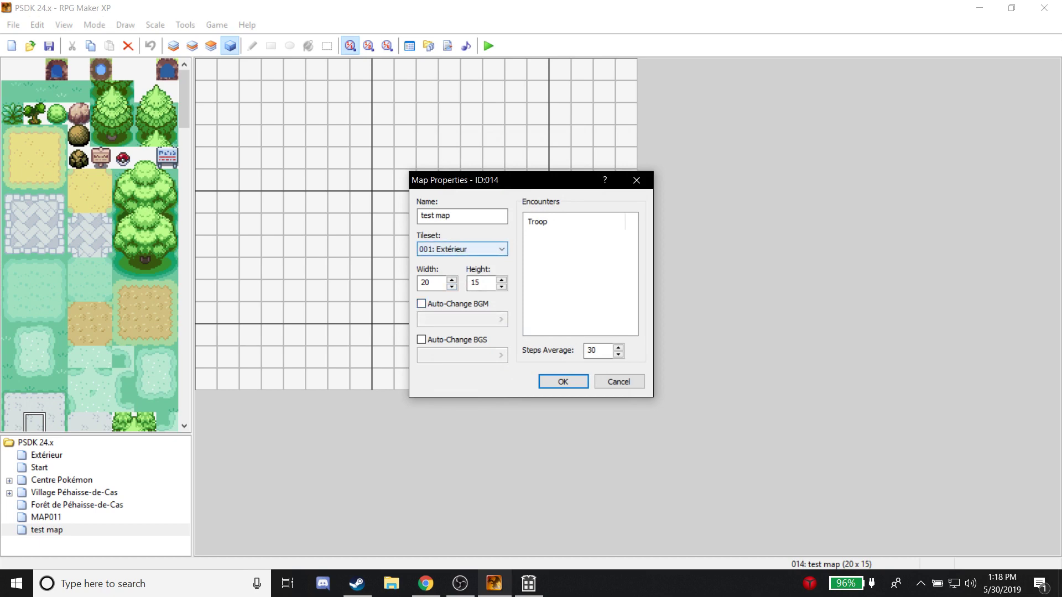
Set the test map's tileset to 008: Grotte 4G.
left_click(462, 249)
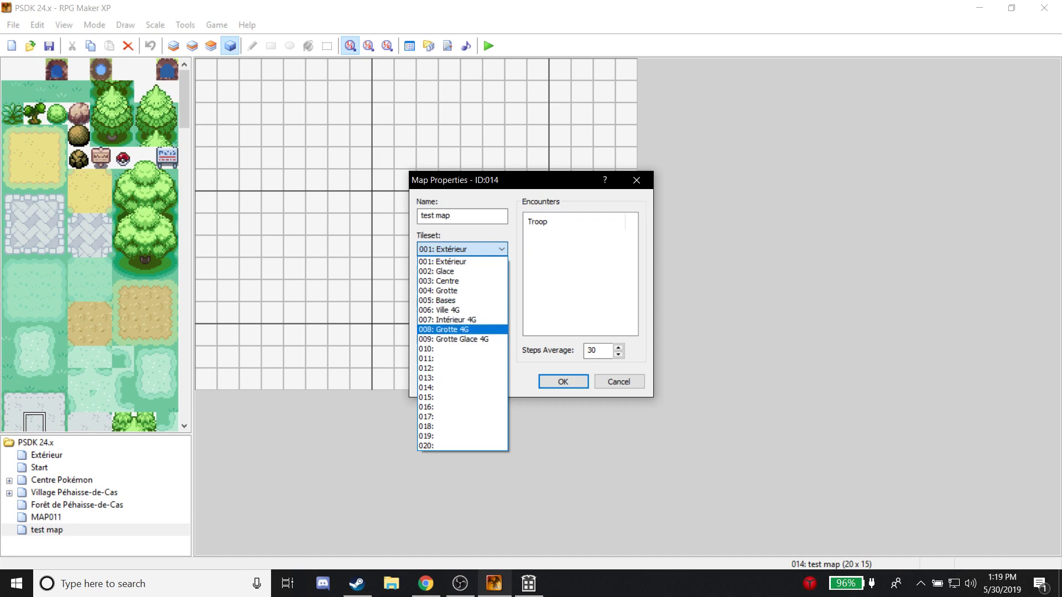
key("Return")
key("Return")
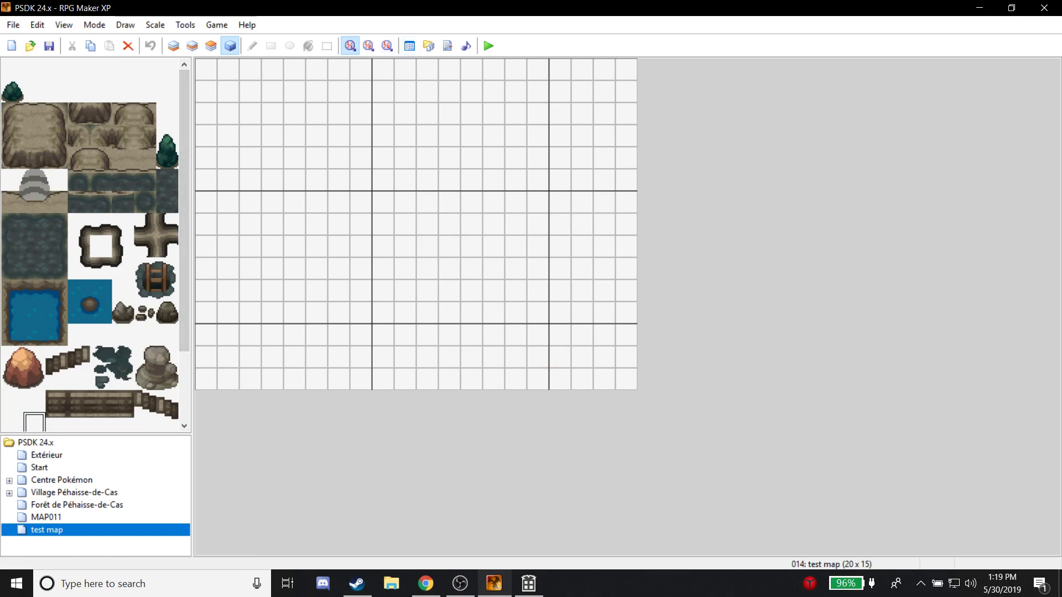
Check which tileset the Village Péhaisse-de-Cas map uses in its properties.
left_click(63, 480)
right_click(63, 493)
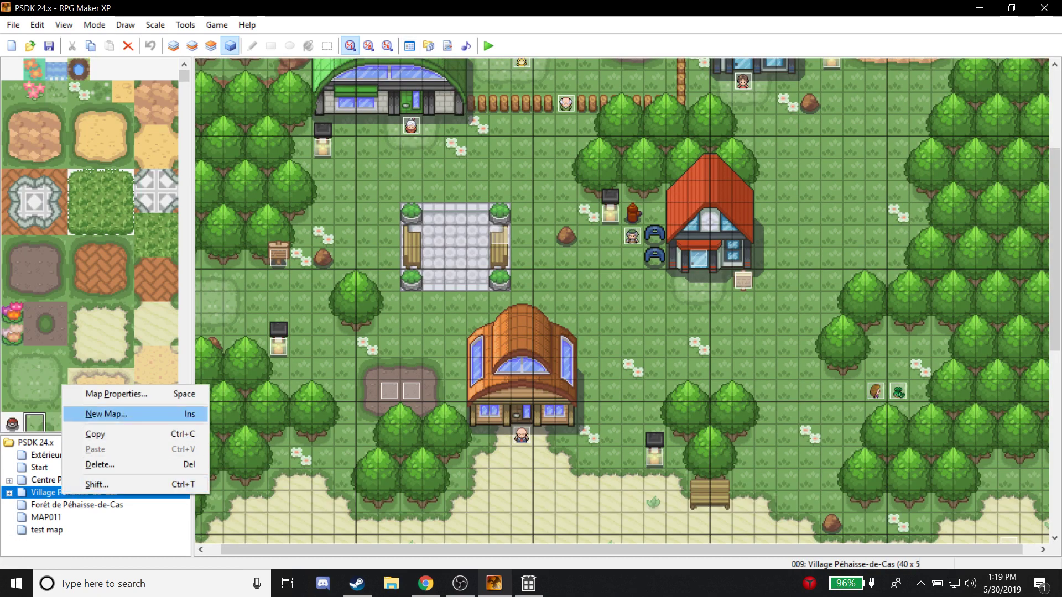
left_click(115, 394)
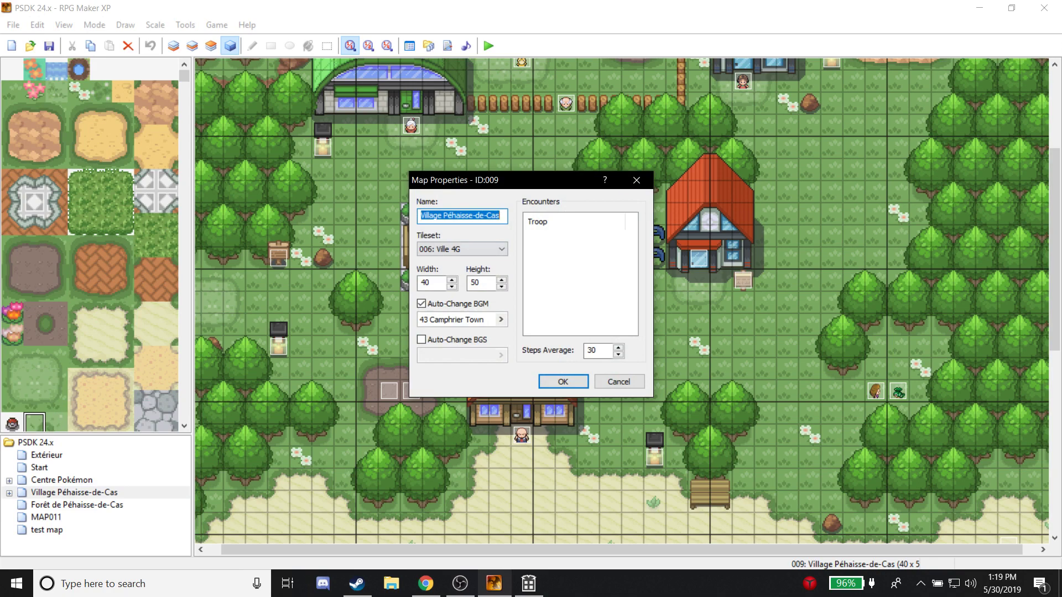
left_click(637, 180)
Change the test map's tileset to 006: Ville 4G.
left_click(47, 530)
right_click(47, 530)
left_click(83, 431)
left_click(462, 249)
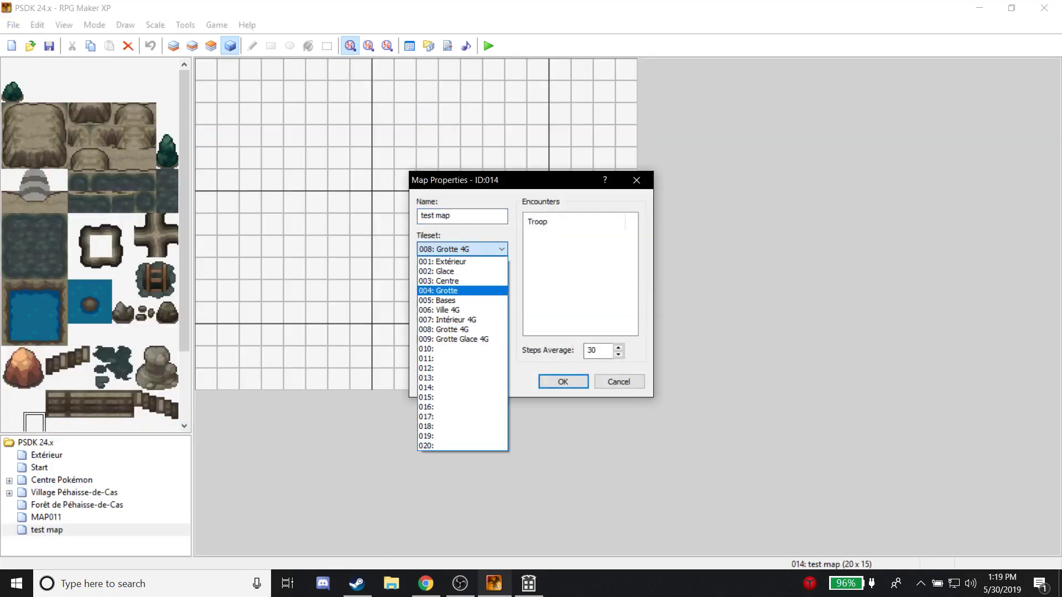
left_click(443, 310)
left_click(563, 382)
Fill the whole first layer of the test map with the plain grass tile.
scroll(90, 244, "down", 9)
left_click(175, 46)
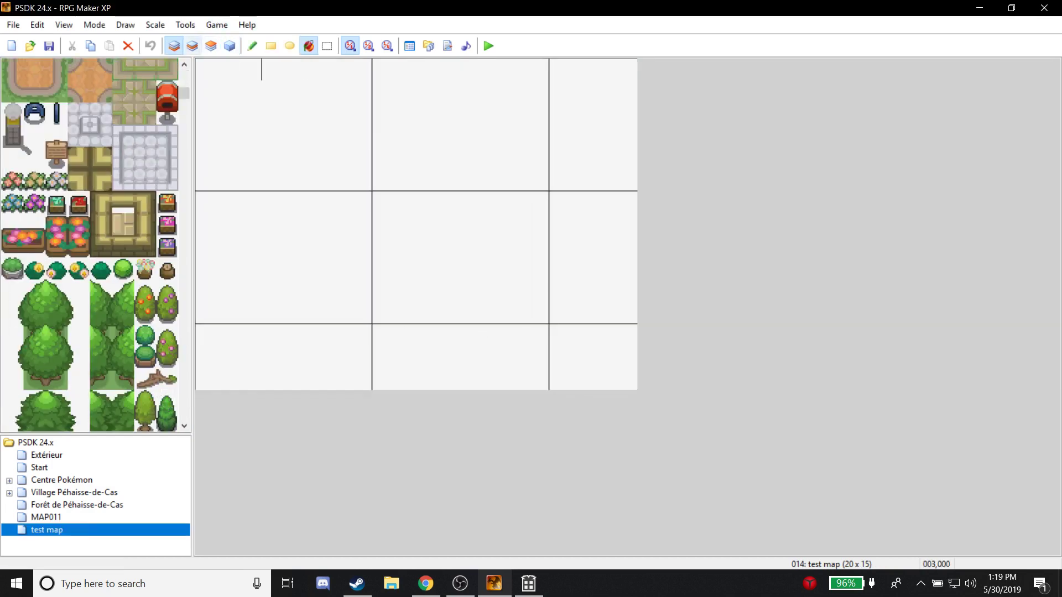
scroll(111, 221, "up", 9)
scroll(90, 244, "down", 2)
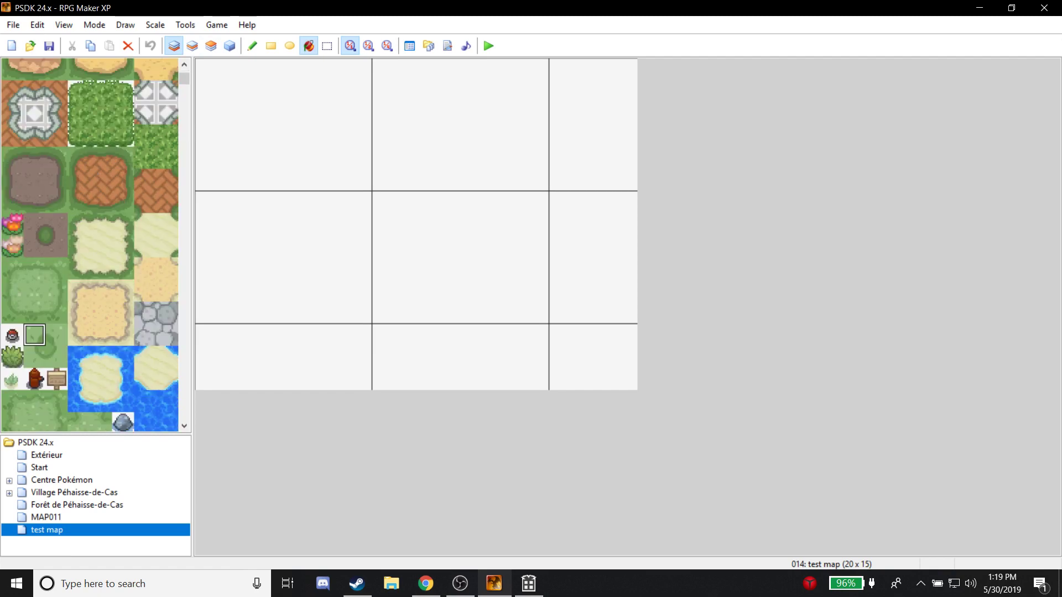
scroll(91, 244, "up", 1)
scroll(90, 244, "up", 1)
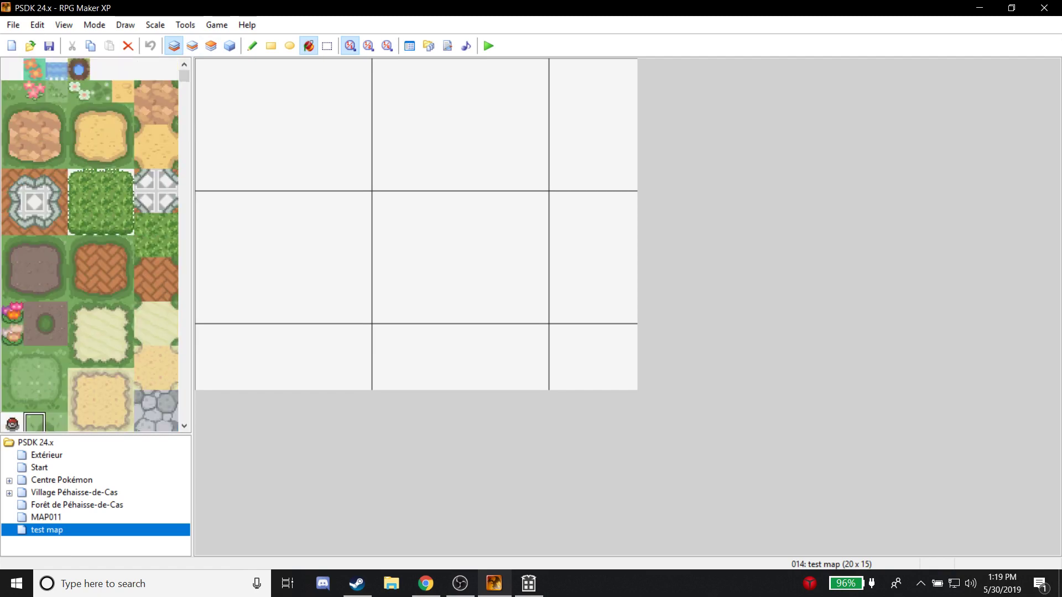
left_click(12, 91)
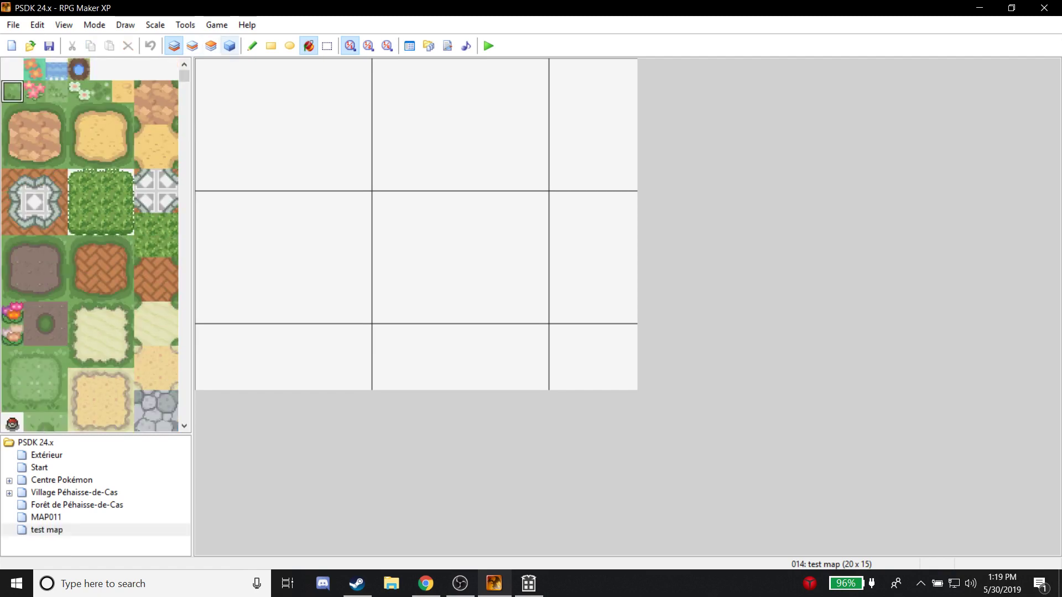
left_click(250, 114)
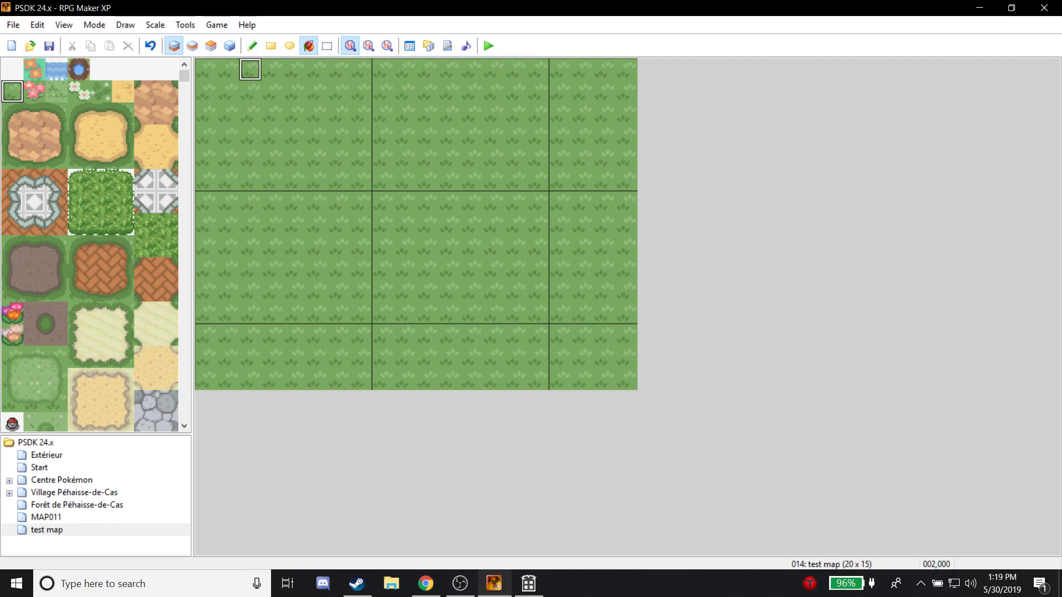
Try placing large tree tiles near the map's upper-left corner on the second layer with the pencil.
left_click(271, 46)
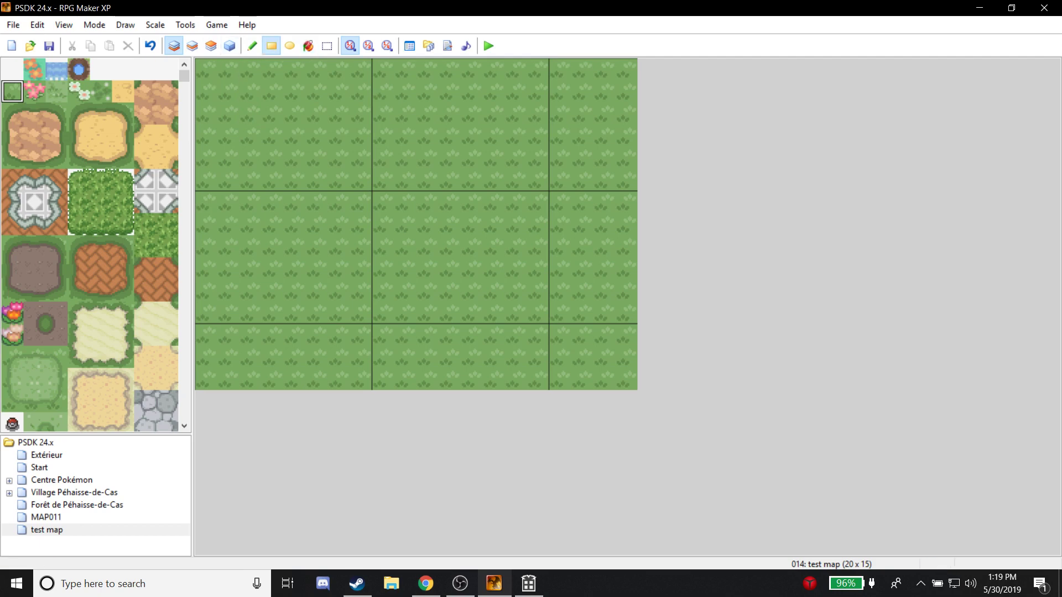
scroll(91, 244, "down", 10)
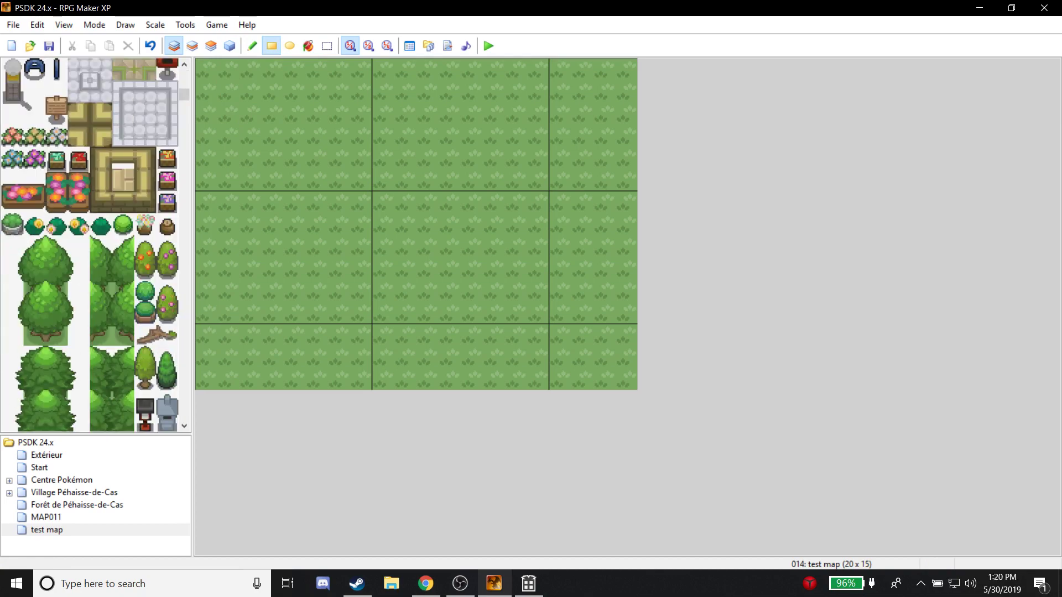
scroll(91, 243, "up", 8)
scroll(92, 244, "up", 5)
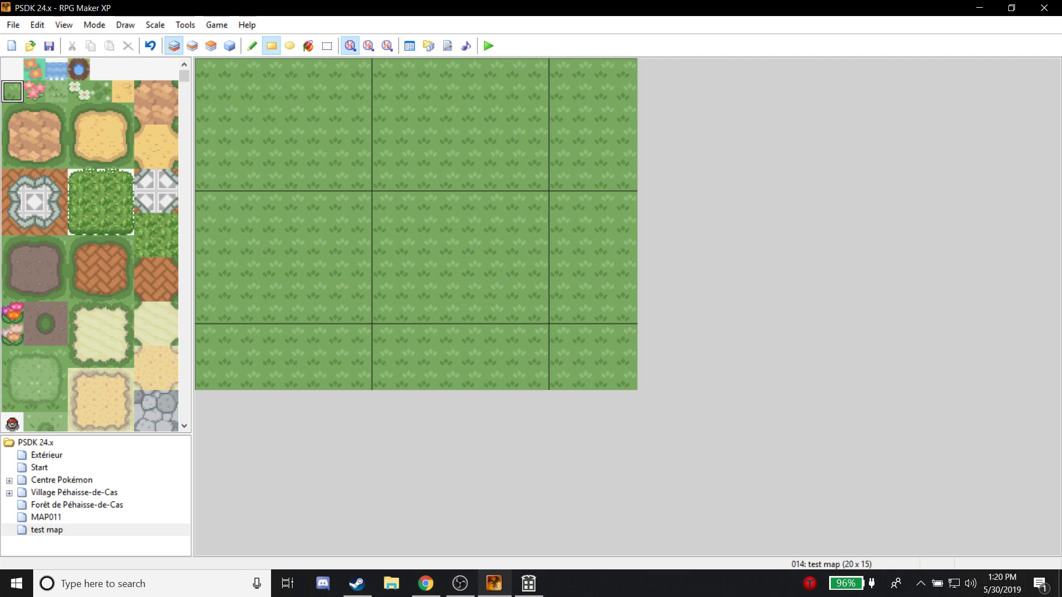
scroll(92, 243, "down", 15)
scroll(91, 244, "up", 5)
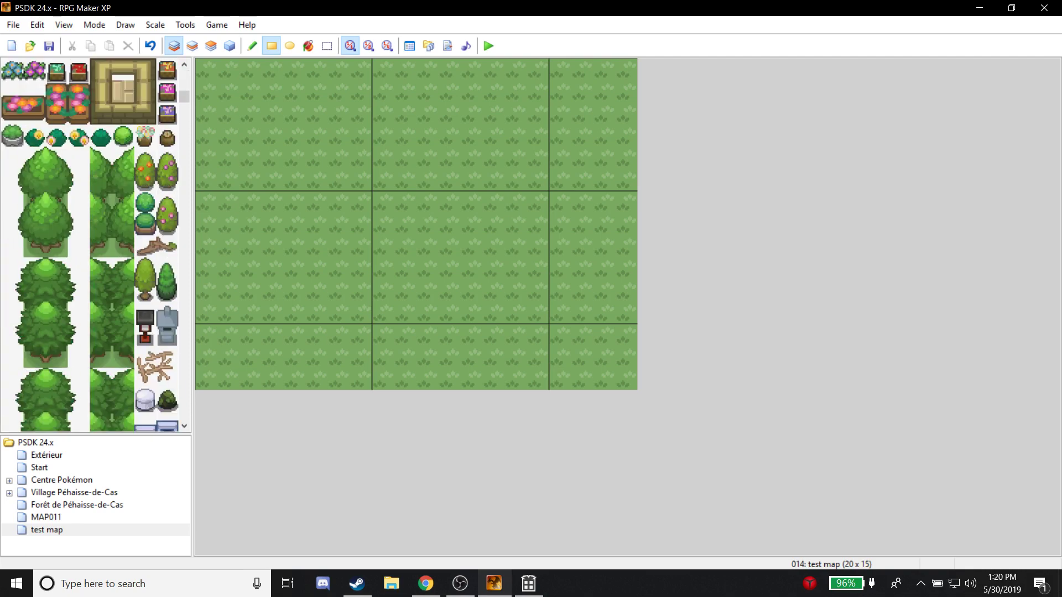
left_click_drag(11, 176, 83, 252)
left_click(192, 46)
left_click(253, 46)
left_click(206, 114)
left_click_drag(34, 158, 78, 158)
right_click_drag(206, 114, 272, 180)
left_click(206, 91)
right_click(339, 158)
left_click_drag(272, 180, 228, 180)
mouse_move(12, 159)
left_mouse_down()
mouse_move(78, 158)
mouse_move(123, 247)
left_mouse_up()
Paint a two-deep row of large trees along the map's entire upper edge on the third layer.
left_click(211, 45)
left_click(206, 70)
left_click_drag(250, 69, 627, 69)
left_click(207, 69)
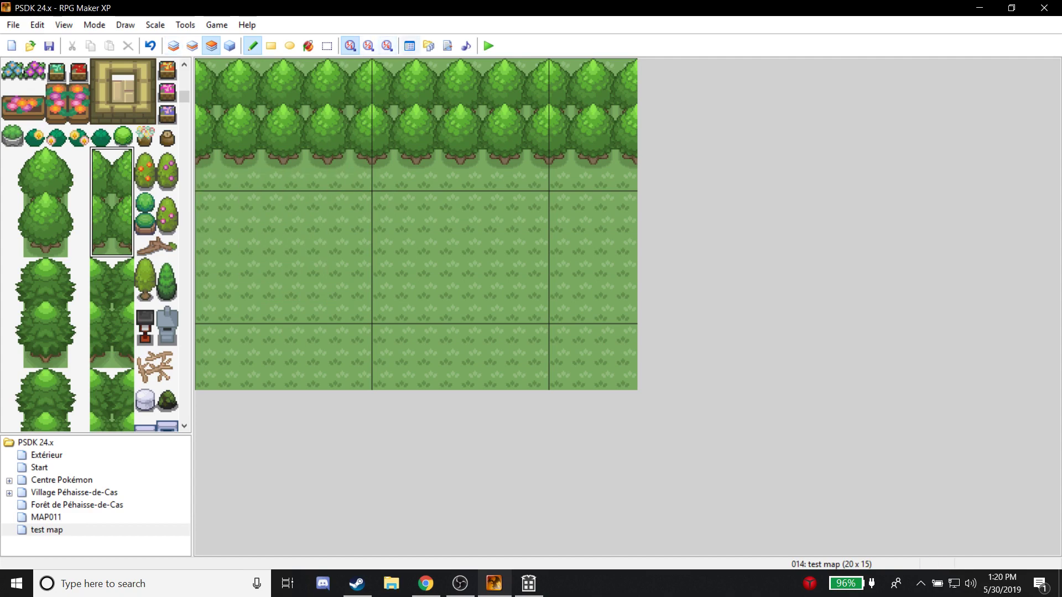
Try placing the orange-roofed house over the trees at the map's left edge on the third layer, then undo it.
scroll(94, 244, "down", 3)
scroll(94, 244, "down", 12)
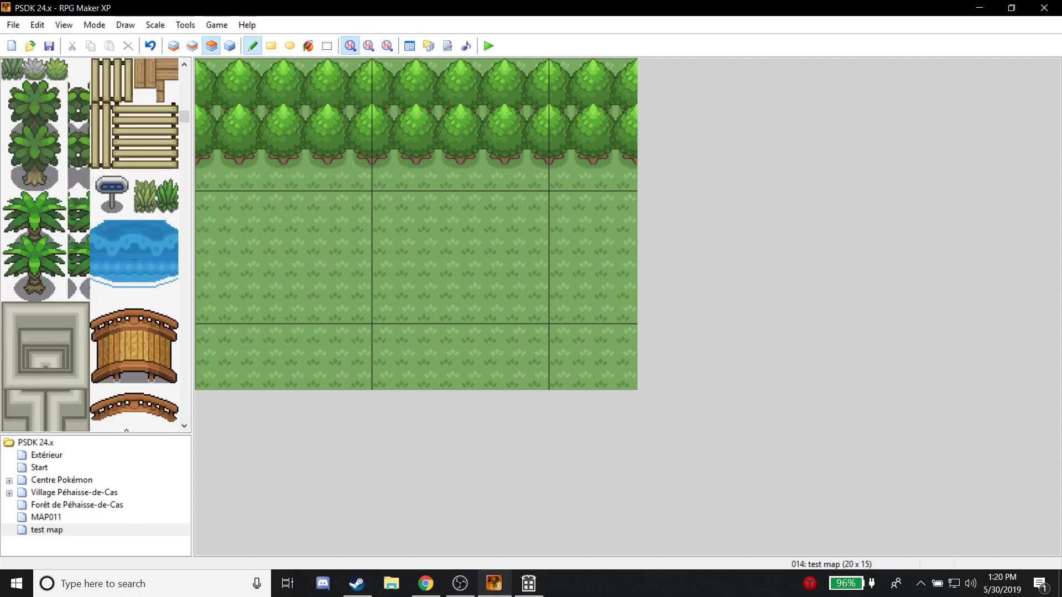
scroll(94, 243, "down", 12)
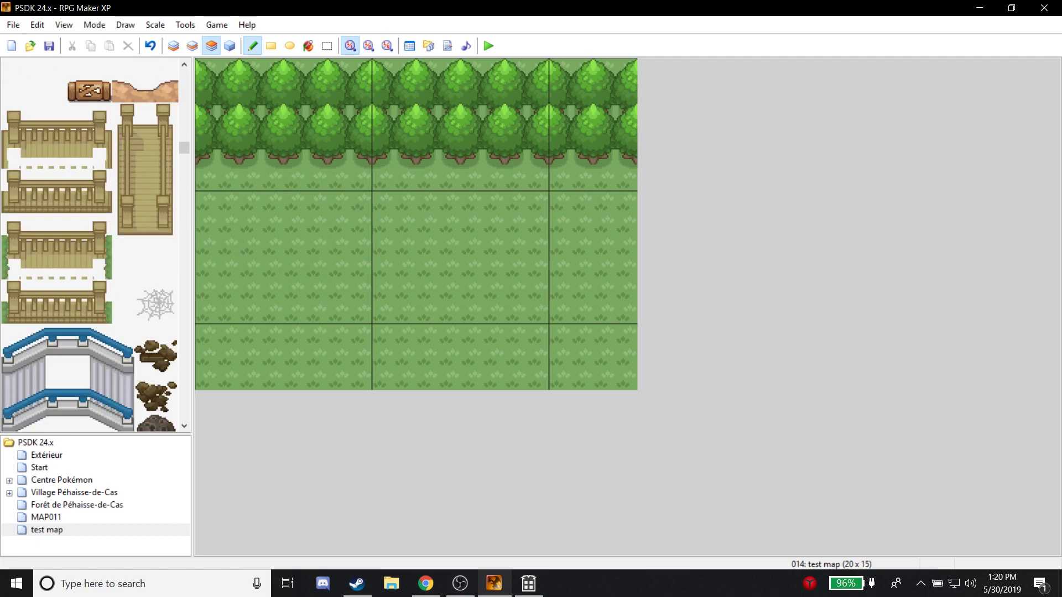
scroll(94, 243, "down", 5)
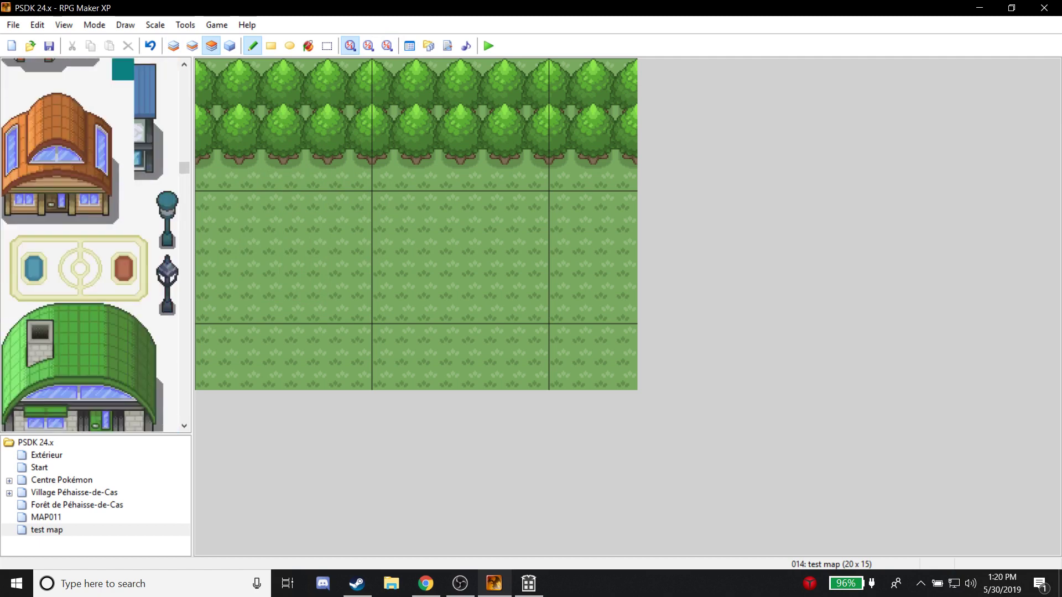
left_click_drag(123, 224, 11, 91)
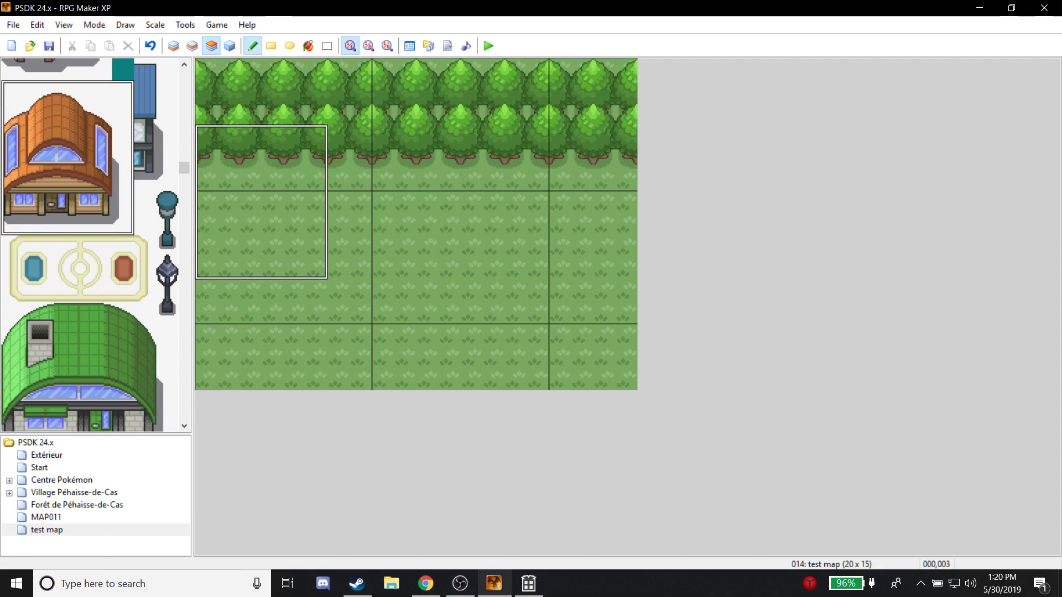
left_click(206, 135)
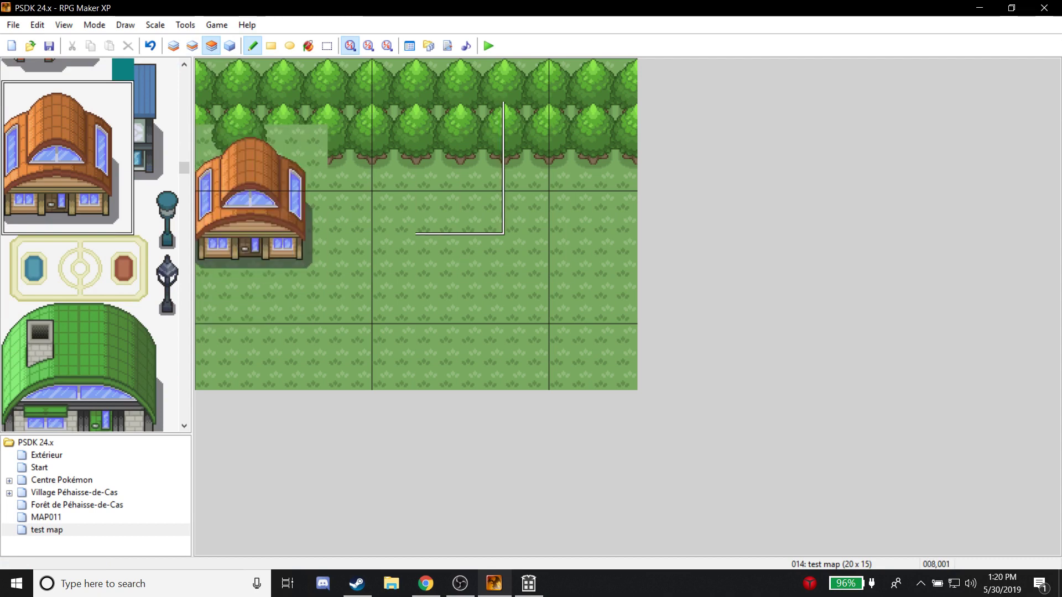
left_click(150, 45)
Try copying a one-tile-wide tree column from the map and stamping it in three grass spots on the third layer, then undo the stamps.
right_click_drag(205, 135, 627, 157)
key("F6")
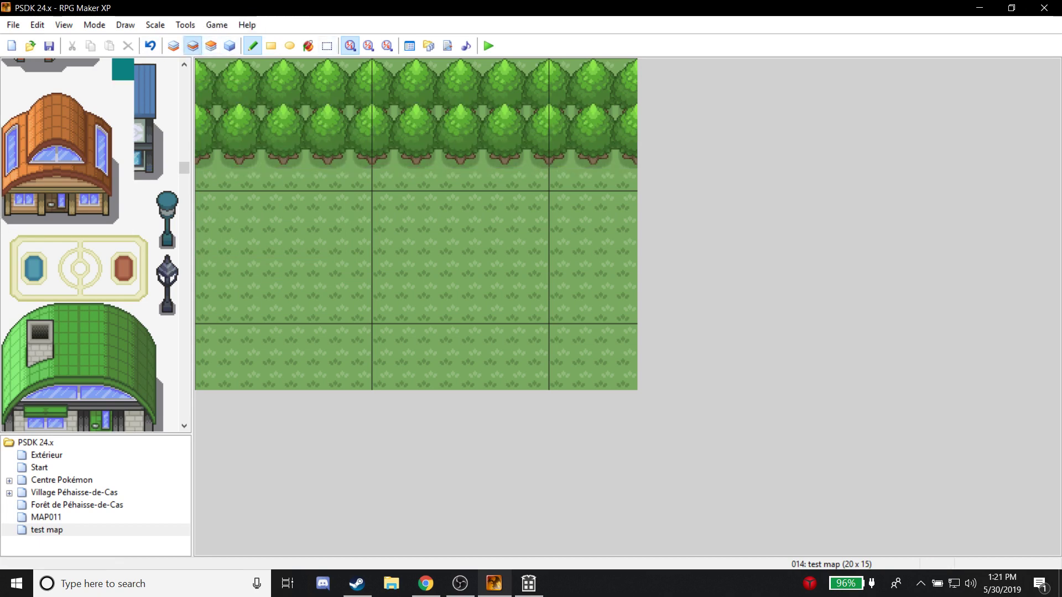
left_click(211, 45)
right_click_drag(272, 224, 339, 268)
right_click_drag(383, 224, 604, 290)
right_click_drag(383, 69, 383, 157)
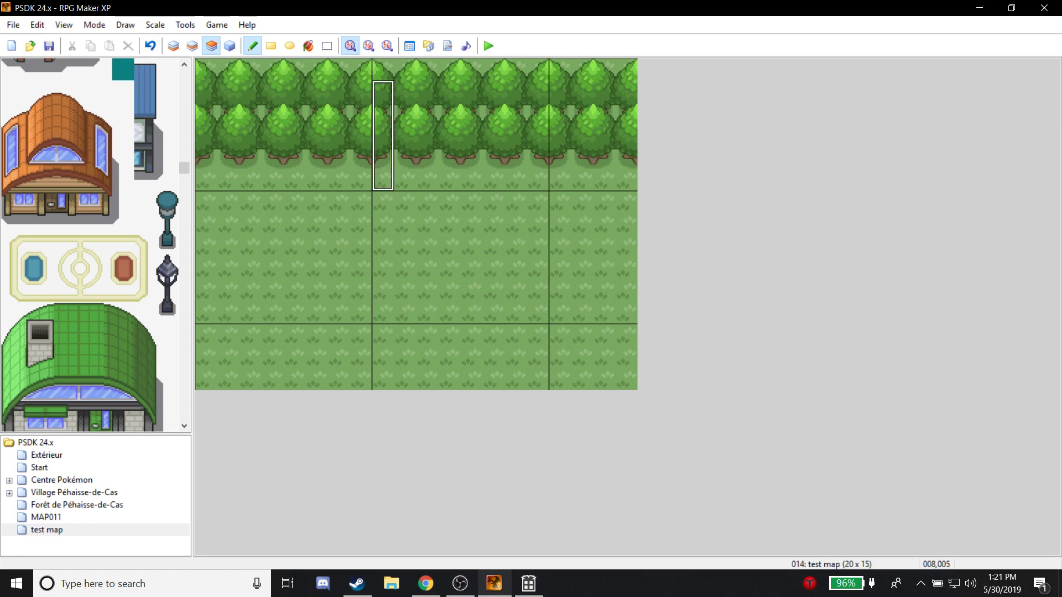
left_click(273, 268)
left_click(471, 312)
left_click(295, 335)
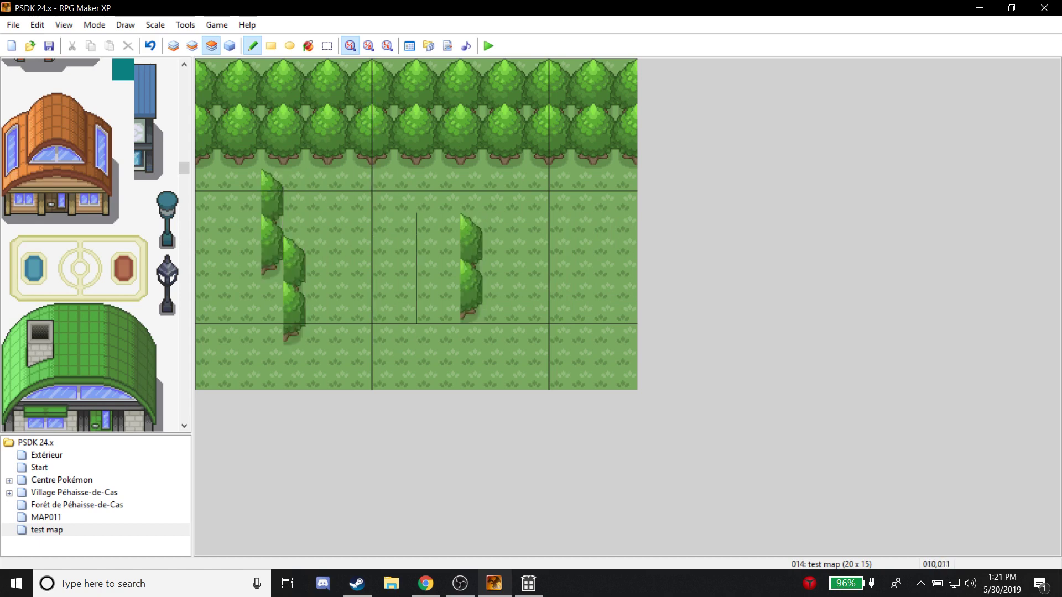
key("ctrl+z")
key("ctrl+z")
key("ctrl+z")
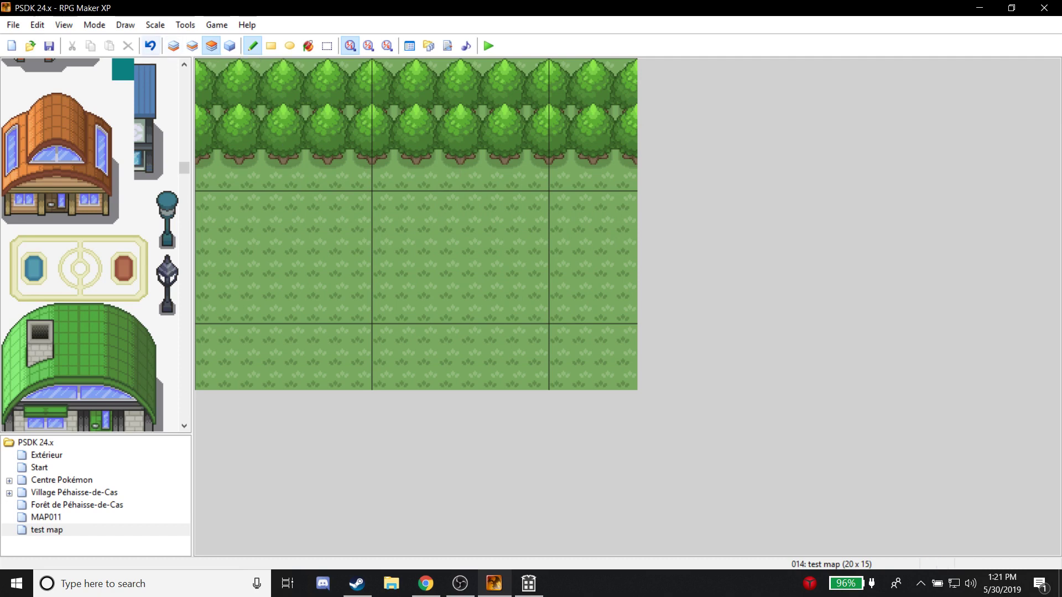
left_click(126, 25)
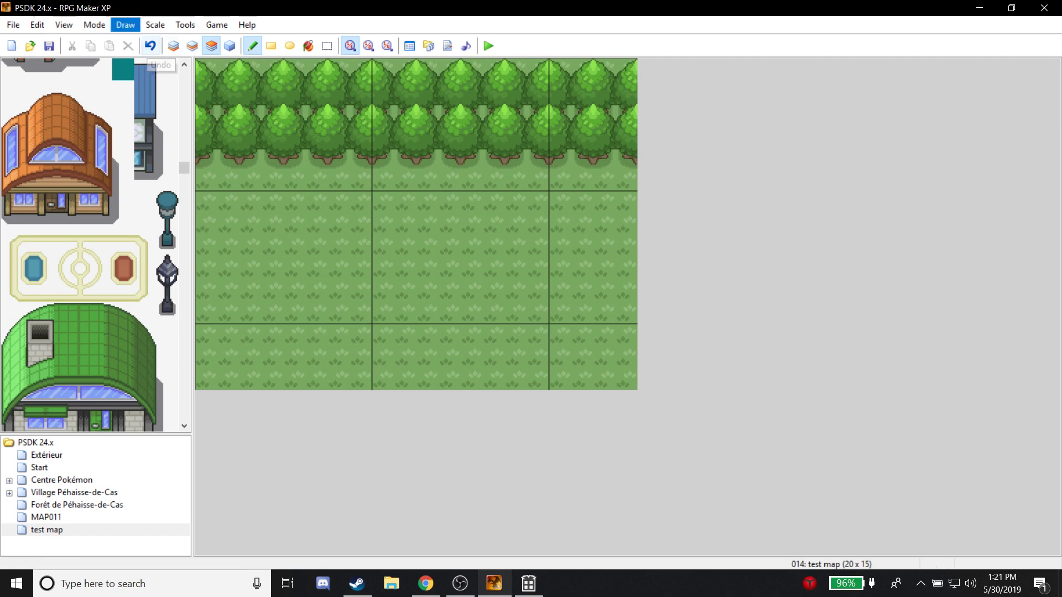
mouse_move(37, 25)
left_click(37, 25)
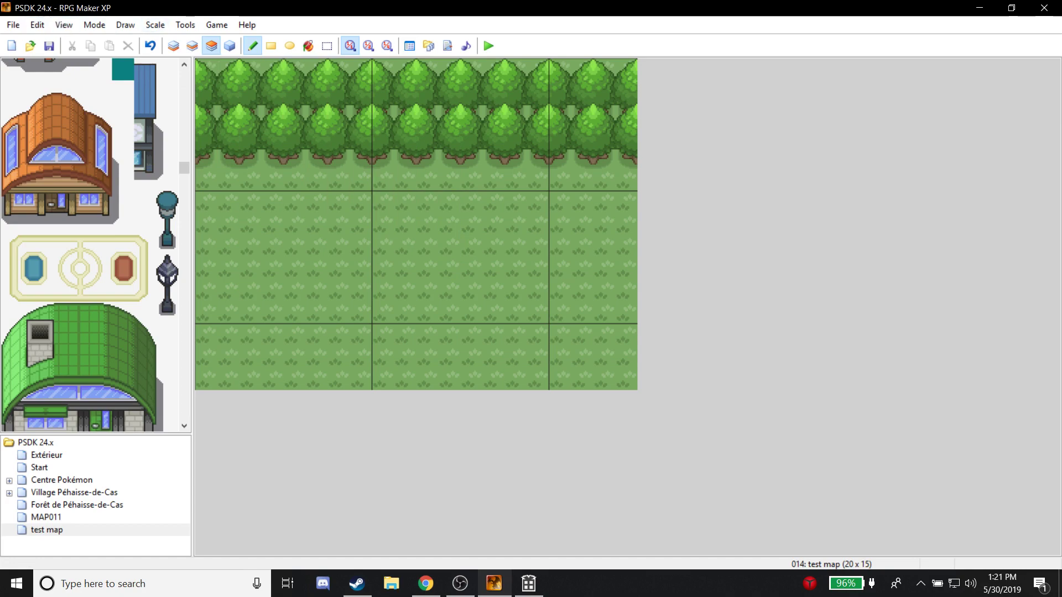
Place the orange-roofed house on the third layer, left of the map's centre, just overlapping the bottom of the tree row.
scroll(94, 245, "down", 5)
scroll(94, 246, "up", 5)
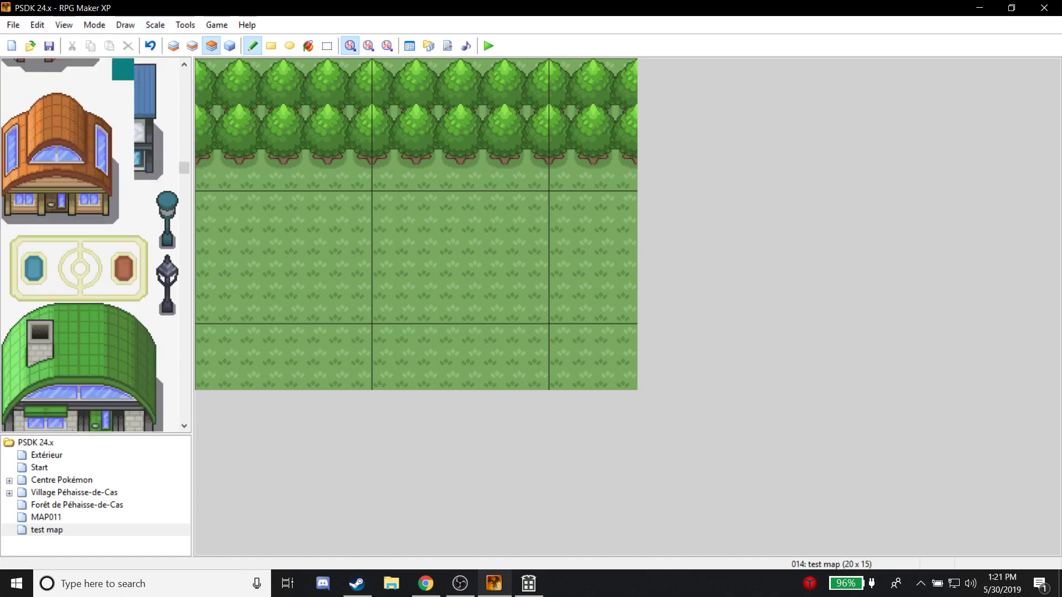
scroll(89, 245, "up", 5)
left_click_drag(122, 313, 12, 179)
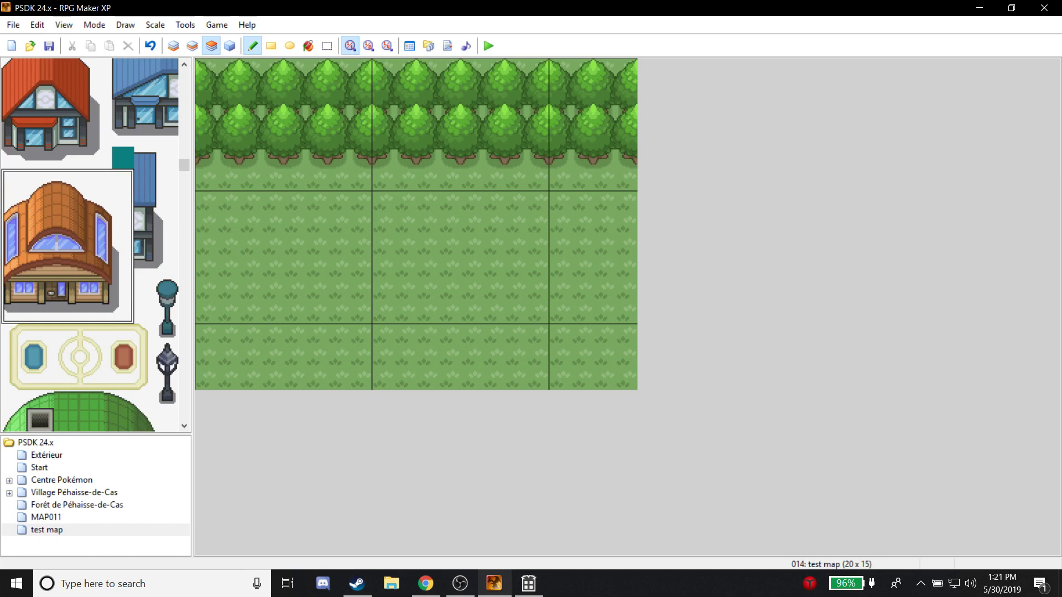
left_click(316, 136)
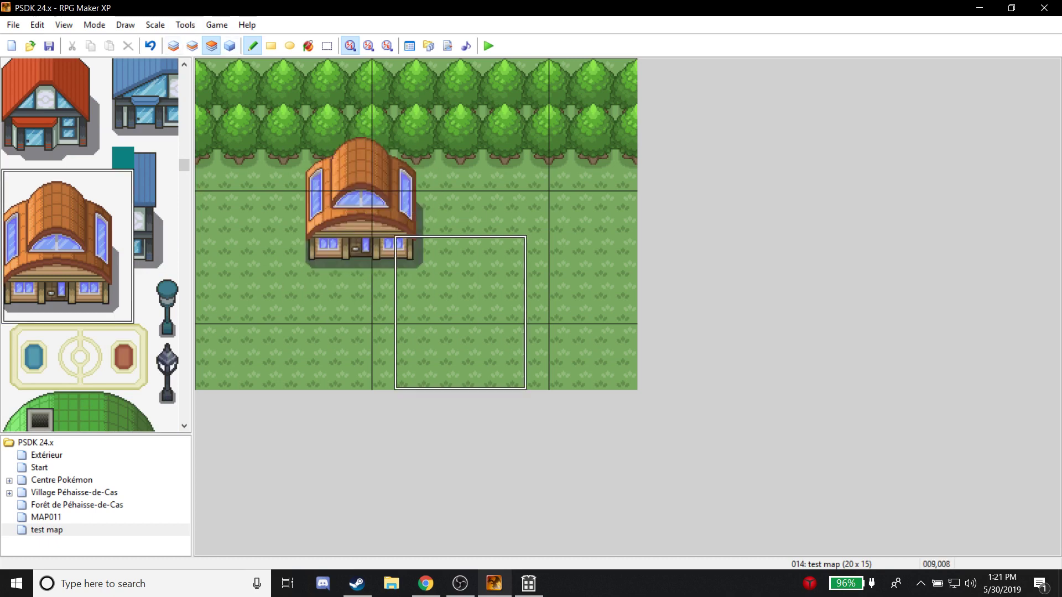
right_click(494, 201)
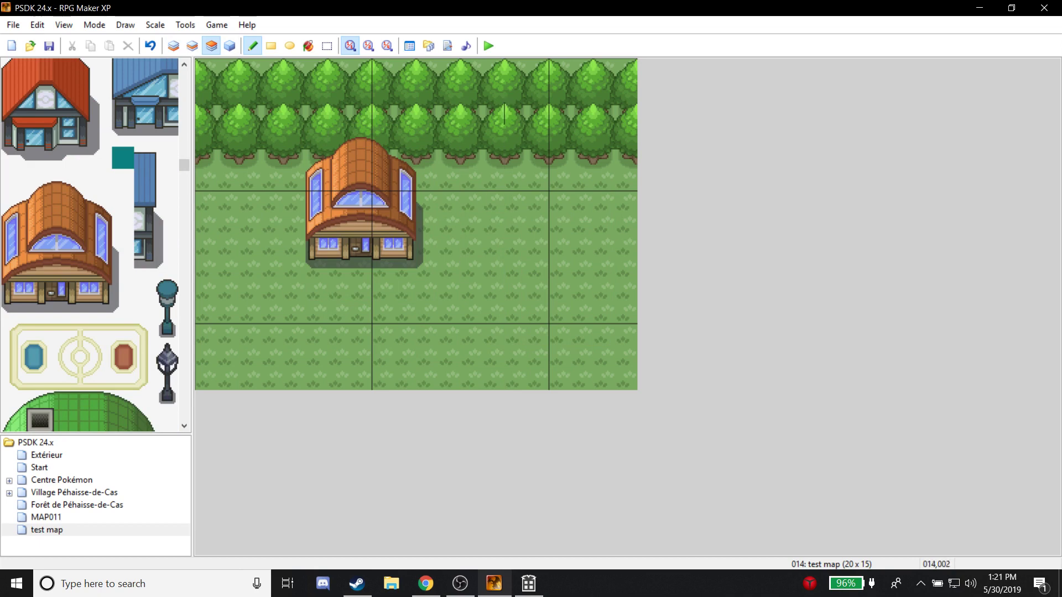
Open the test map's properties to check its ID, tileset and size, and close them without editing.
left_click(47, 530)
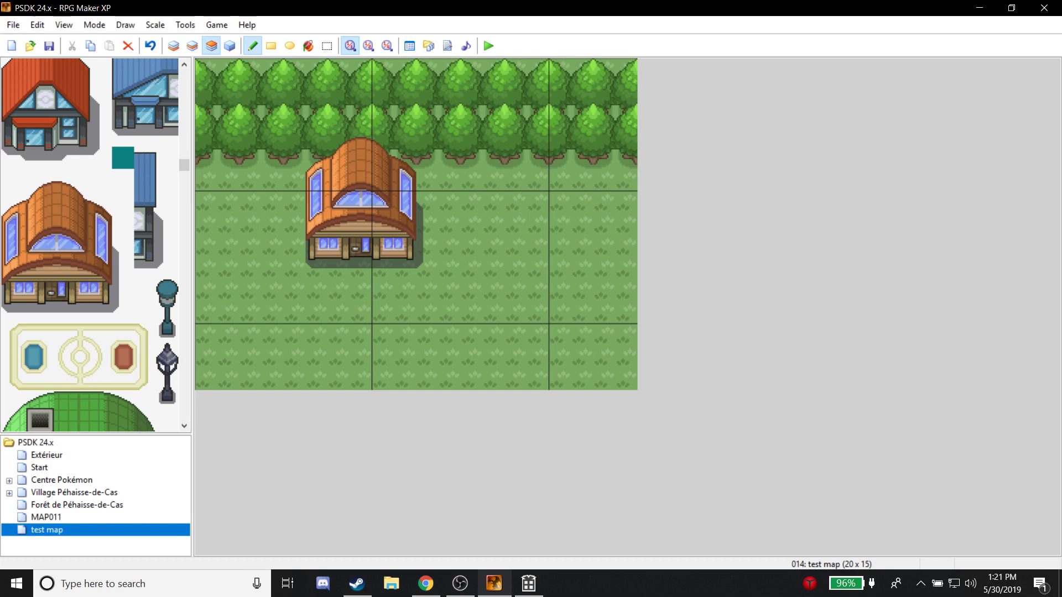
right_click(60, 531)
left_click(89, 431)
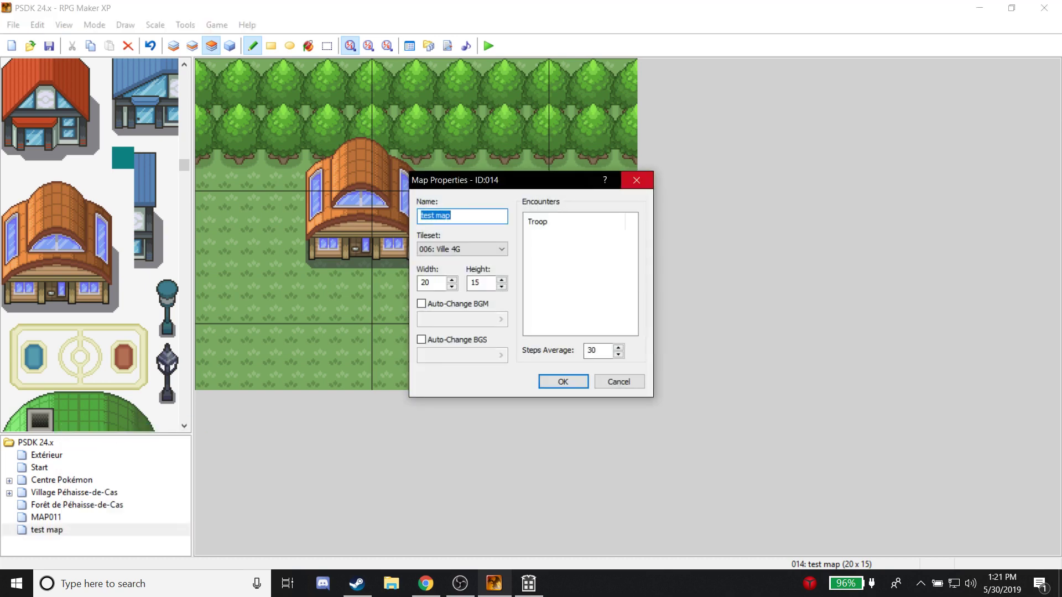
left_click(637, 180)
Switch to Pokémon SDK BDD and load the Game project file from the PSDK Tutorial folder.
left_click(529, 584)
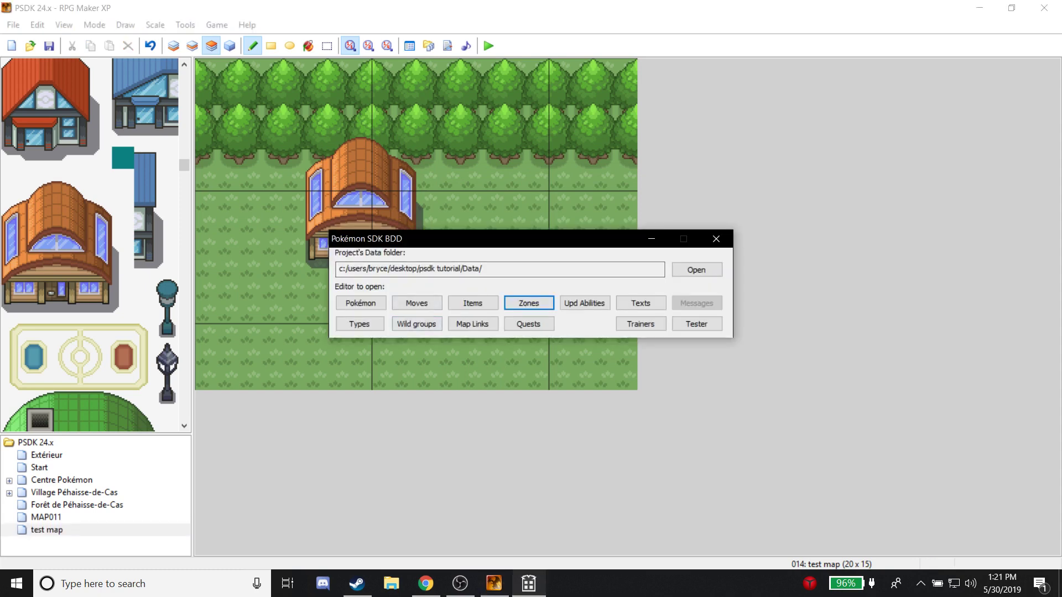
left_click(697, 270)
left_click(565, 338)
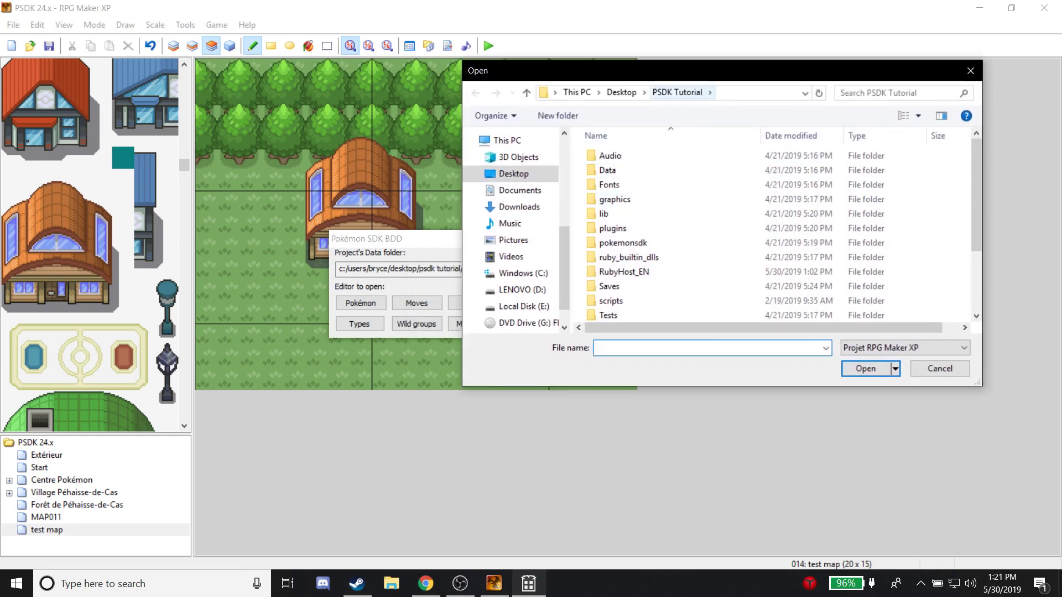
scroll(692, 249, "down", 3)
left_click(624, 314)
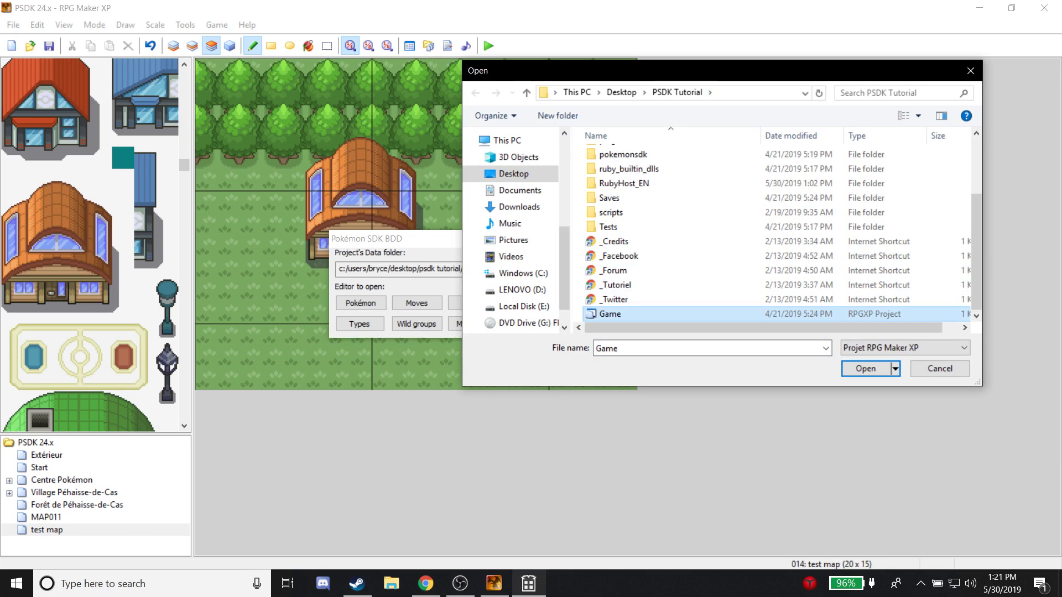
key("Return")
left_click_drag(409, 269, 493, 270)
left_click(493, 270)
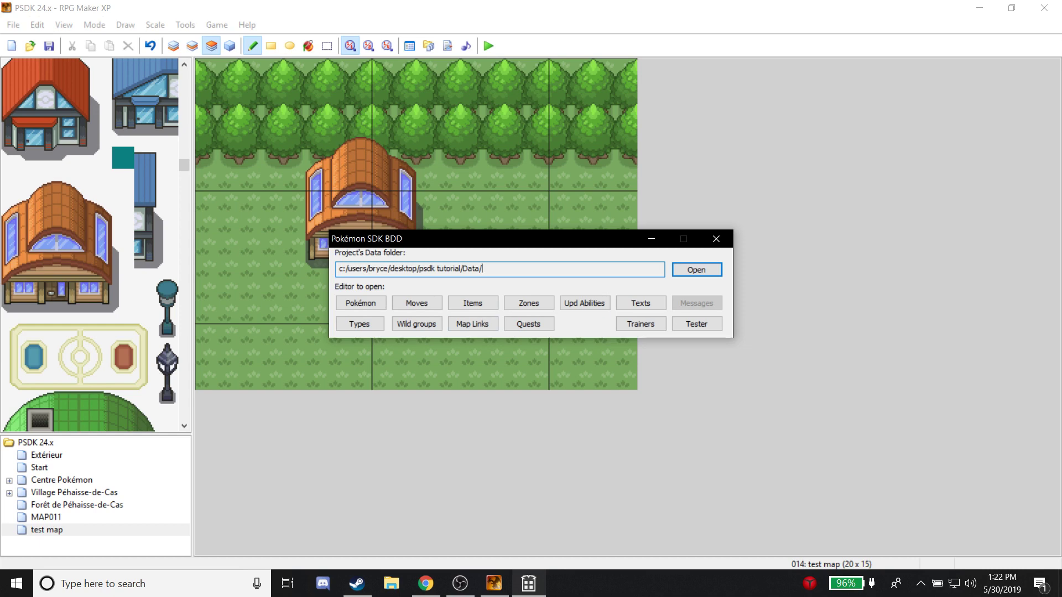
Open the Zones editor, position it clear of the house on the map, and select the Grotte (000) zone.
left_click_drag(399, 246, 521, 114)
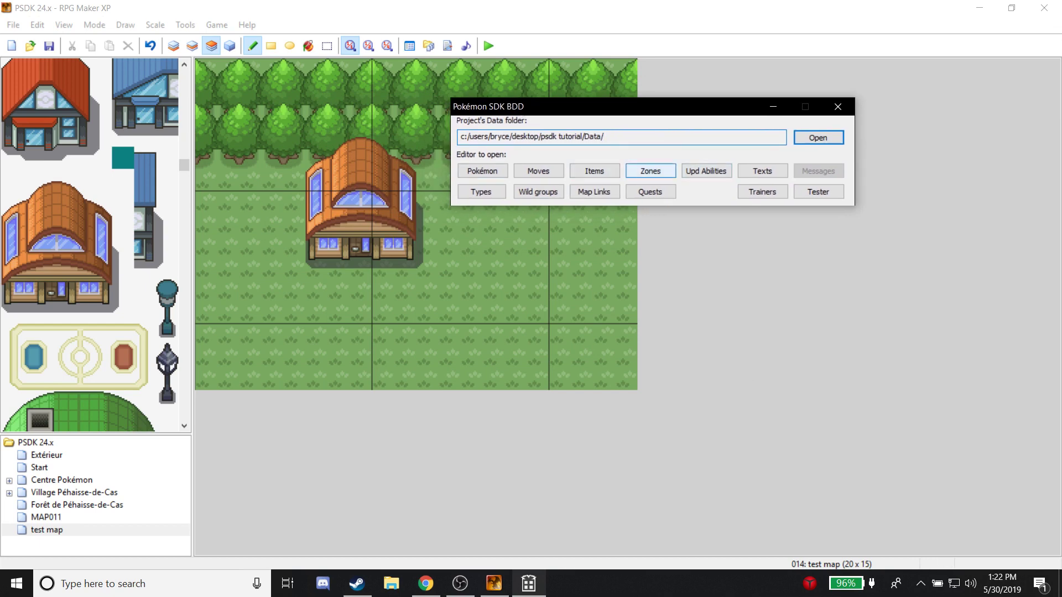
left_click(650, 171)
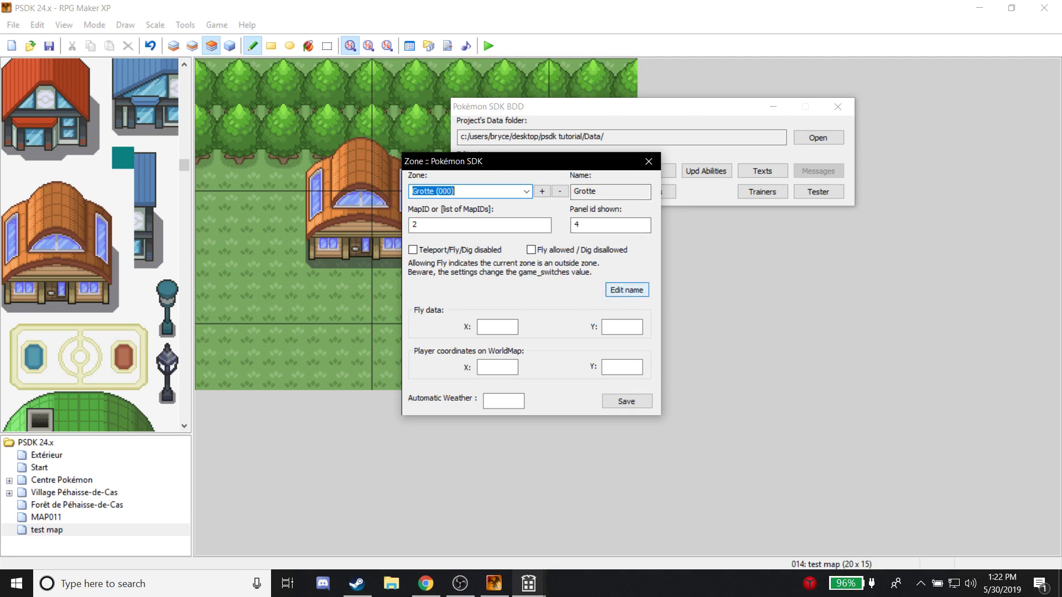
left_click_drag(500, 170, 597, 125)
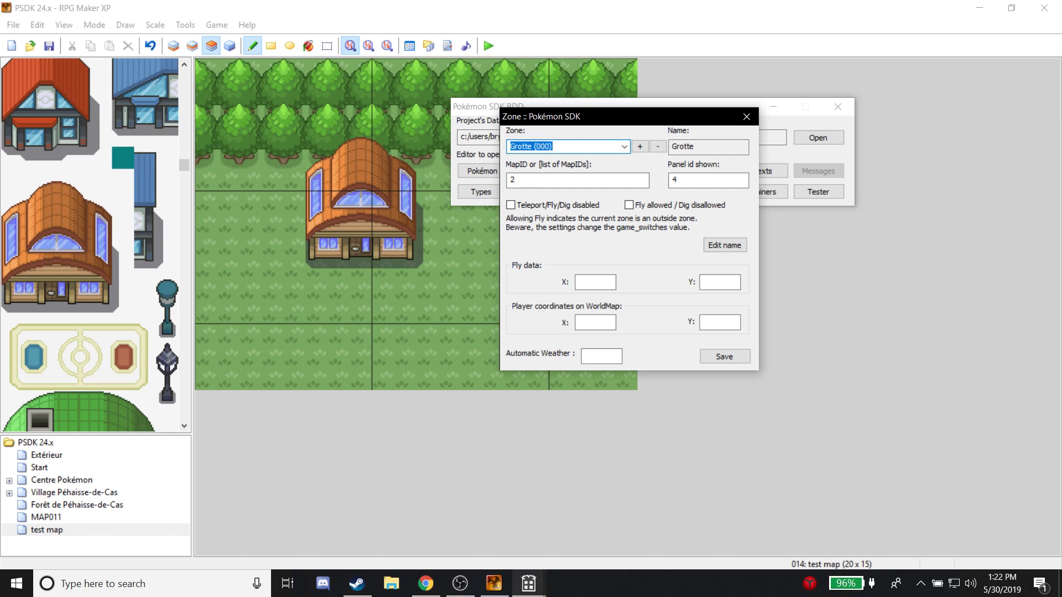
left_click(625, 146)
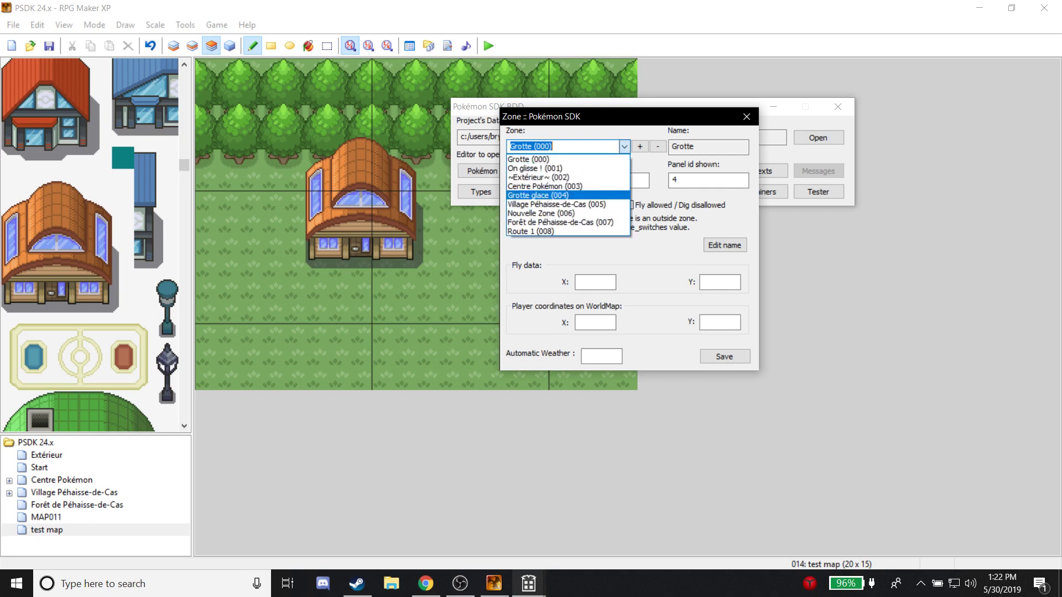
left_click(545, 159)
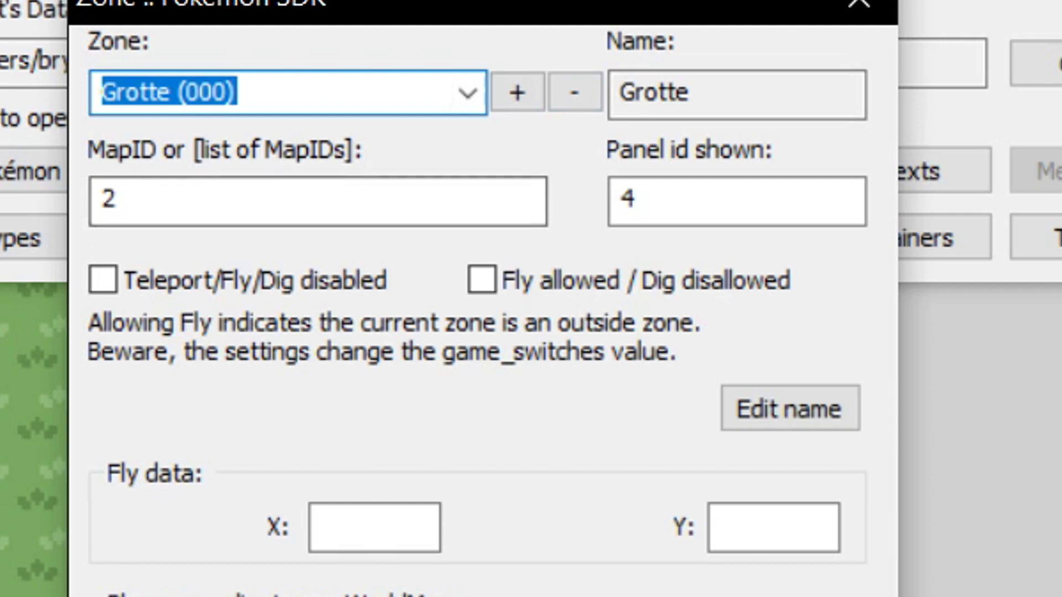
View the settings of the Centre Pokémon (003) zone and those of the Village Péhaisse-de-Cas (005) zone.
left_click(467, 92)
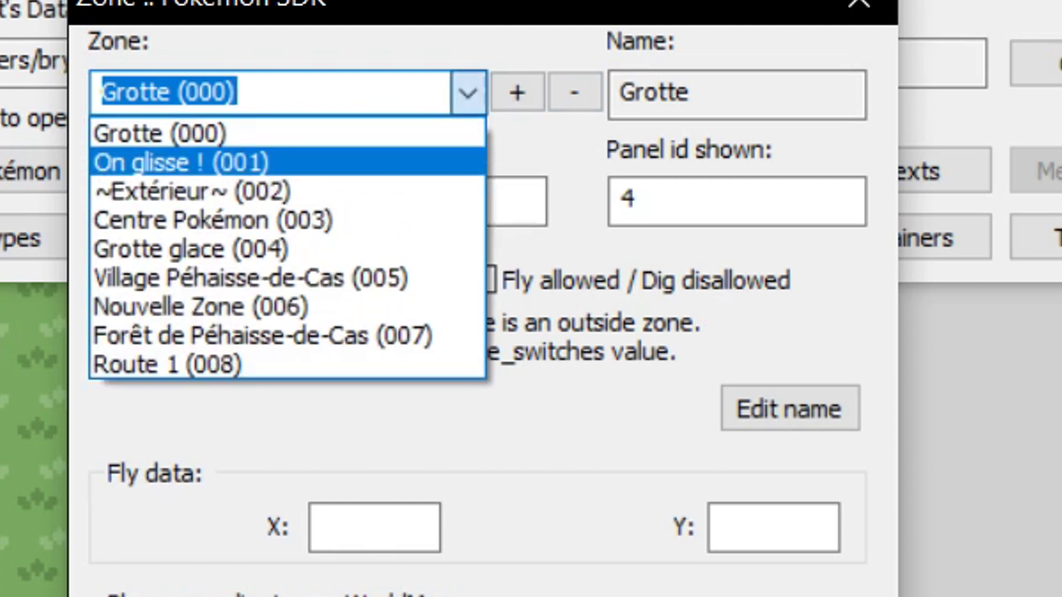
left_click(276, 221)
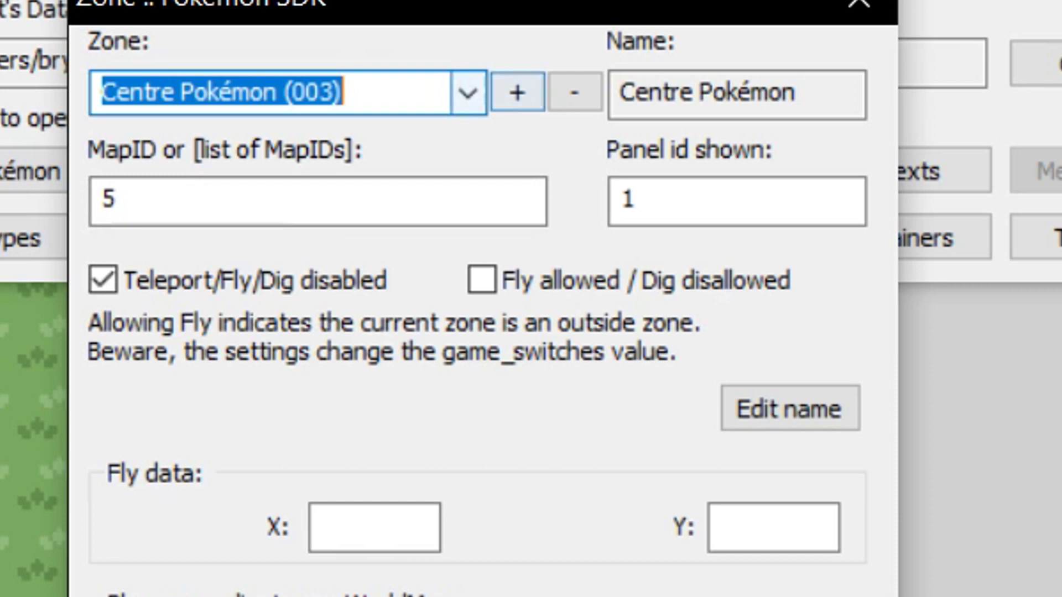
left_click(468, 93)
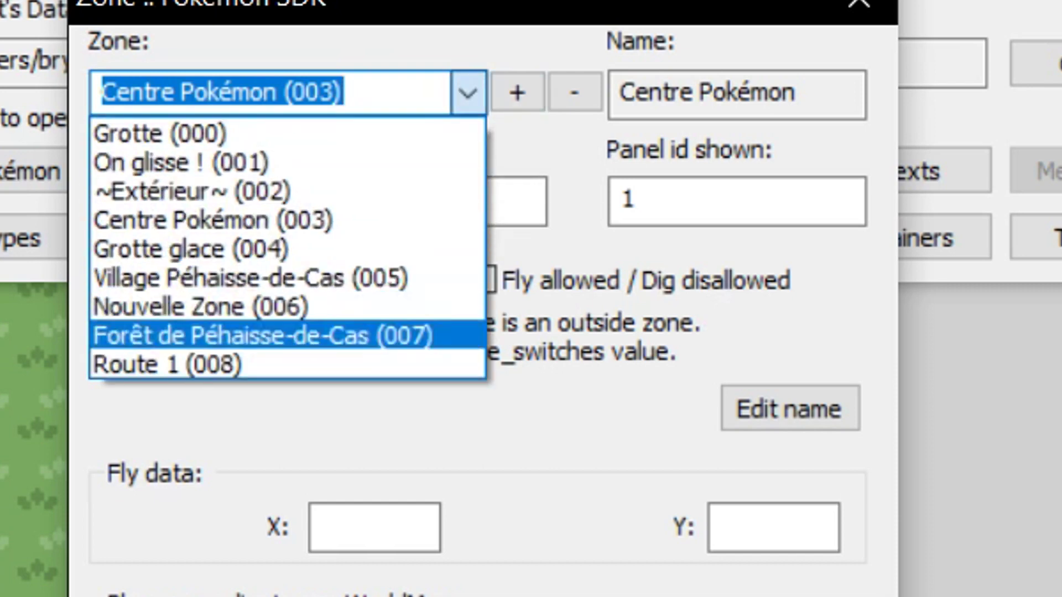
left_click(249, 278)
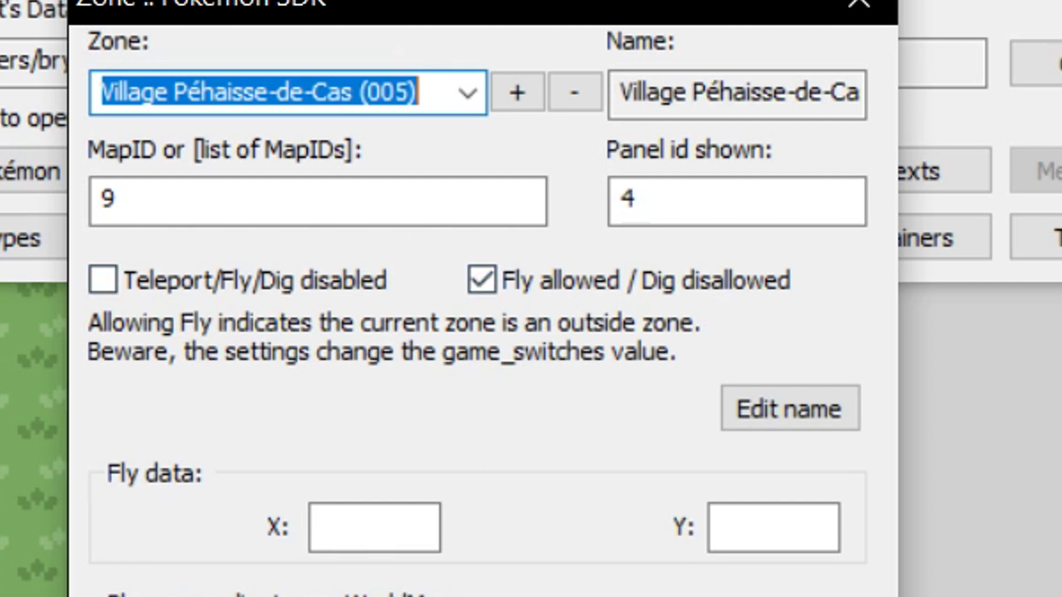
Review the Village Péhaisse-de-Cas zone's player coordinates on the WorldMap, re-entering 6 as the Y value.
left_click_drag(590, 322, 573, 322)
left_click_drag(715, 322, 405, 313)
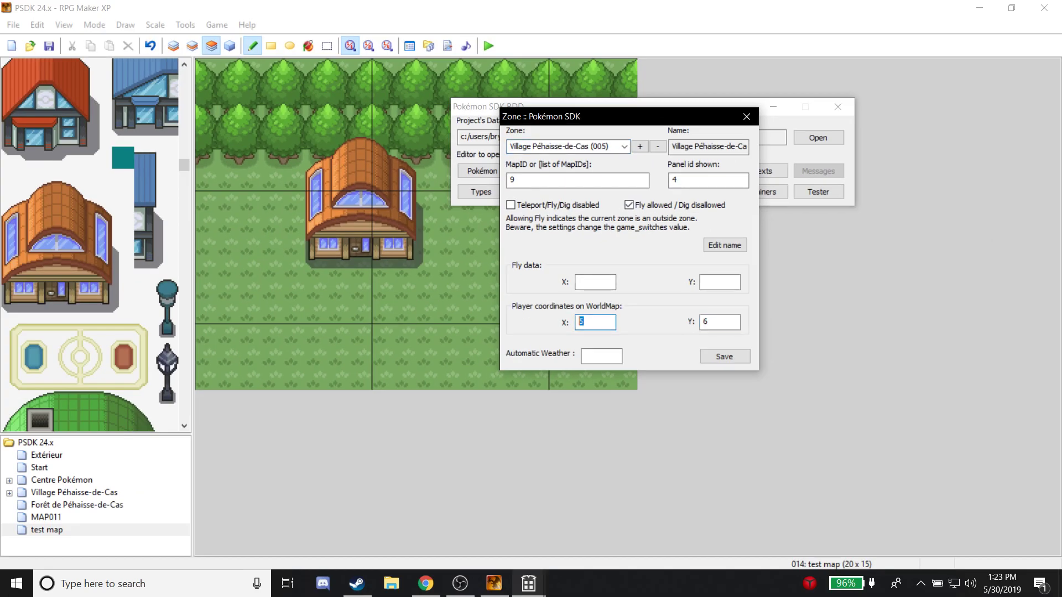
left_click_drag(715, 322, 698, 322)
type("6")
key("shift+Tab")
left_click_drag(713, 322, 702, 322)
type("6")
key("shift+Tab")
left_click_drag(714, 322, 702, 321)
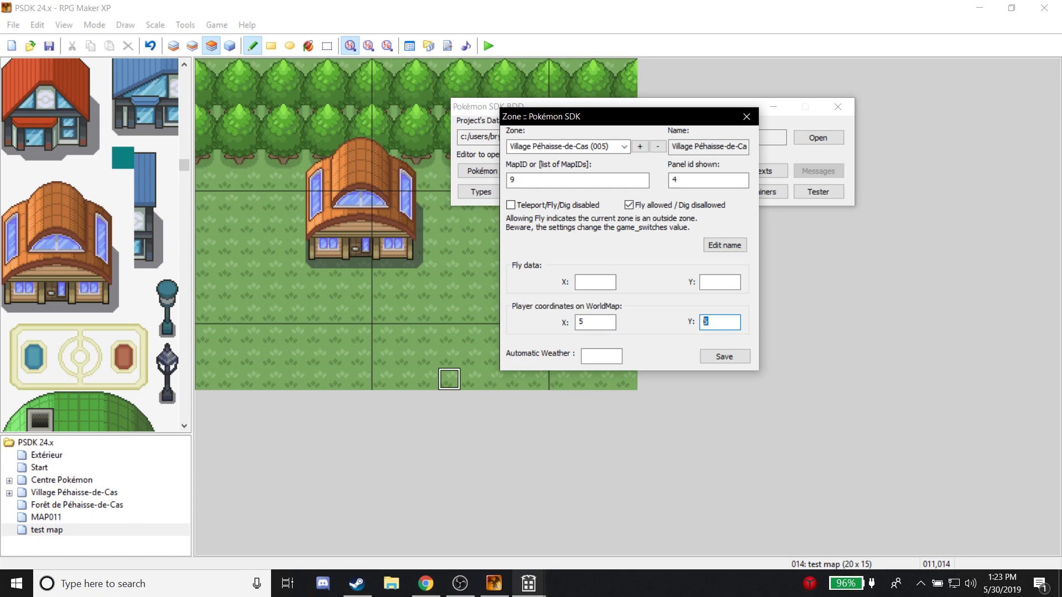
type("6")
key("shift+Tab")
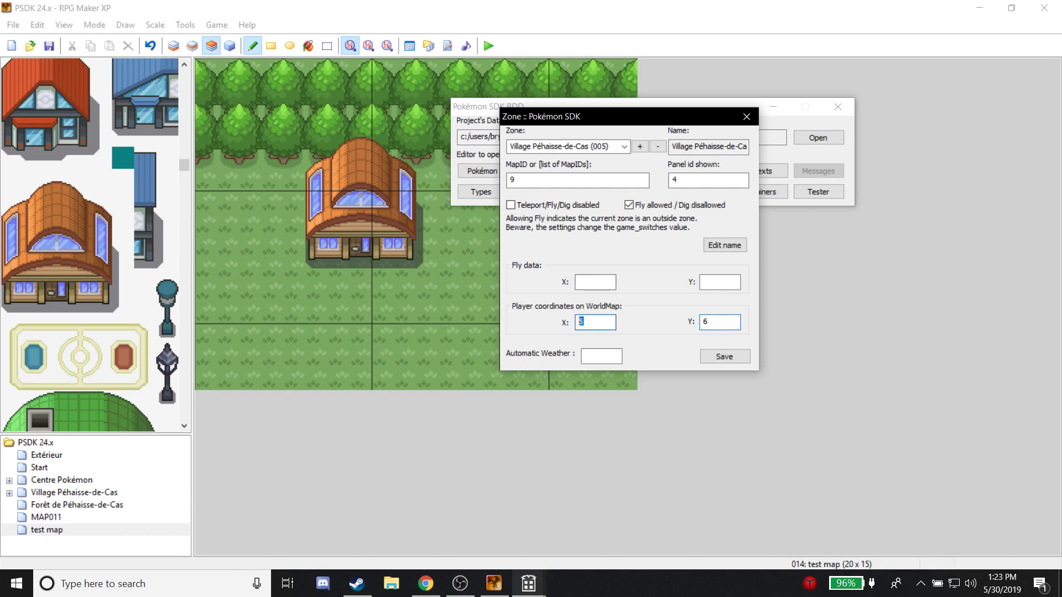
key("Tab")
Look up the test map's ID in its map properties, then return to the Zones editor.
left_click(595, 282)
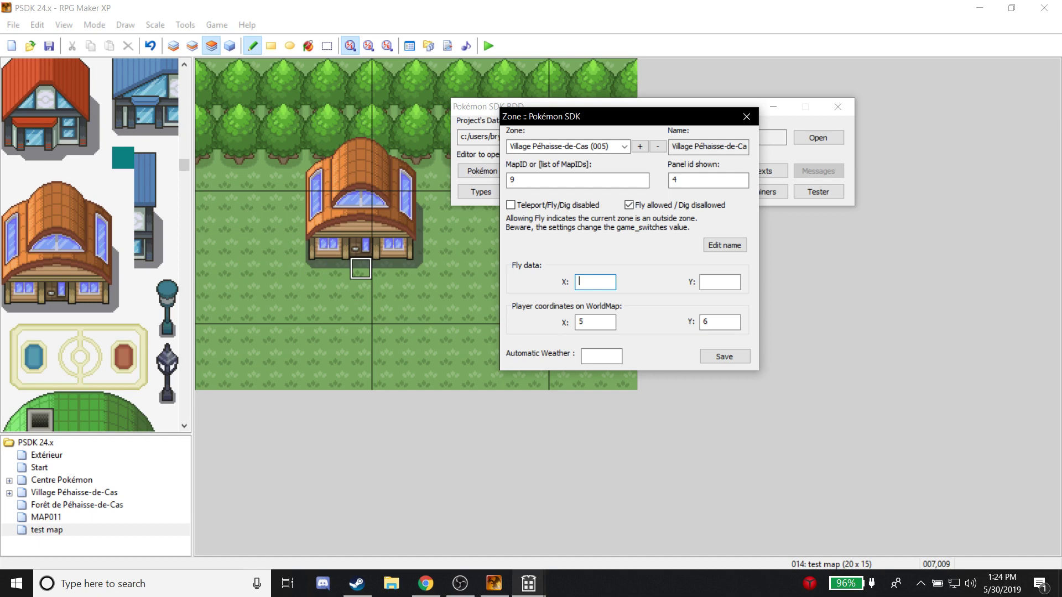
left_click_drag(603, 117, 715, 94)
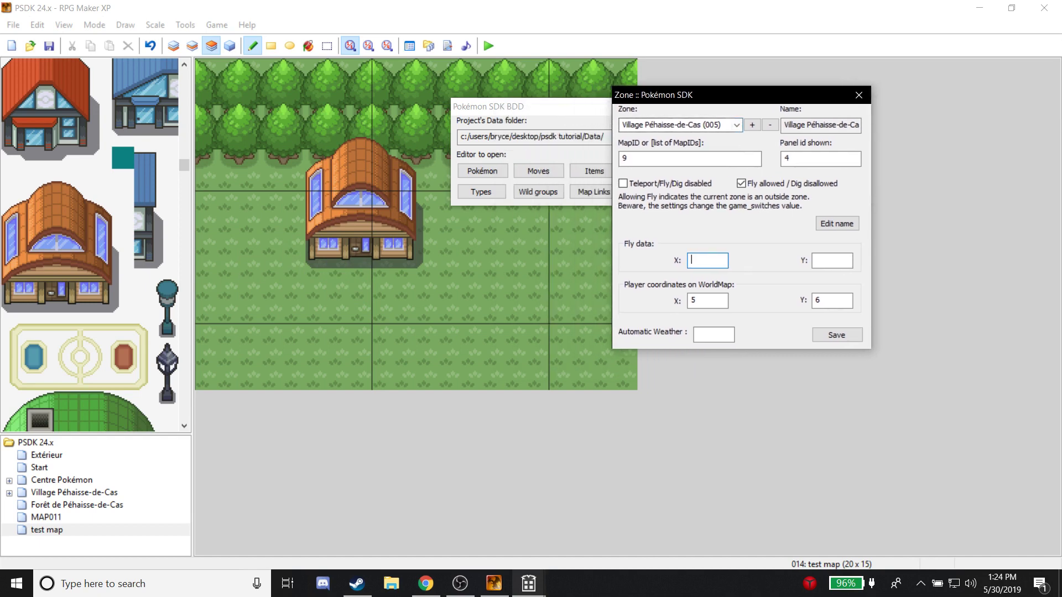
right_click(69, 531)
left_click(56, 454)
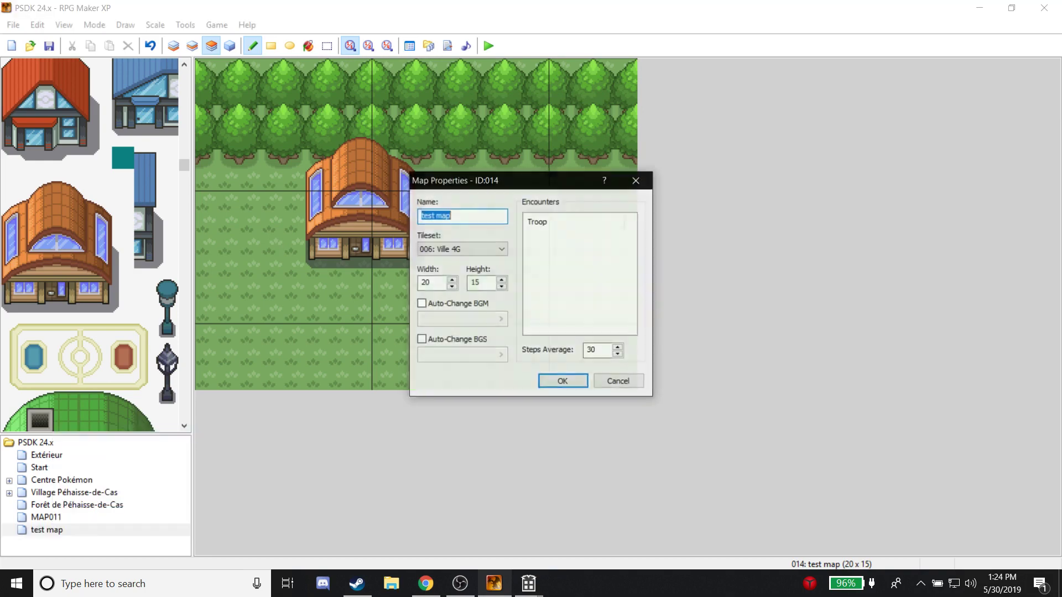
left_click(637, 180)
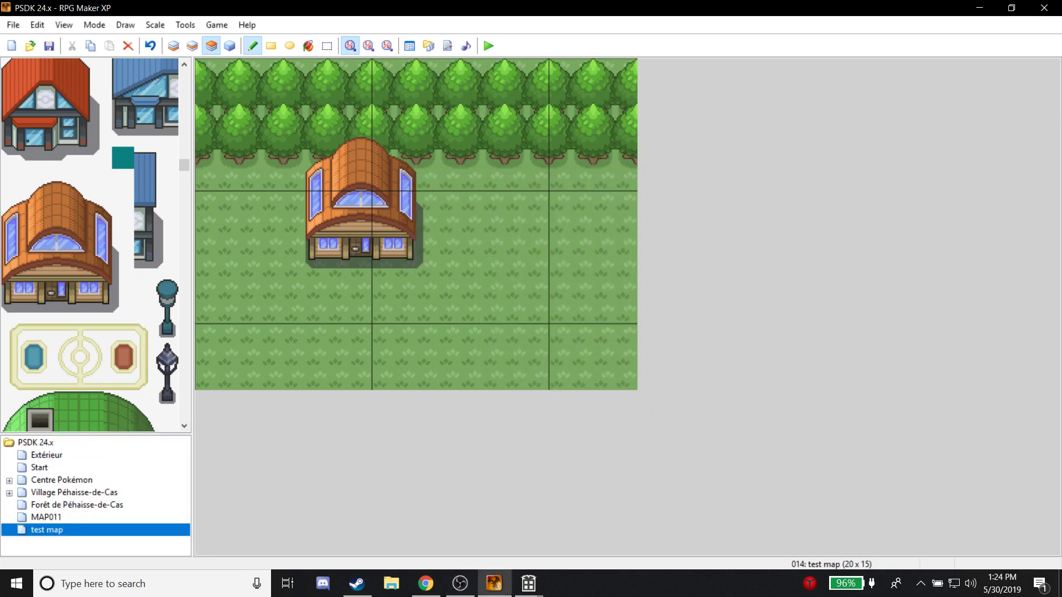
mouse_move(528, 584)
left_click(604, 525)
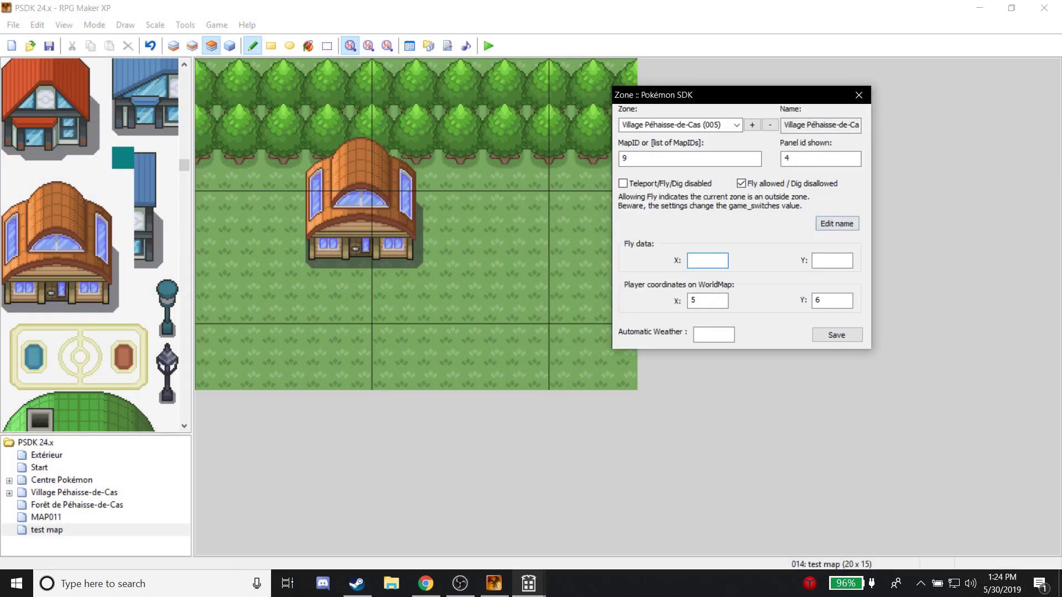
Select the Route 1 (008) zone and add a new zone, 009, after it.
left_click(737, 125)
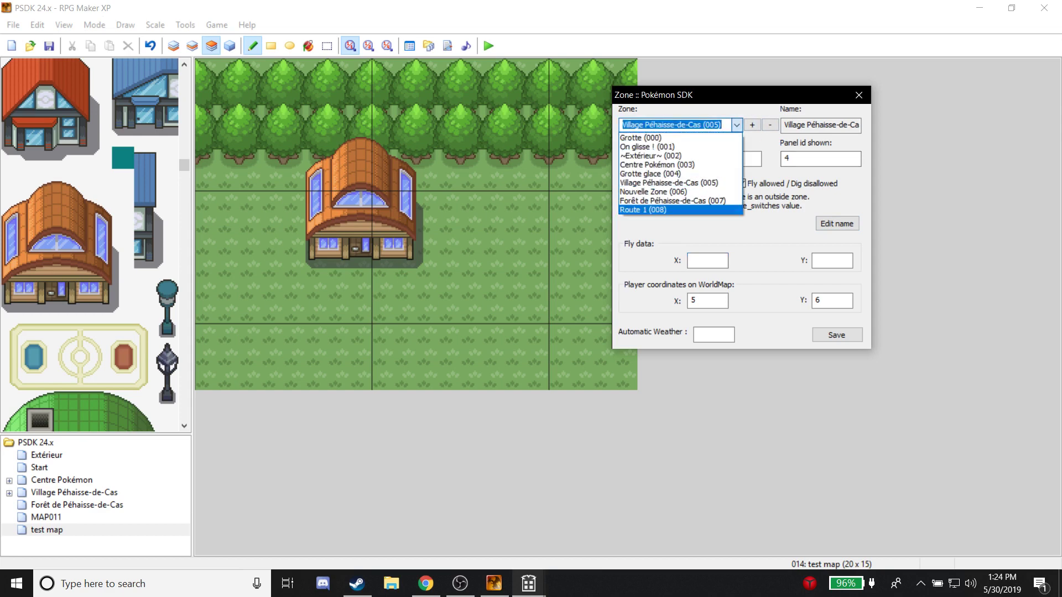
left_click(643, 210)
left_click(752, 125)
Add five more zones, 010 to 014, after the Vaniville Pathway zone.
left_click(752, 125)
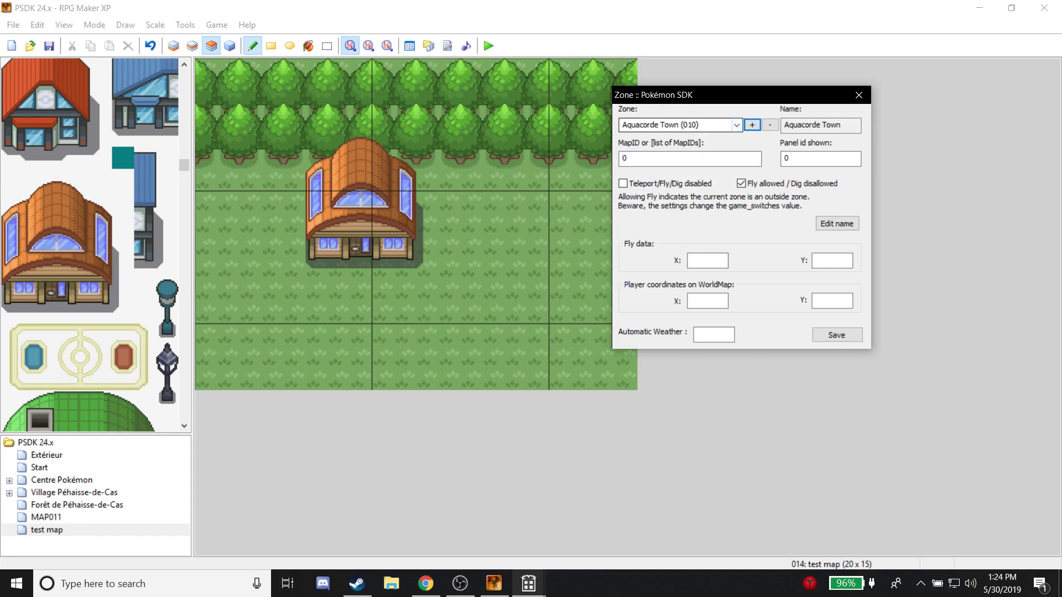
left_click(753, 125)
left_click(753, 125)
left_click(752, 125)
left_click(752, 125)
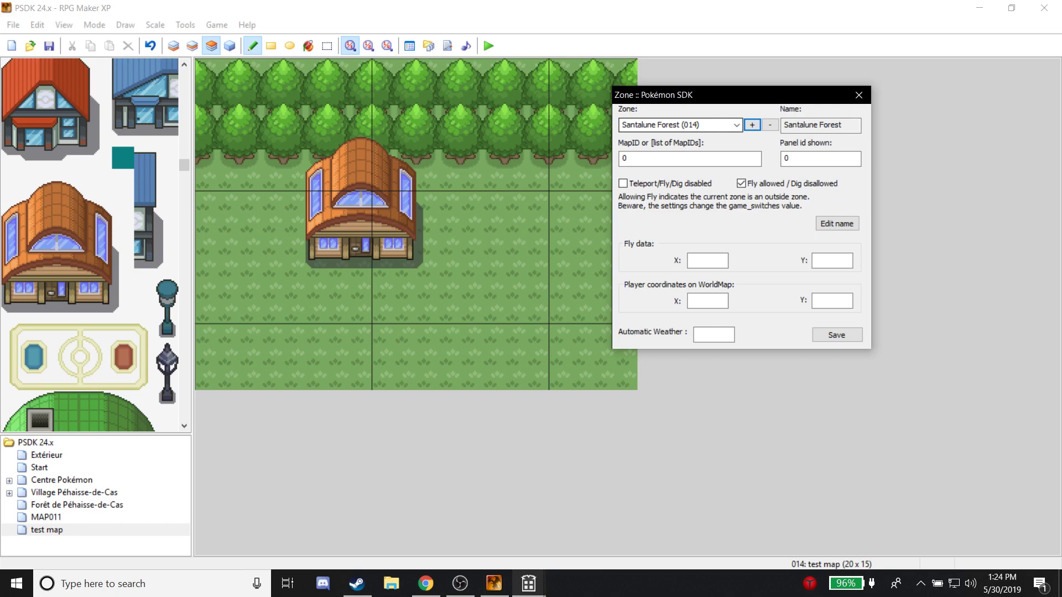
Open the Santalune Forest zone's name editor, browse its text files, and reopen it at 10 - Name of Places.
left_click(837, 223)
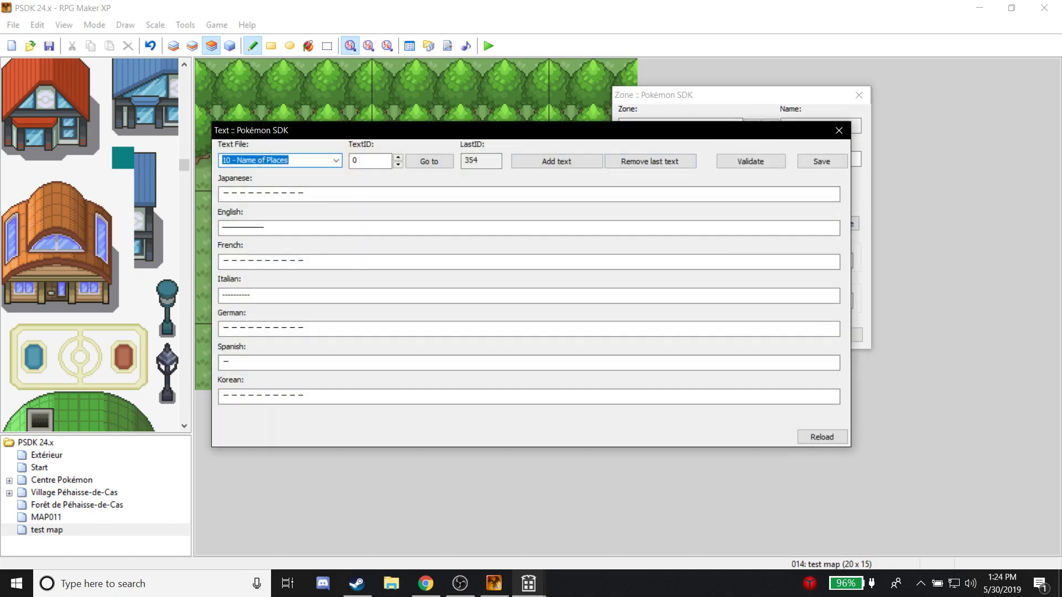
key("Up")
key("Up")
key("Up")
key("Up")
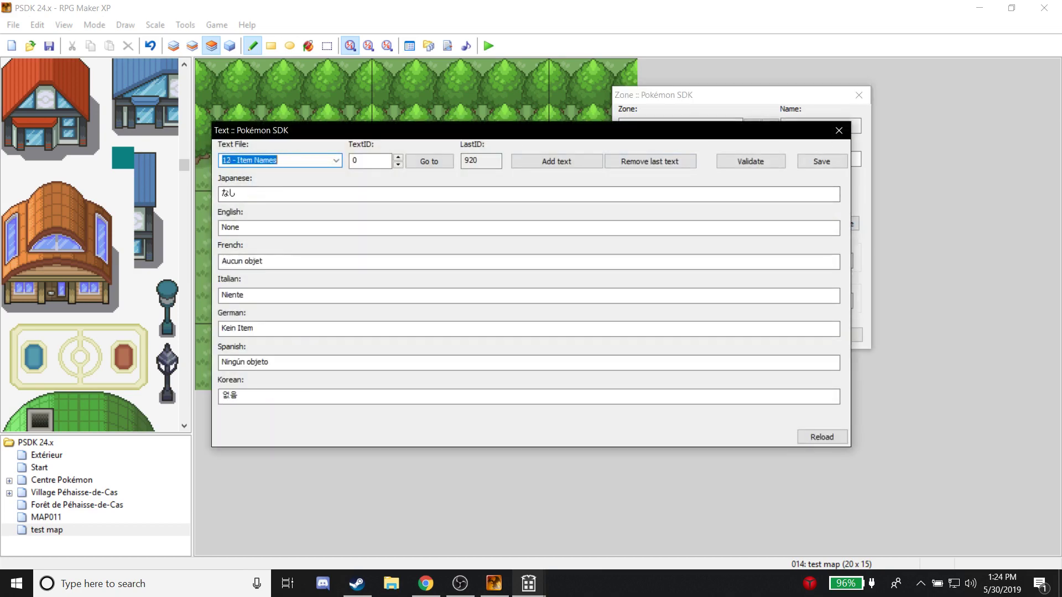
key("Down")
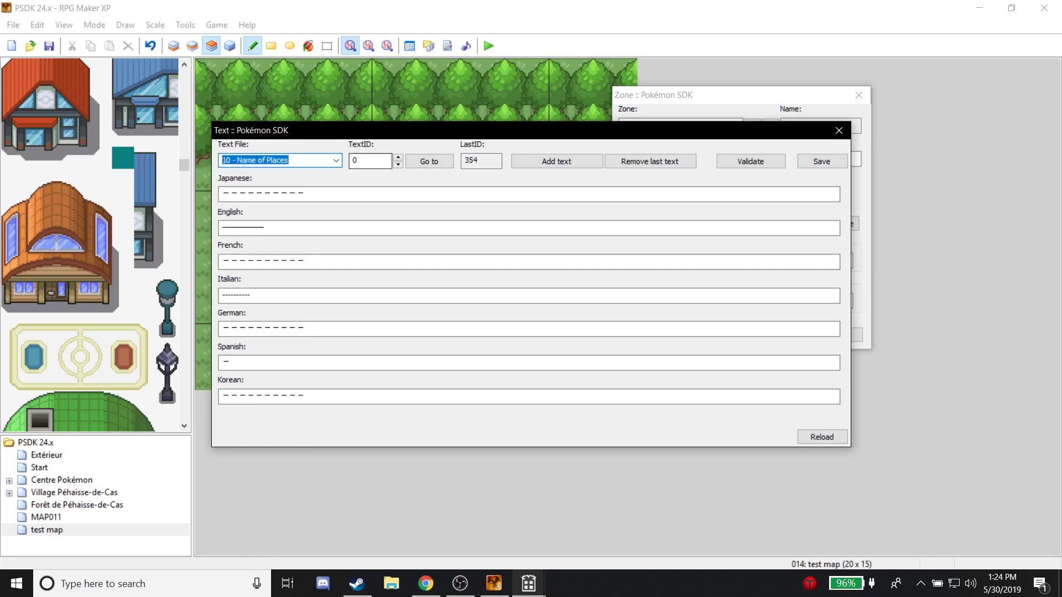
left_click(839, 130)
left_click(837, 223)
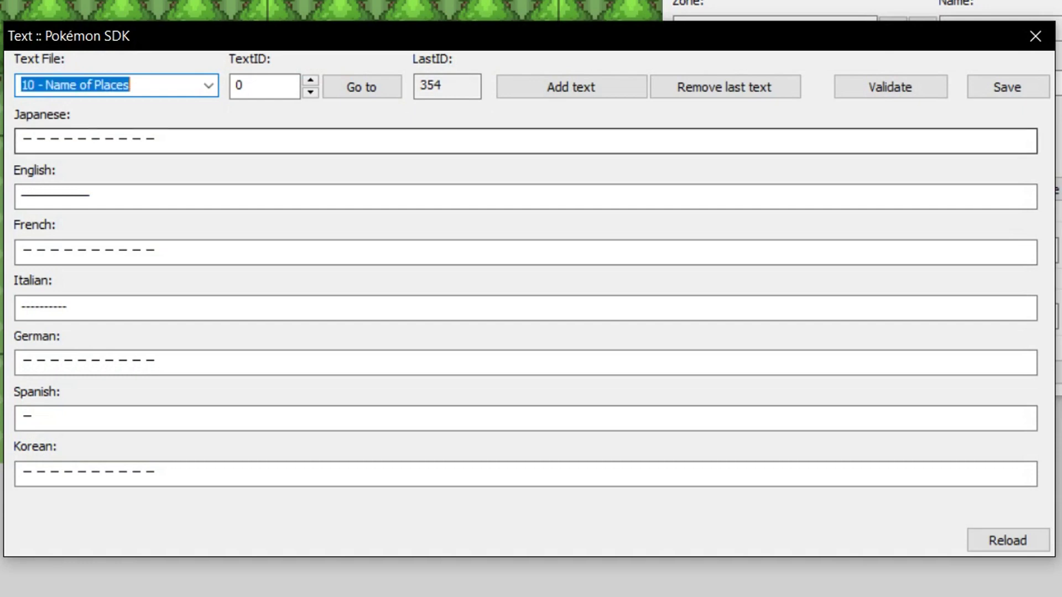
Go to text ID 14 in the place names, clear its English name, and close the text editor without saving.
key("Tab")
type("14")
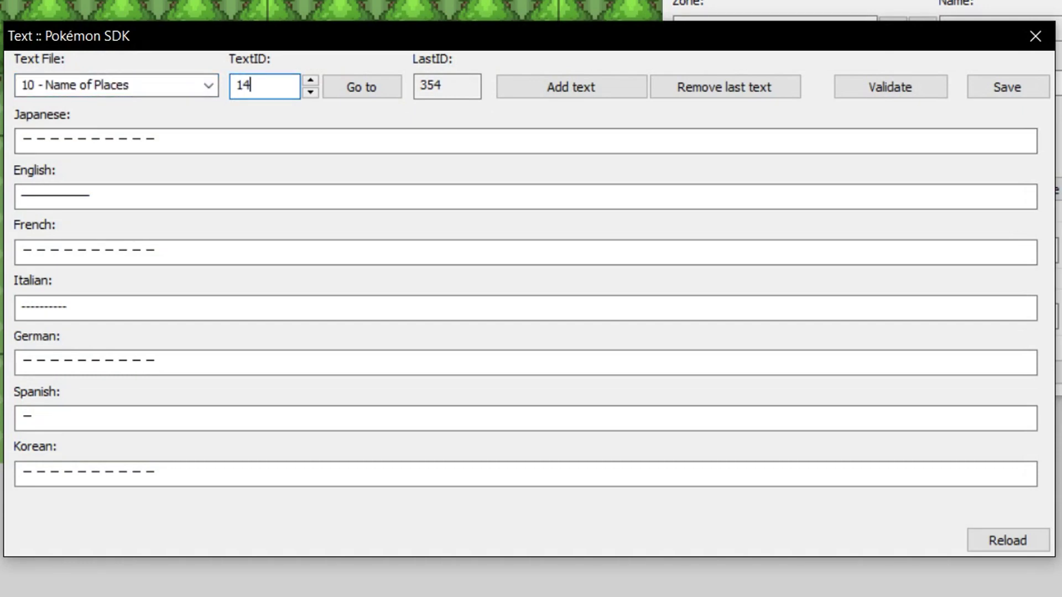
key("Return")
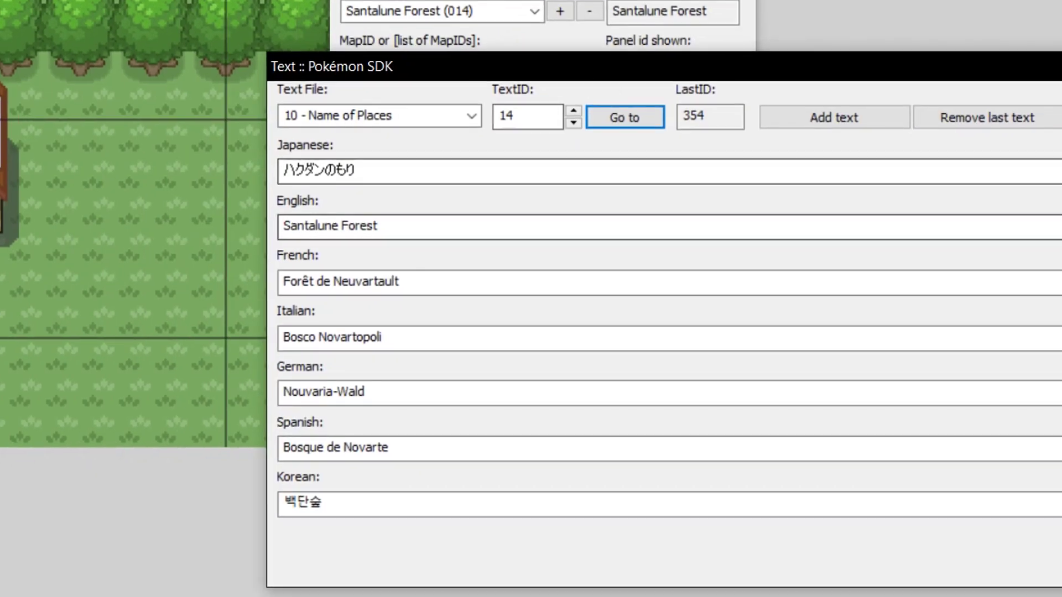
left_click_drag(382, 227, 309, 227)
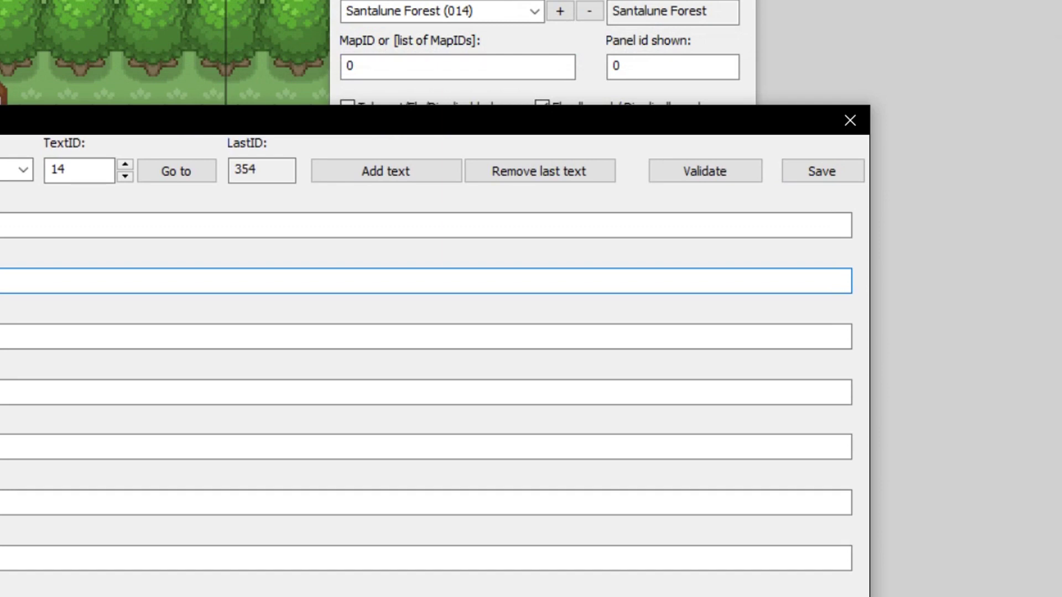
left_click(850, 120)
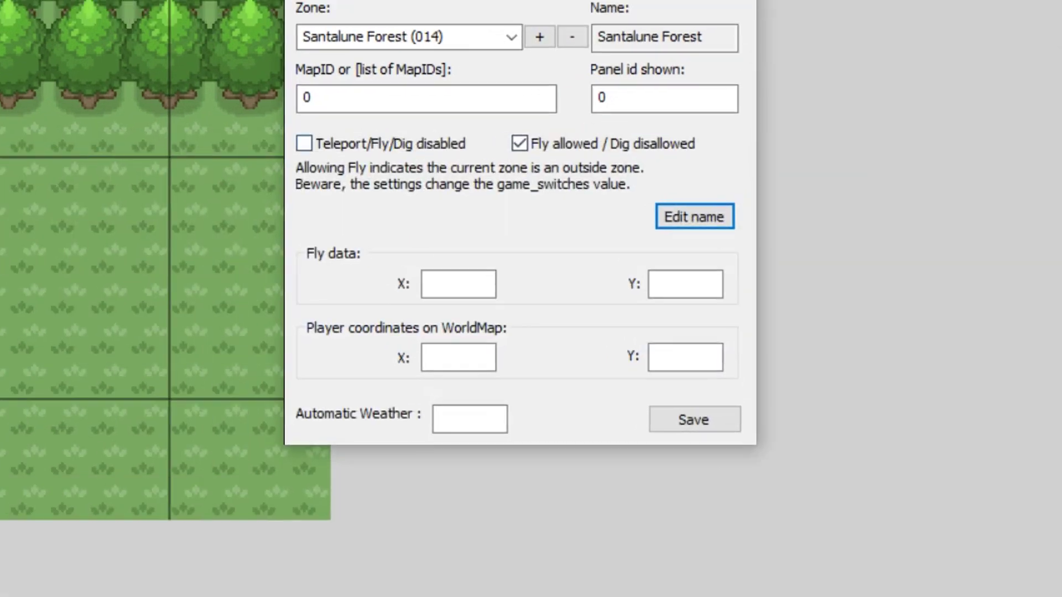
Remove the surplus zones 014 down to 010, keeping Vaniville Pathway (009) as the last zone.
left_click(532, 96)
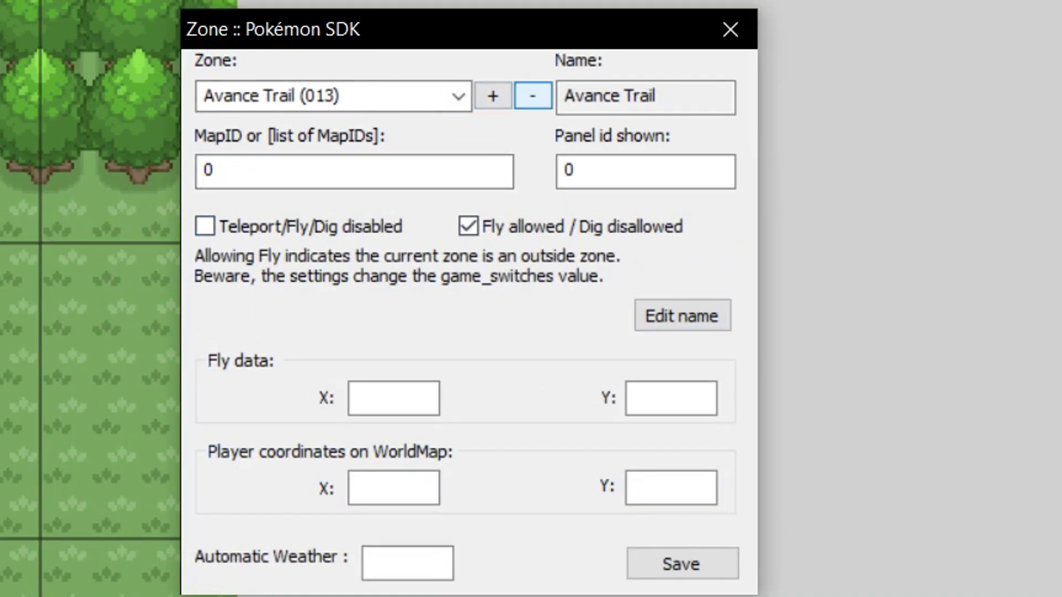
left_click(533, 96)
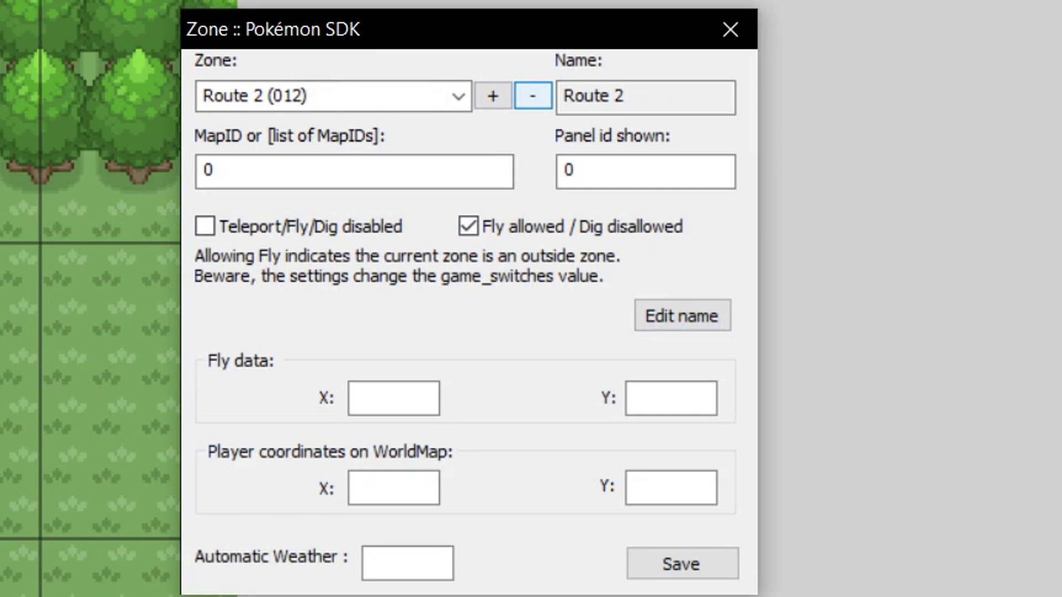
left_click(458, 96)
left_click(458, 96)
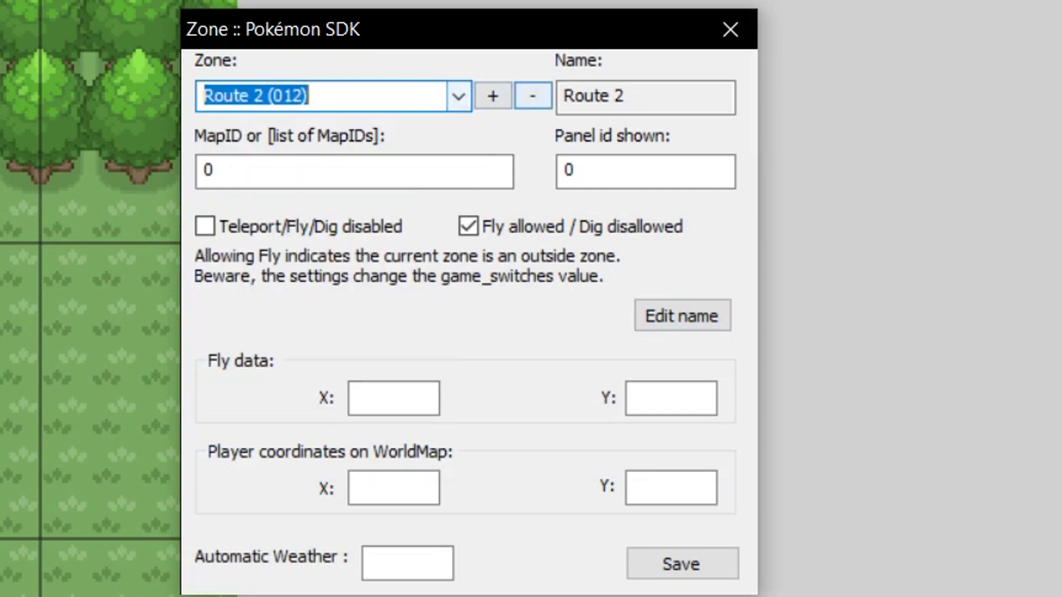
left_click(533, 96)
left_click(459, 96)
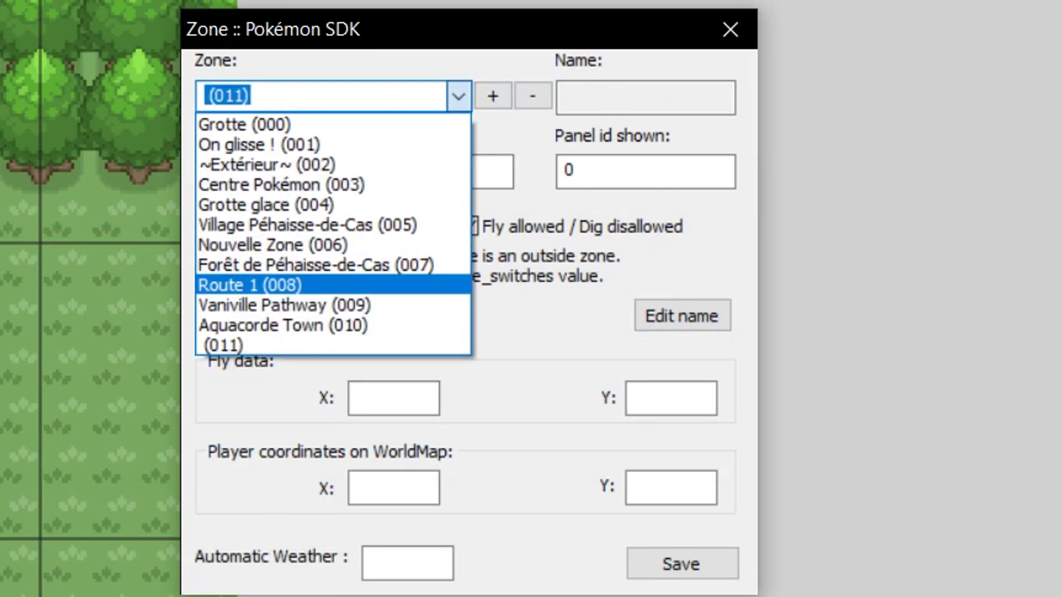
left_click(354, 305)
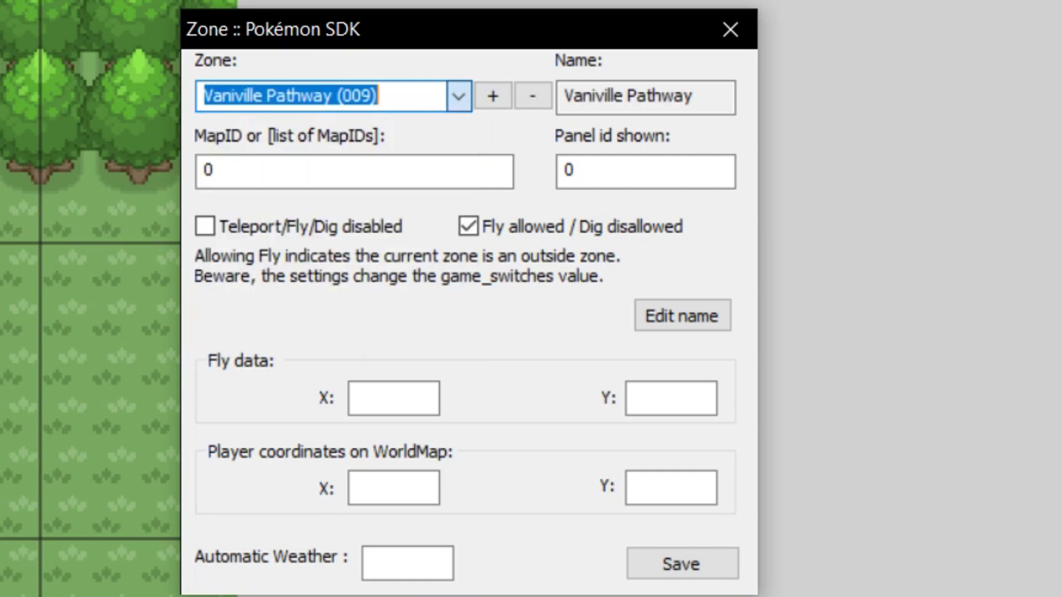
left_click(459, 97)
left_click(223, 346)
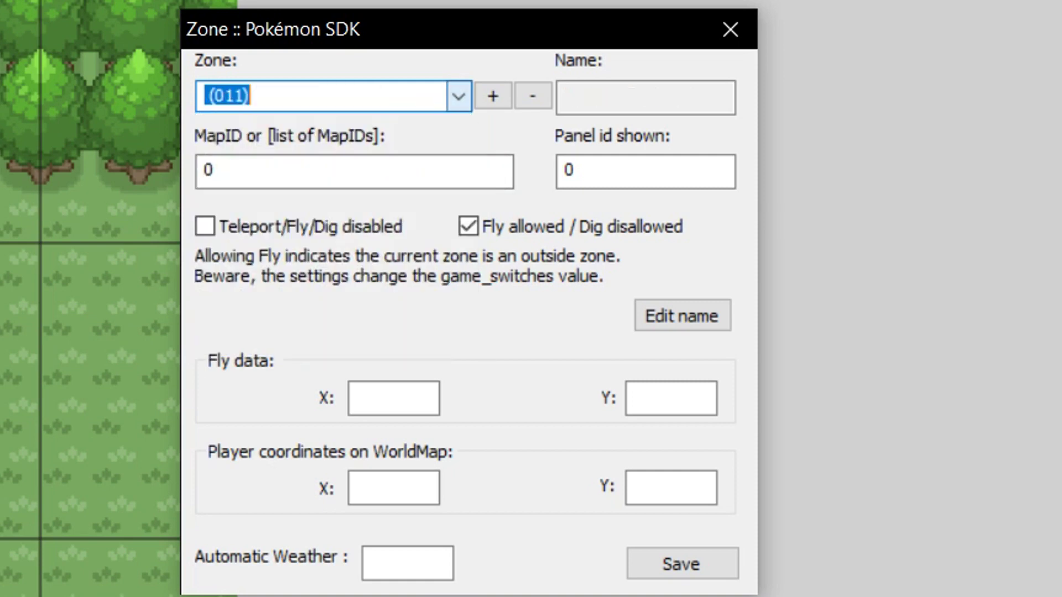
left_click(533, 96)
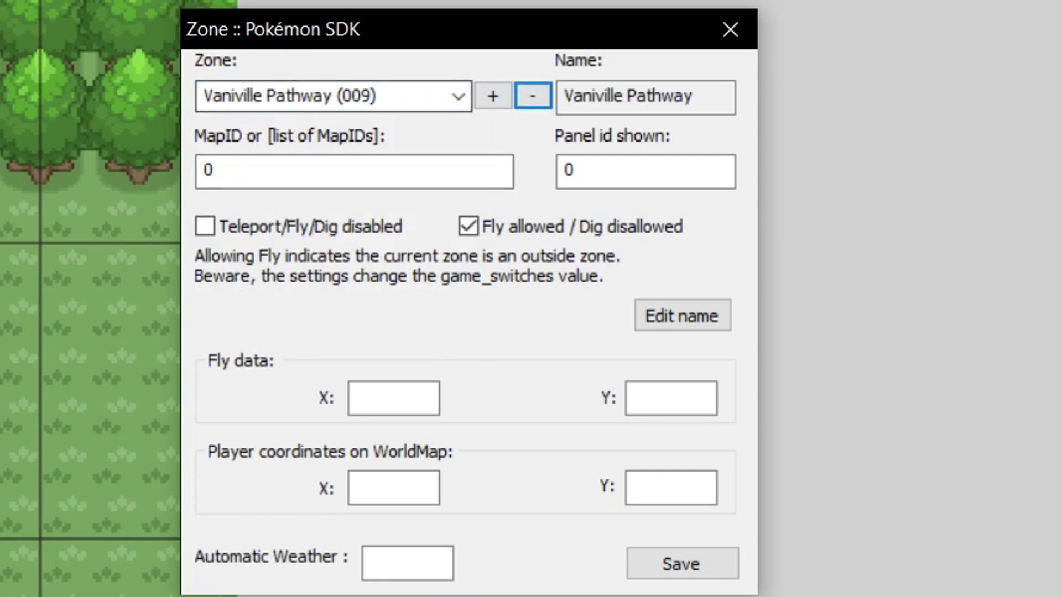
left_click(410, 96)
left_click(409, 96)
key("Tab")
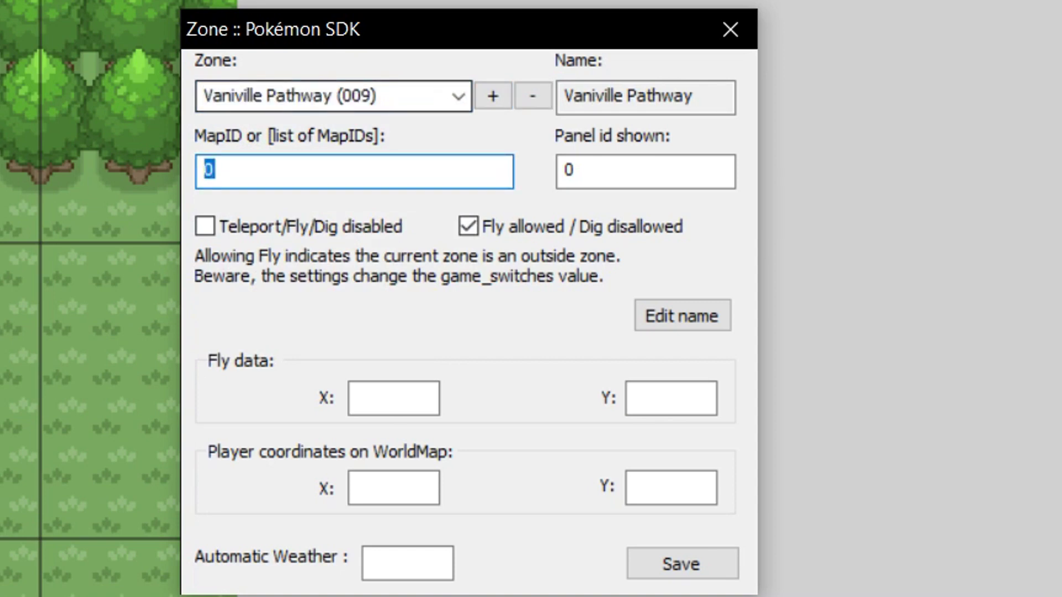
key("shift+Tab")
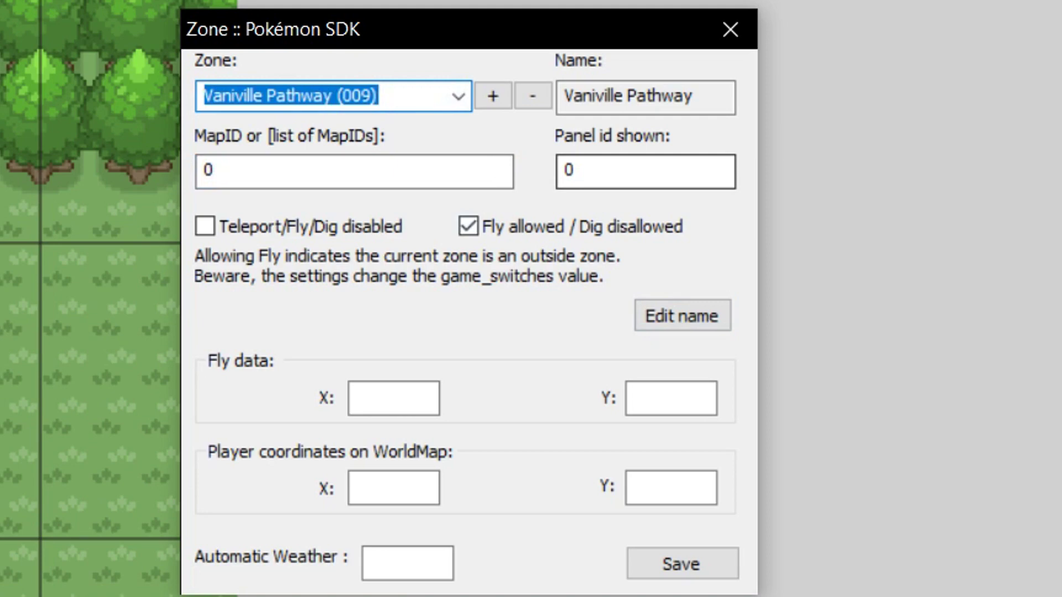
Open the Vaniville Pathway zone's name editor, position it clear of the zone data, and go to text ID 9.
left_click(682, 316)
left_click_drag(204, 47, 488, 252)
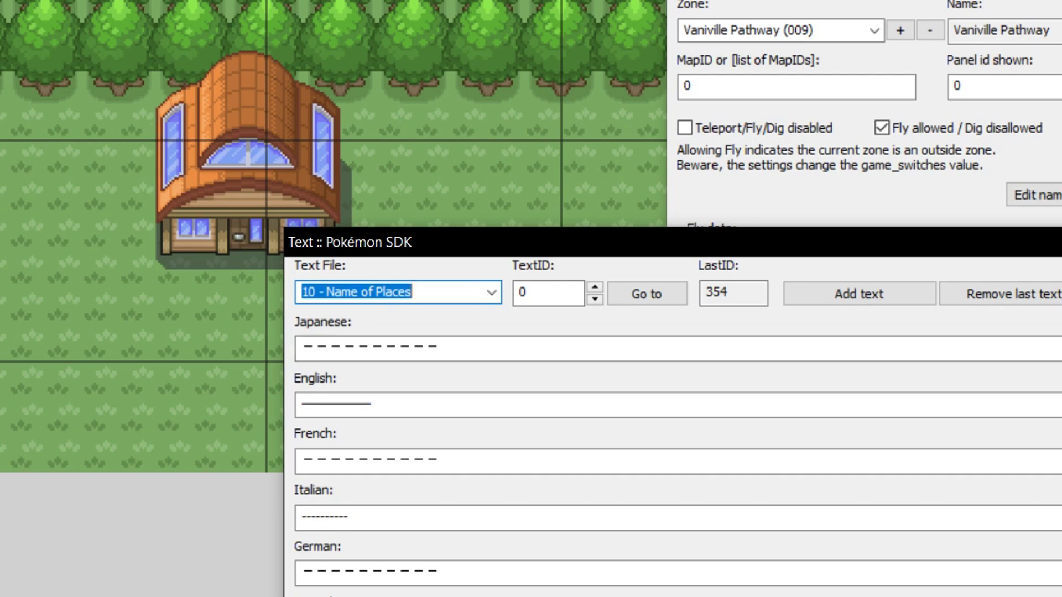
left_click(595, 287)
left_click(595, 287)
left_click(594, 288)
left_click(595, 287)
left_click(594, 287)
left_click(595, 287)
left_click(594, 287)
left_click(594, 287)
left_click(595, 287)
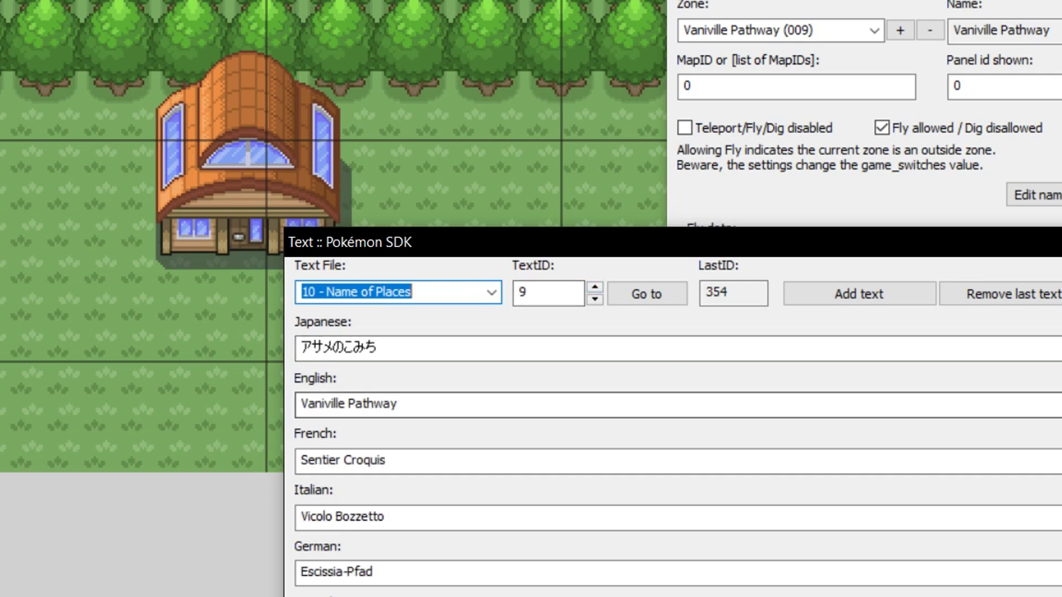
Replace the English place name of text ID 9 with Test Map and save the text.
left_click_drag(407, 404, 299, 404)
type("Test Map")
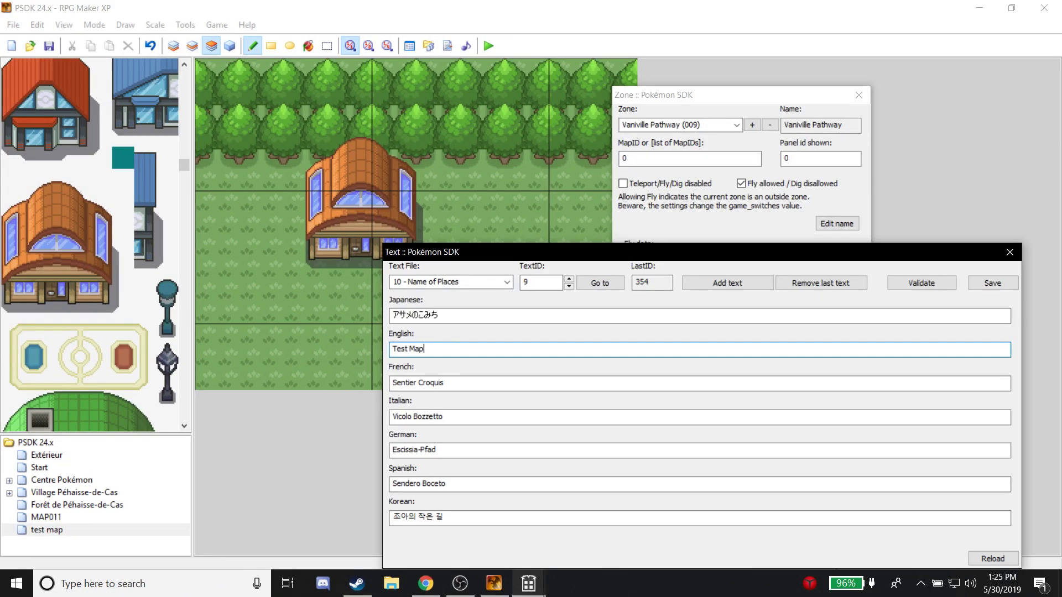
left_click_drag(392, 348, 425, 349)
left_click(992, 283)
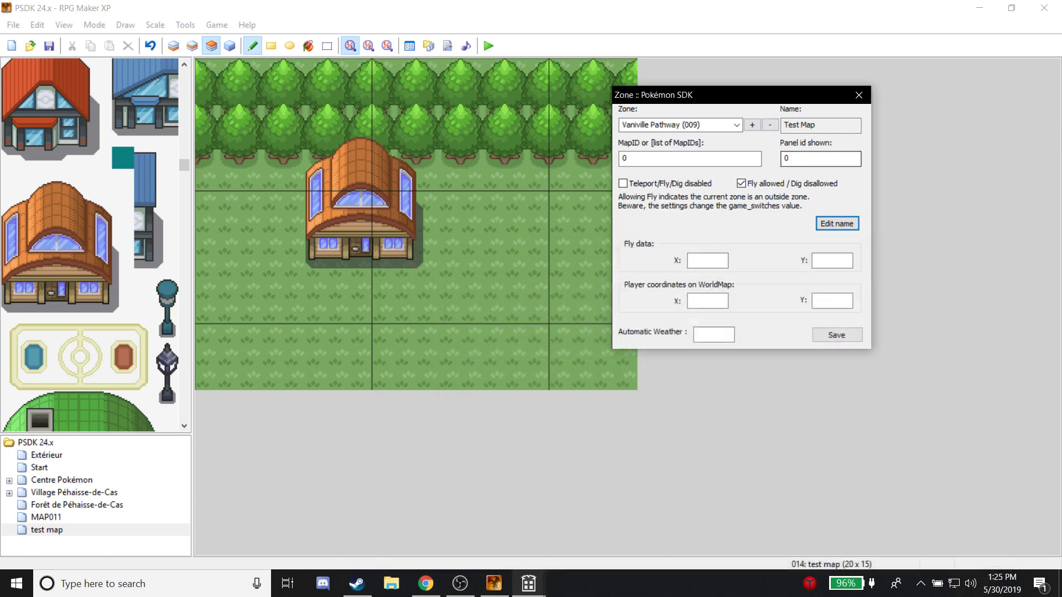
Close and reopen the Zones editor, position it clear of the map, and select the Test Map (009) zone.
left_click(812, 124)
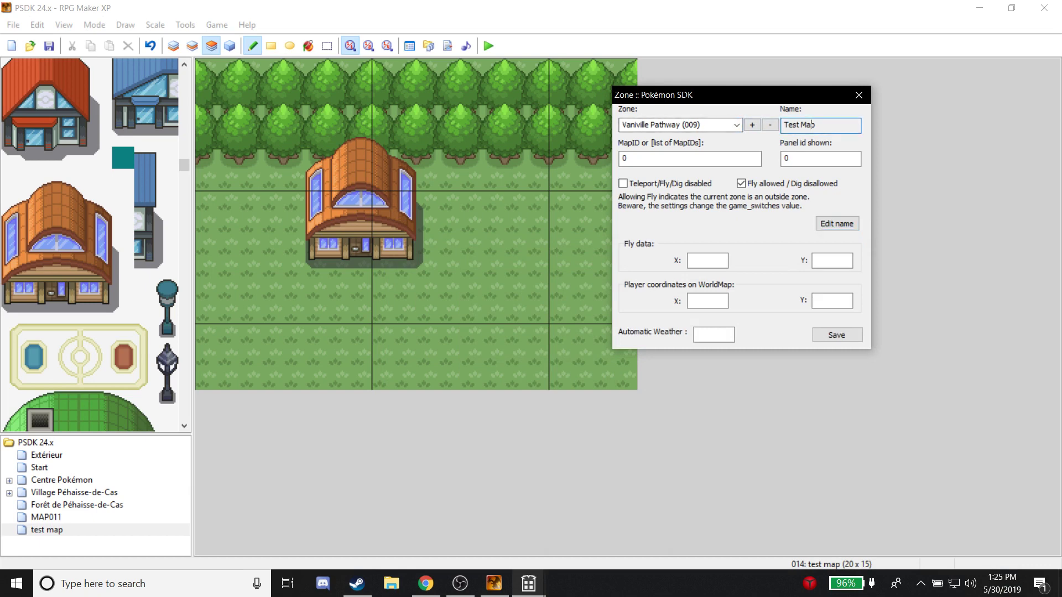
scroll(700, 125, "up", 1)
scroll(699, 125, "down", 1)
left_click(860, 95)
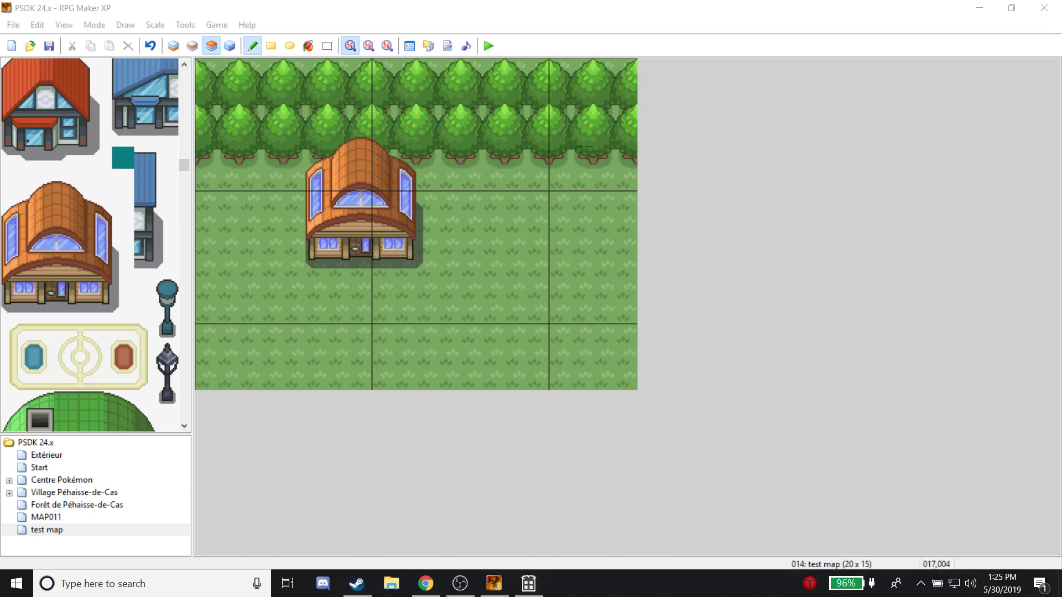
left_click(529, 584)
left_click(650, 171)
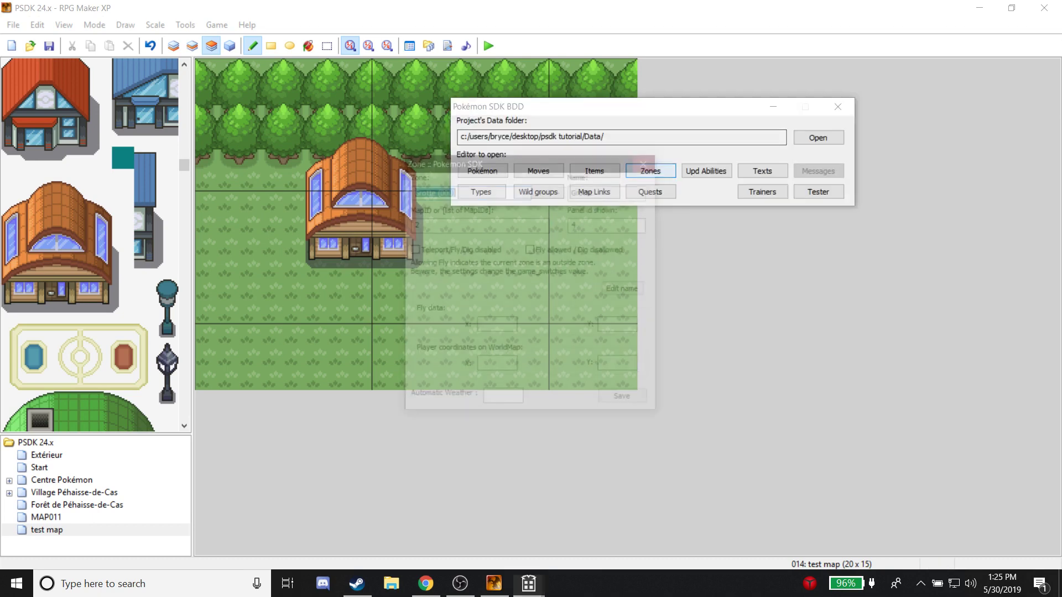
left_click(773, 106)
left_click_drag(567, 161, 859, 114)
left_click(818, 145)
left_click(786, 237)
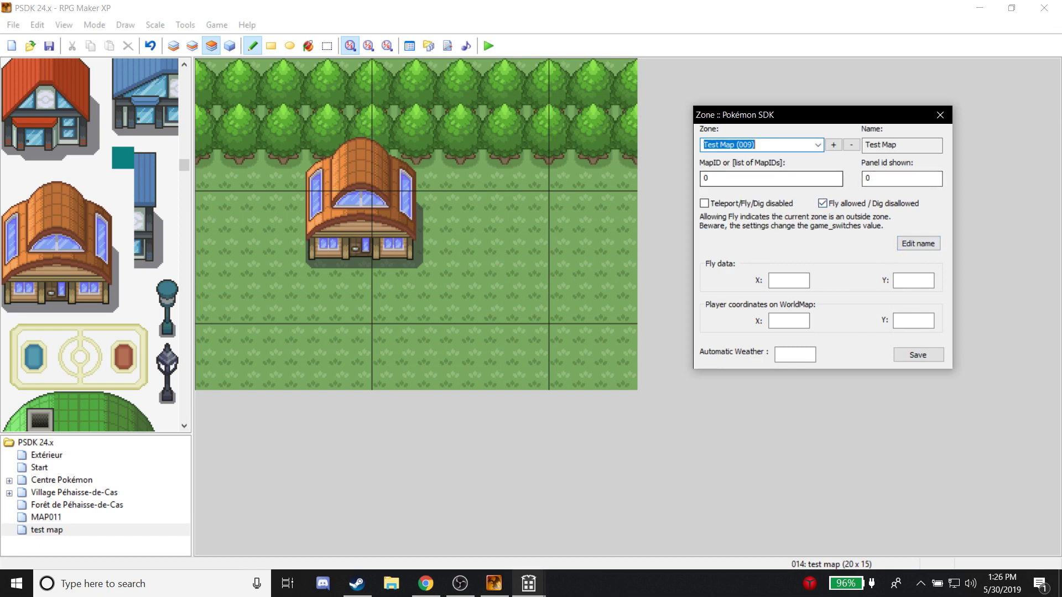
left_click_drag(902, 145, 864, 146)
left_click(903, 146)
left_click_drag(763, 145, 702, 145)
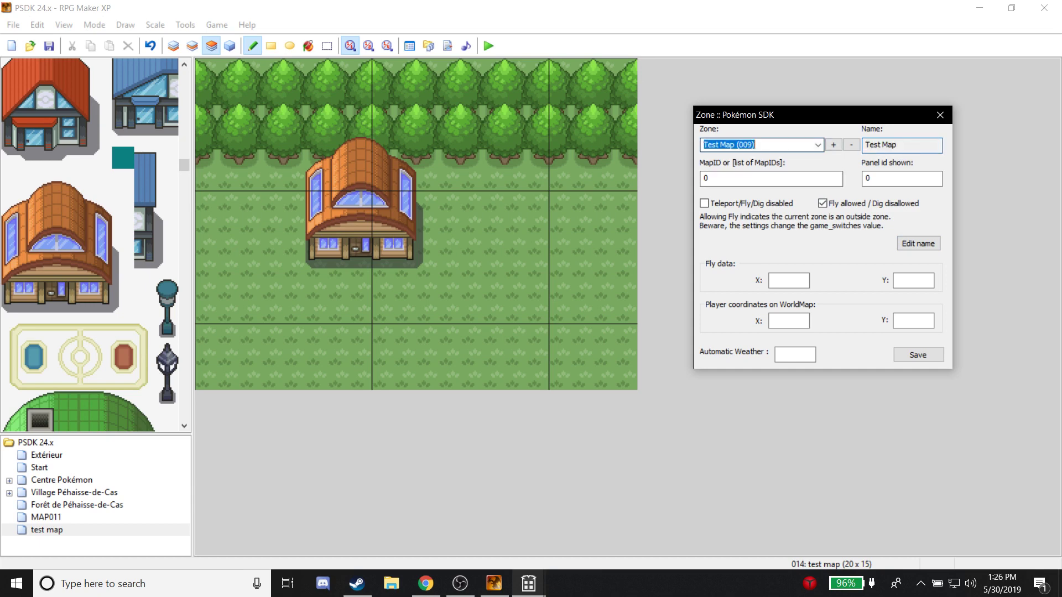
left_click(746, 145)
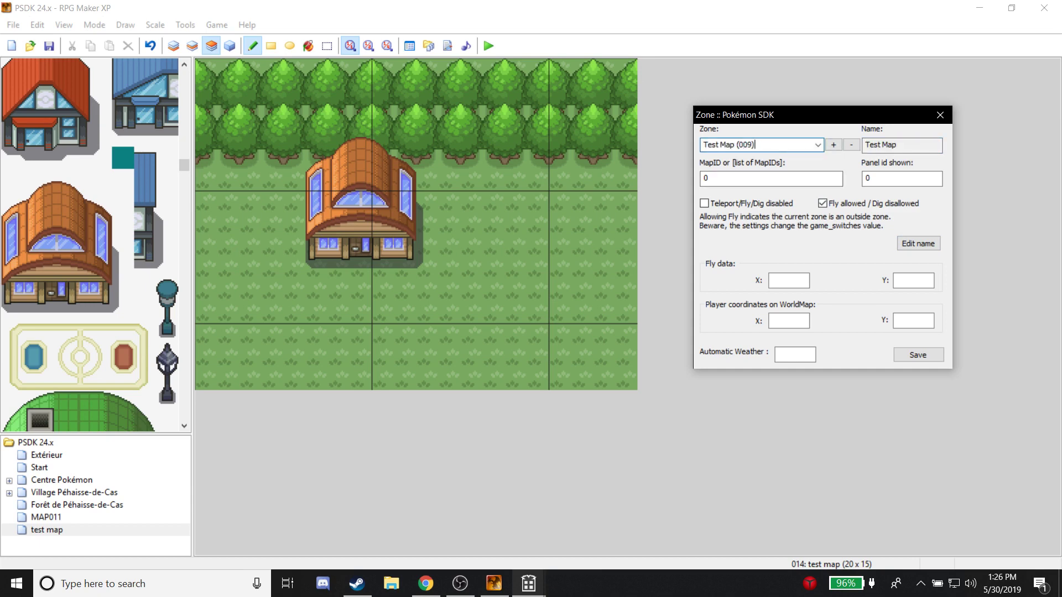
Try the map list [14, 15] as the map IDs of the Test Map zone.
left_click_drag(755, 144, 703, 145)
left_click(897, 145)
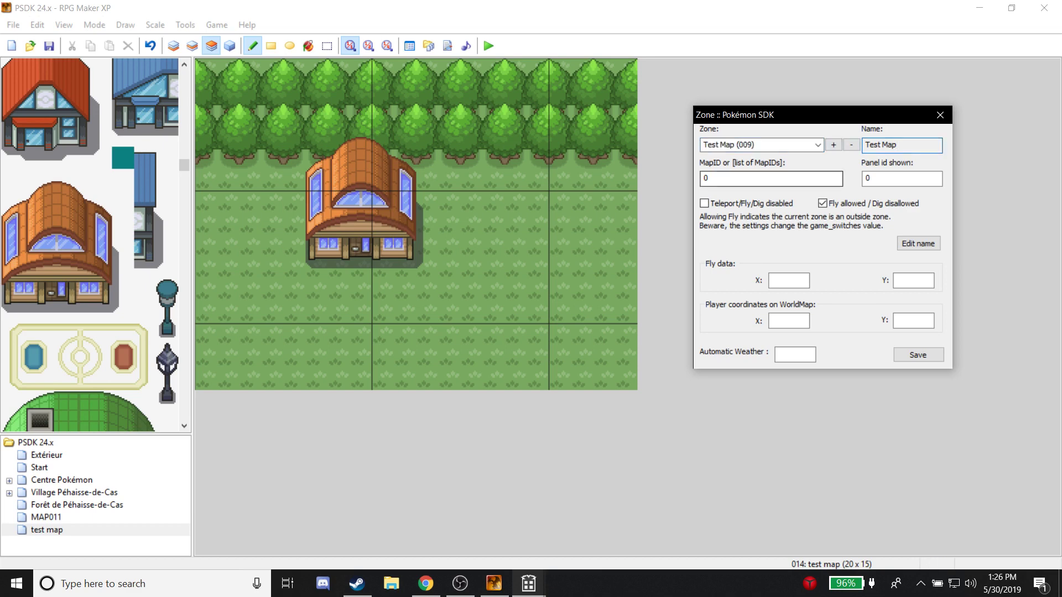
mouse_move(888, 145)
left_mouse_down()
mouse_move(866, 145)
mouse_move(897, 145)
left_mouse_up()
left_click(898, 145)
key("Tab")
type("14")
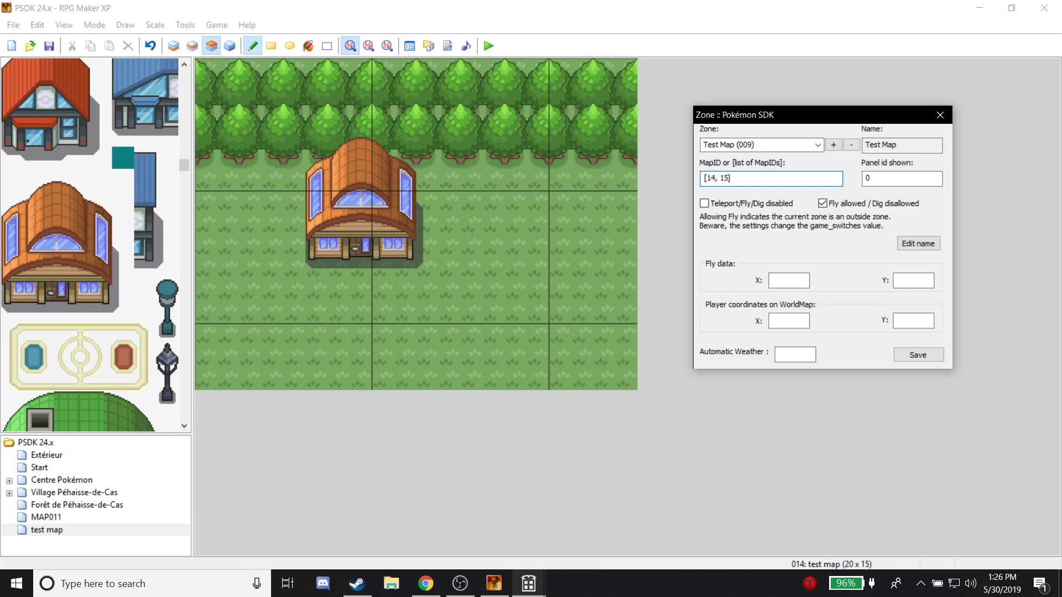
Set the Test Map zone's map ID to 14, save the zone and close the Zones editor.
key("BackSpace")
key("BackSpace")
key("BackSpace")
key("BackSpace")
key("BackSpace")
key("BackSpace")
key("BackSpace")
left_click(918, 354)
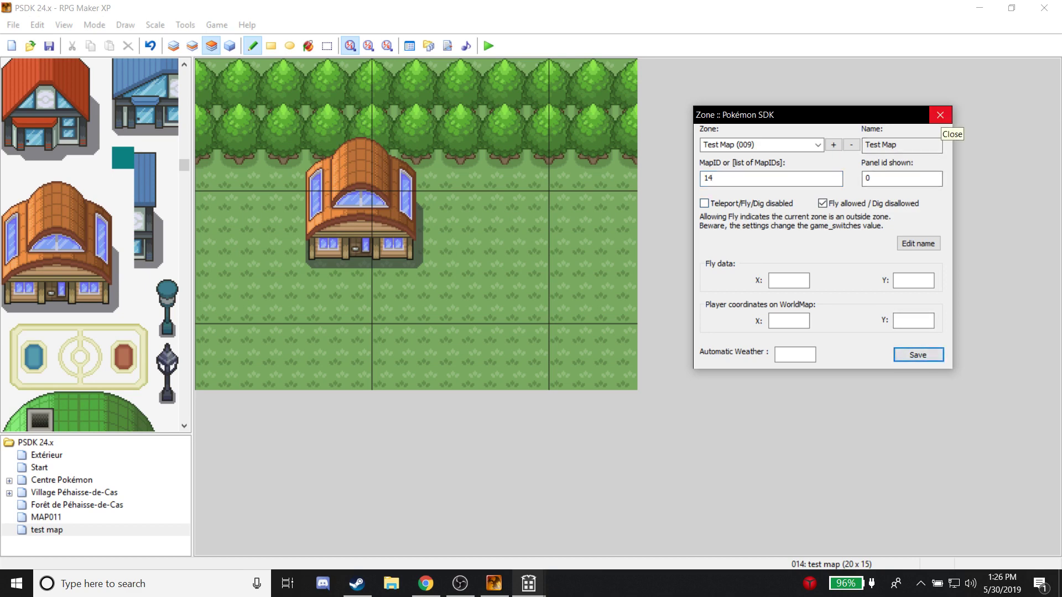
left_click(941, 115)
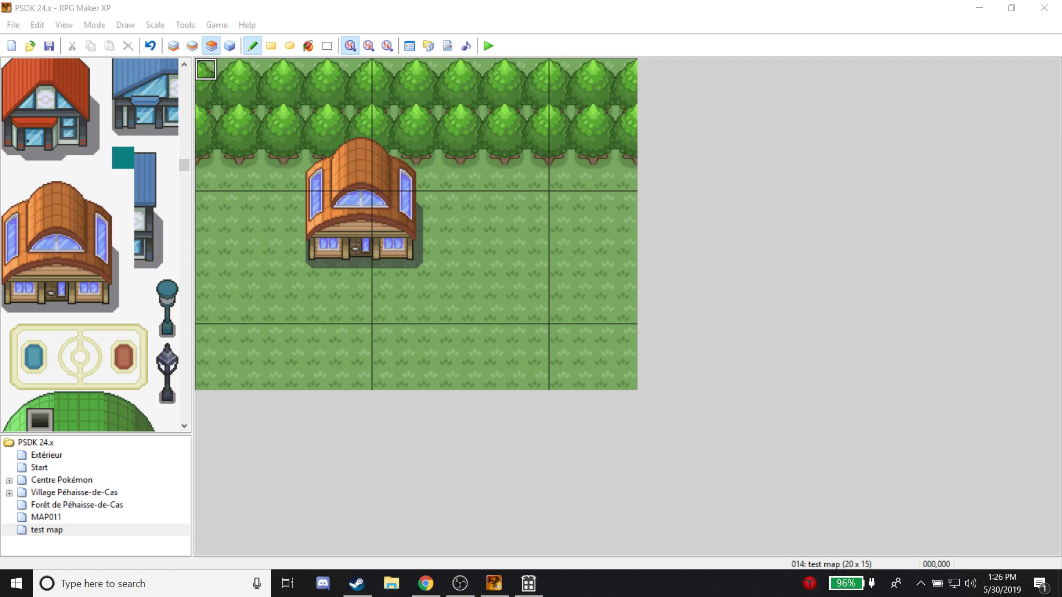
Copy the red-roofed building's door event from Village Péhaisse-de-Cas onto the door of the house in test map.
right_click_drag(206, 70, 626, 380)
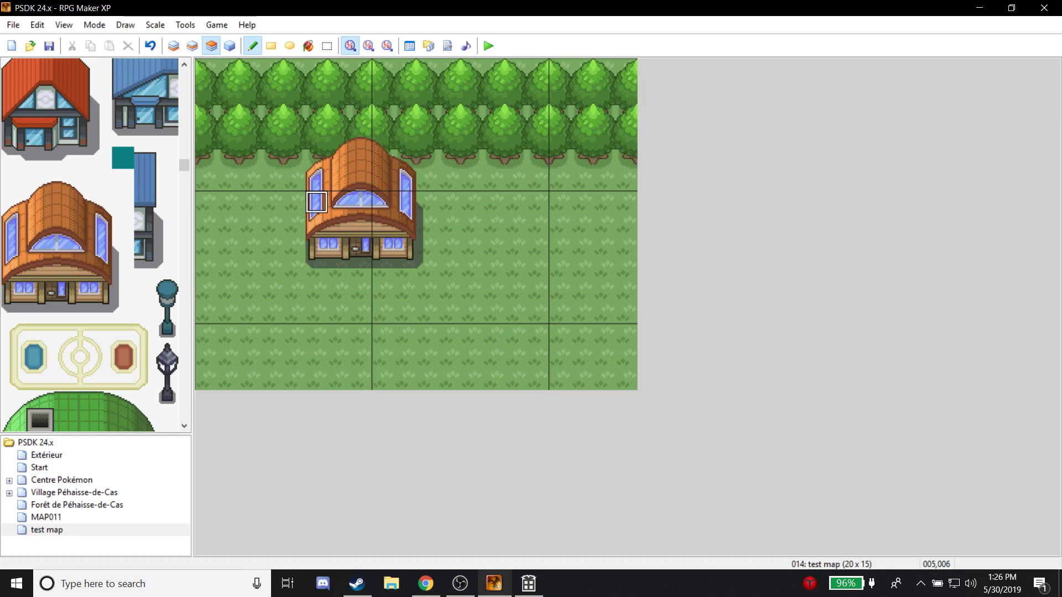
scroll(91, 246, "up", 5)
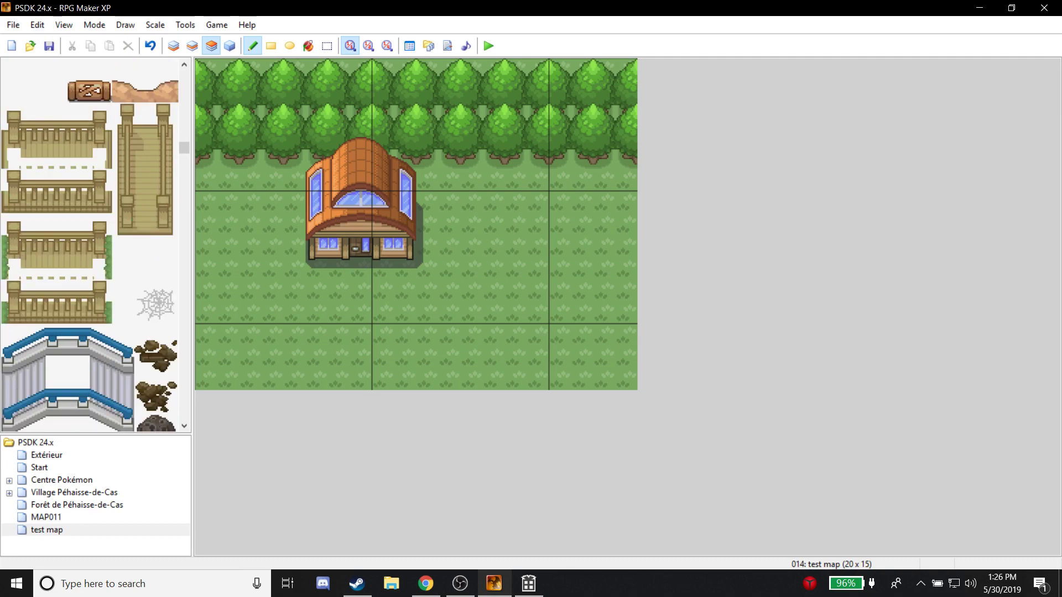
left_click(74, 493)
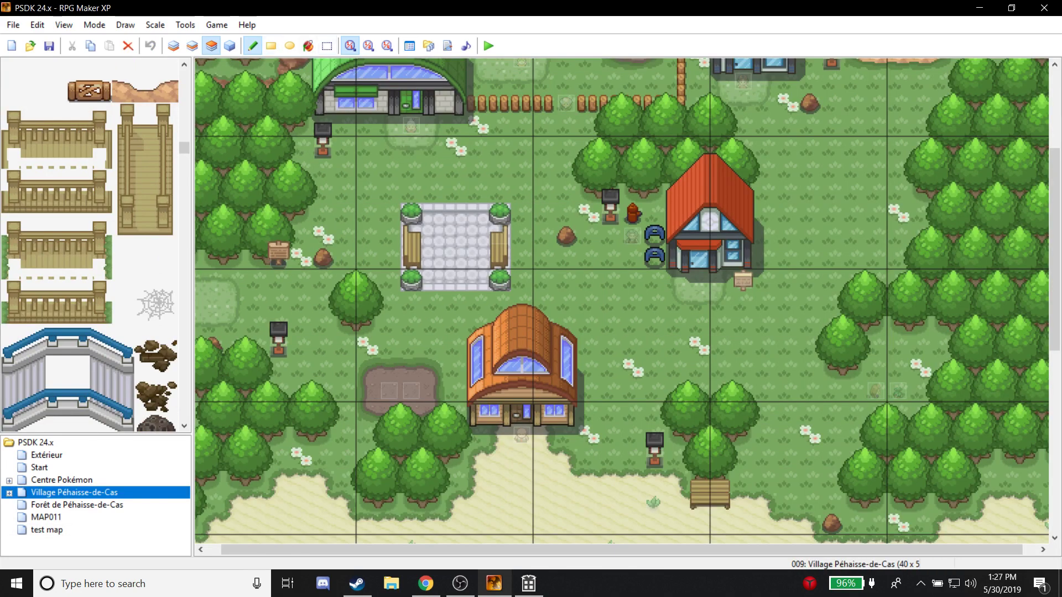
key("F8")
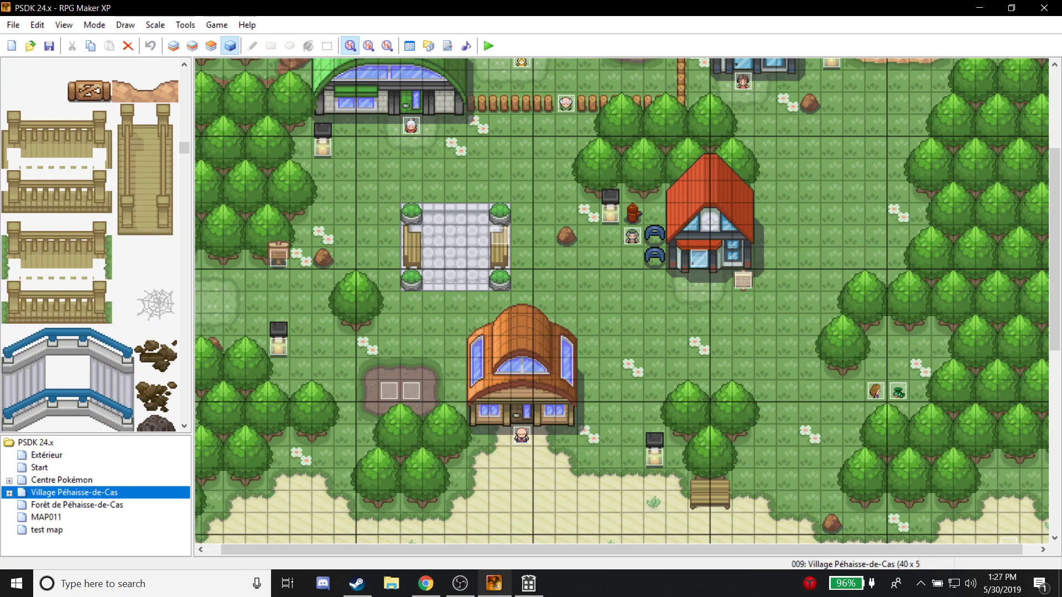
left_click(699, 258)
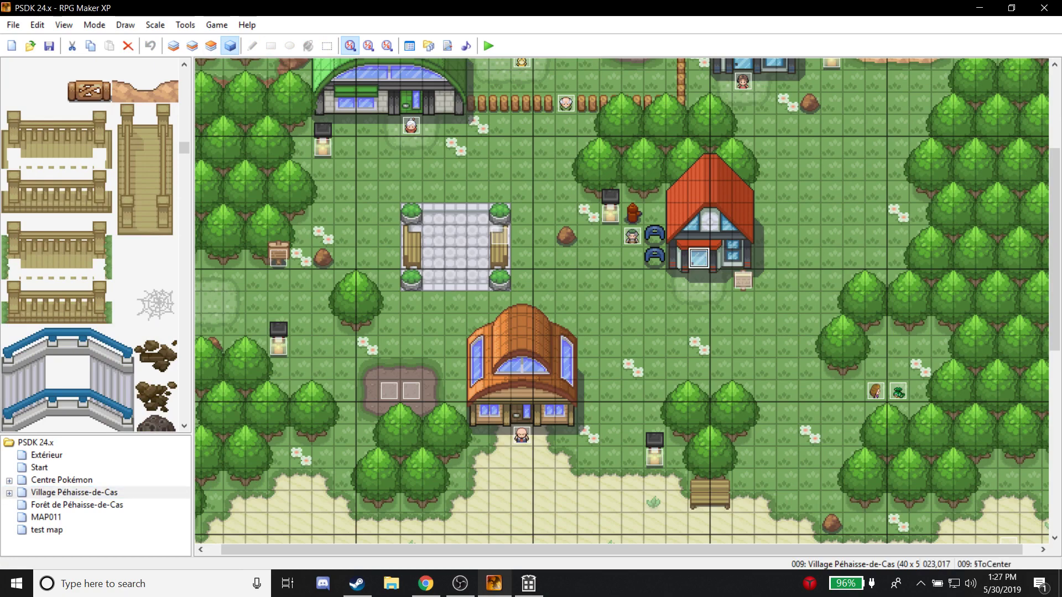
left_click(47, 530)
left_click(361, 247)
key("ctrl+v")
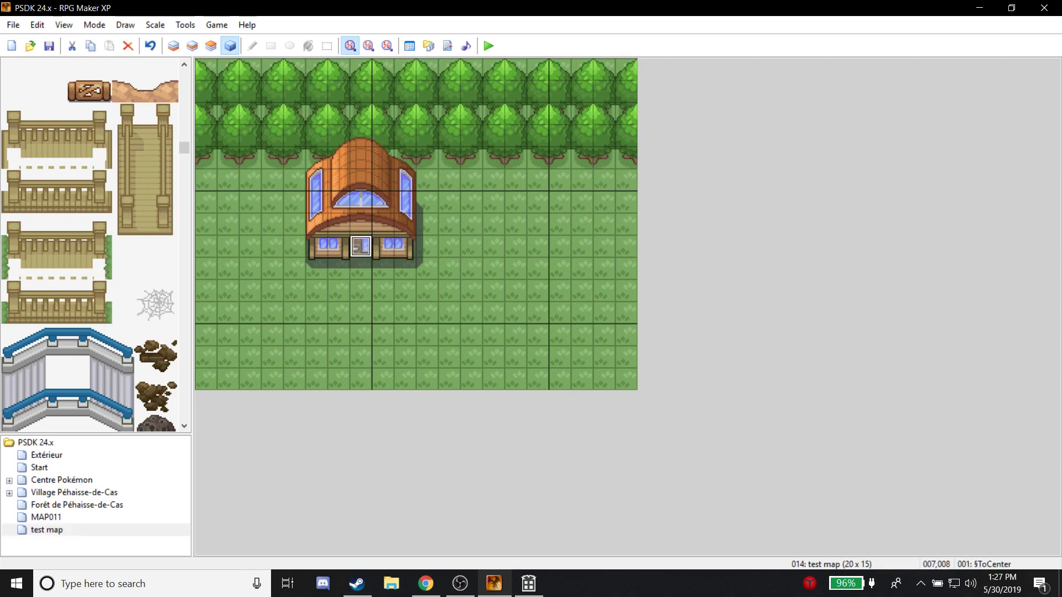
Open the pasted door event, review its switch commands, and remove the Transfer Player command to Centre Pokémon.
double_click(361, 247)
left_click_drag(612, 73, 811, 12)
left_click(806, 121)
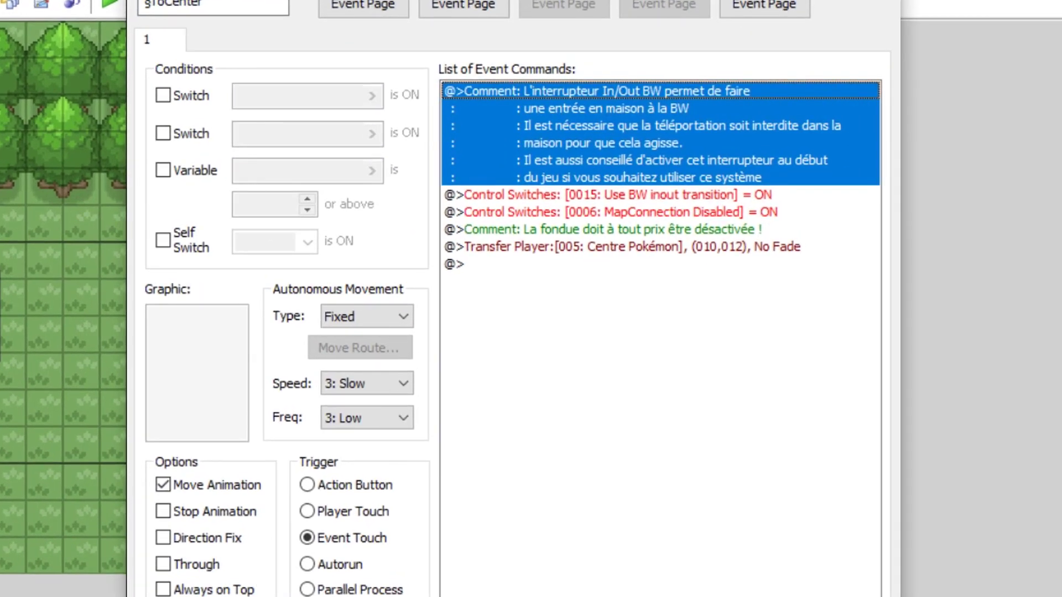
left_click(661, 195)
left_click(661, 212)
left_click(660, 246)
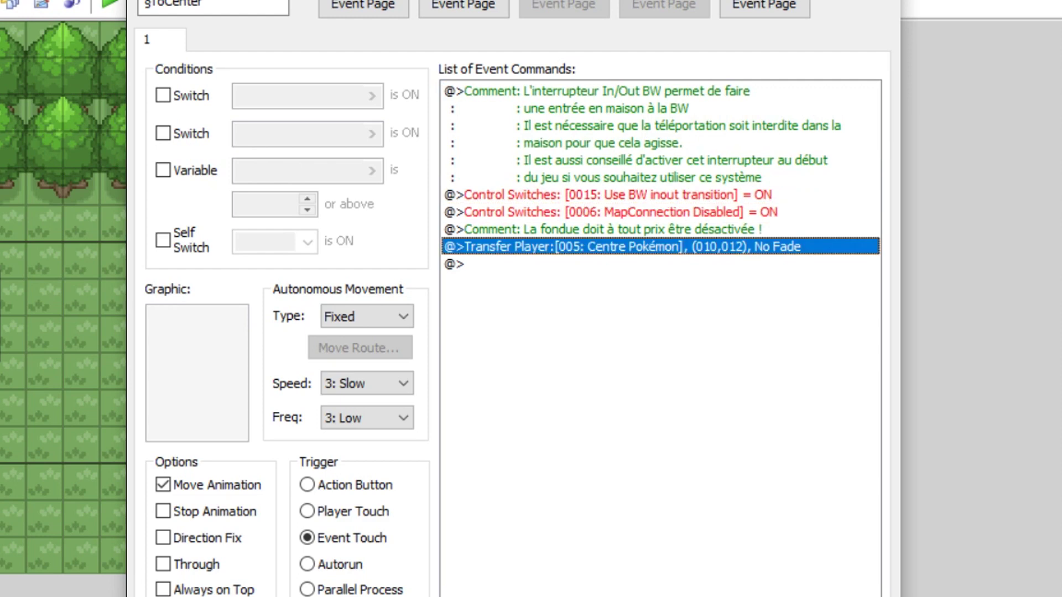
left_click(661, 194)
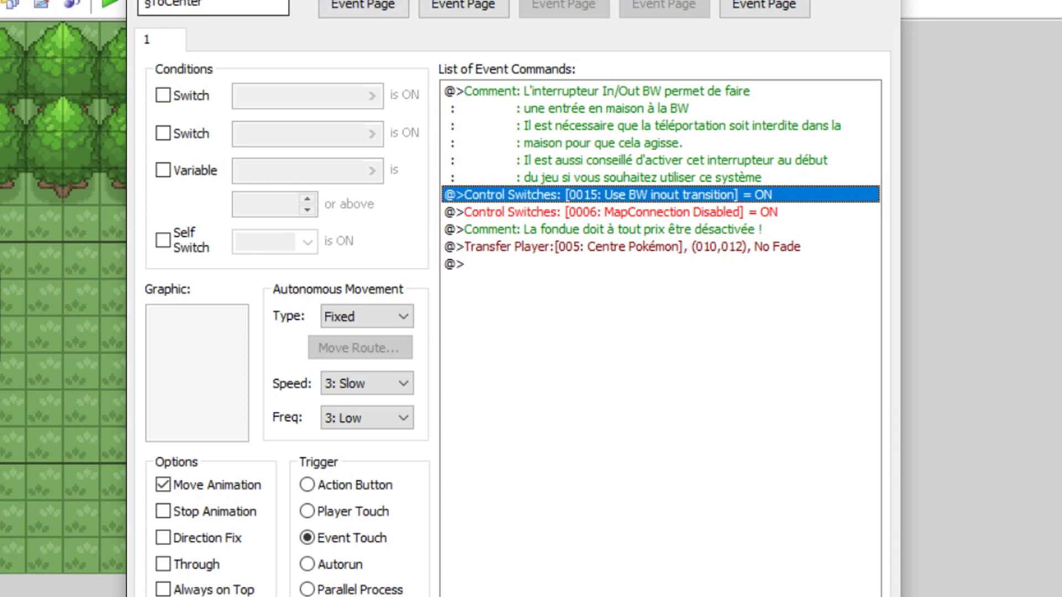
left_click(660, 212)
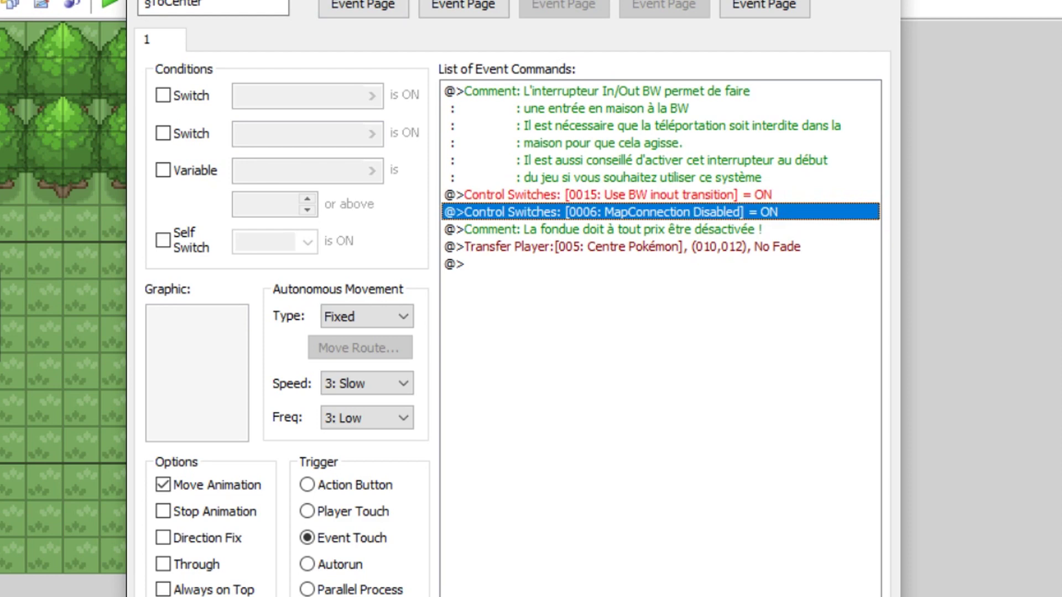
left_click(660, 247)
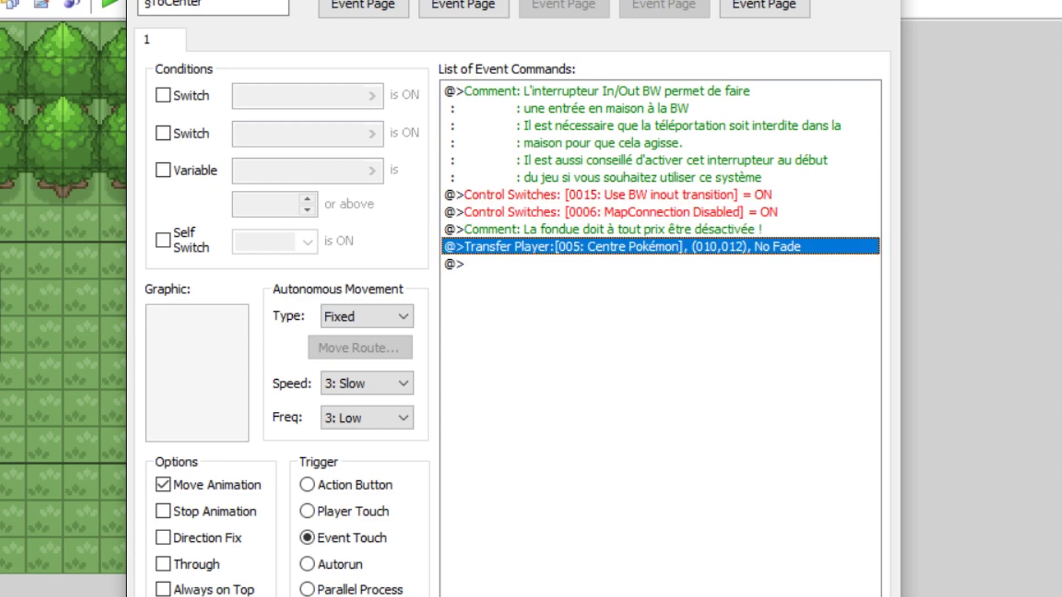
key("Escape")
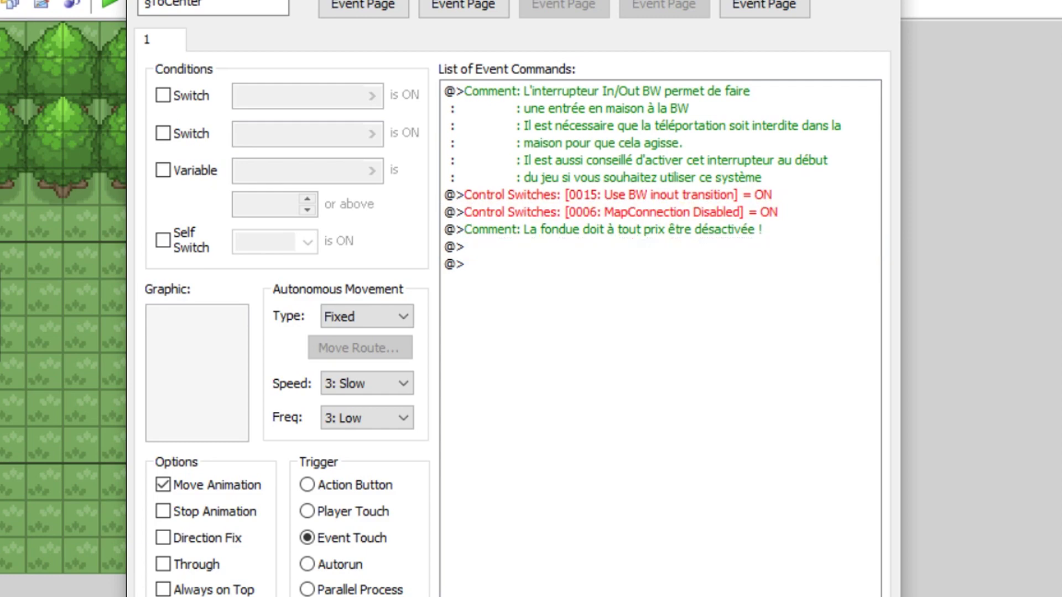
Look through the Centre Pokémon map and the maps nested under Village Péhaisse-de-Cas.
right_click(50, 533)
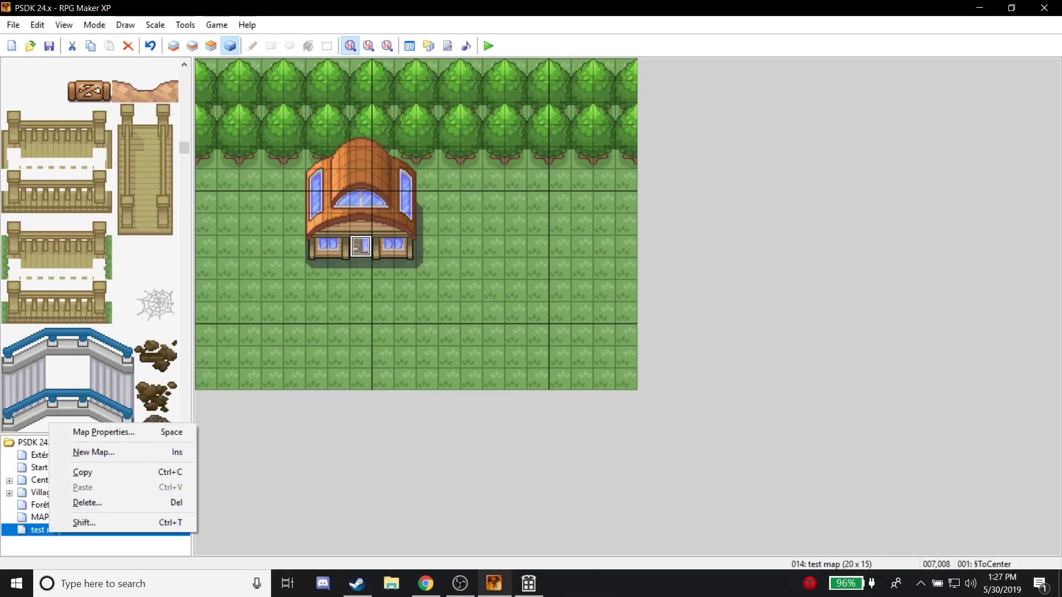
left_click(39, 480)
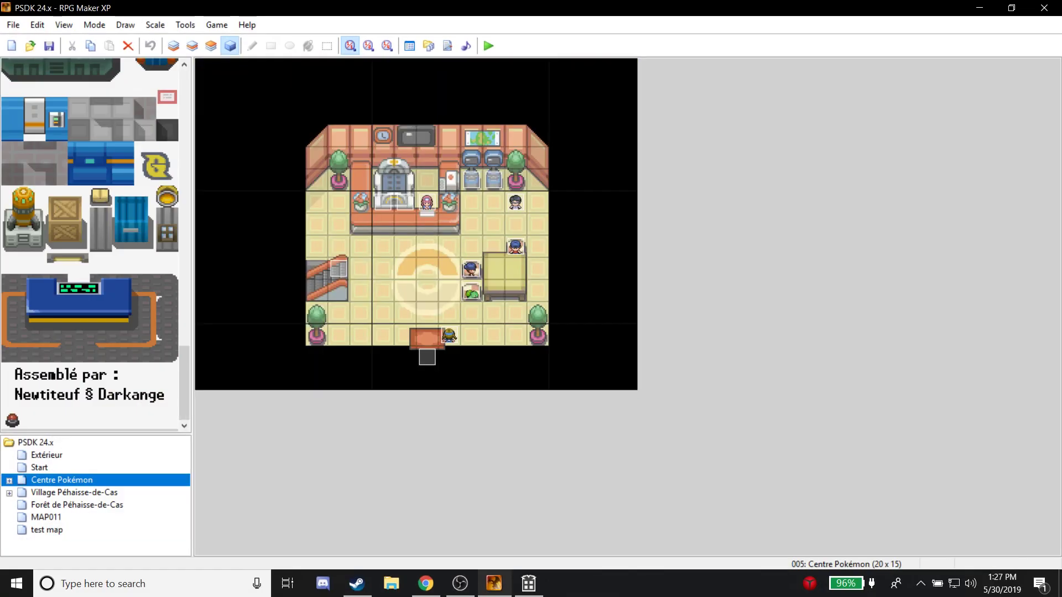
left_click(10, 494)
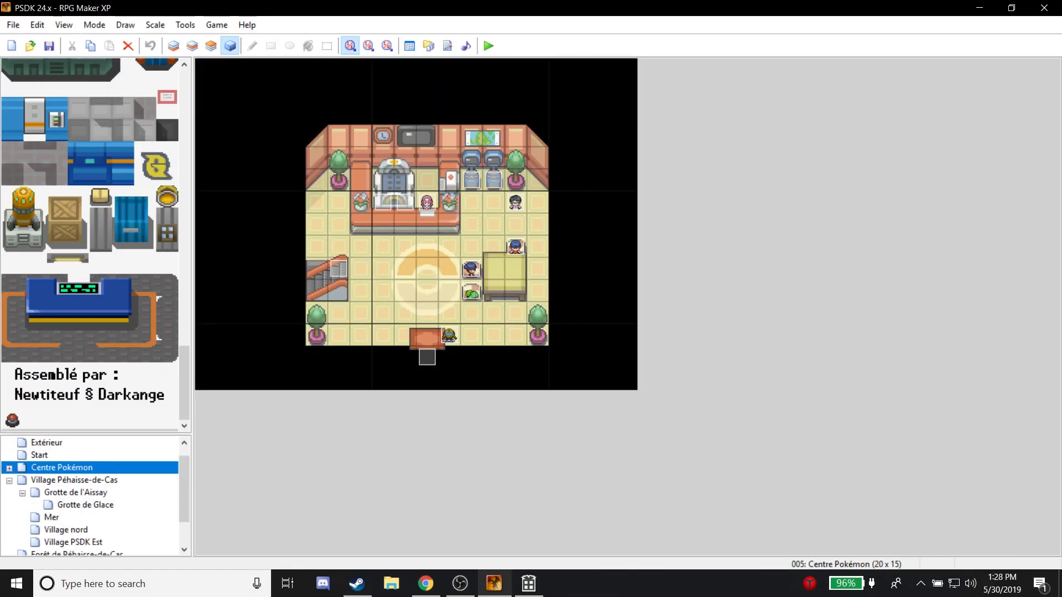
left_click(66, 530)
left_click(73, 543)
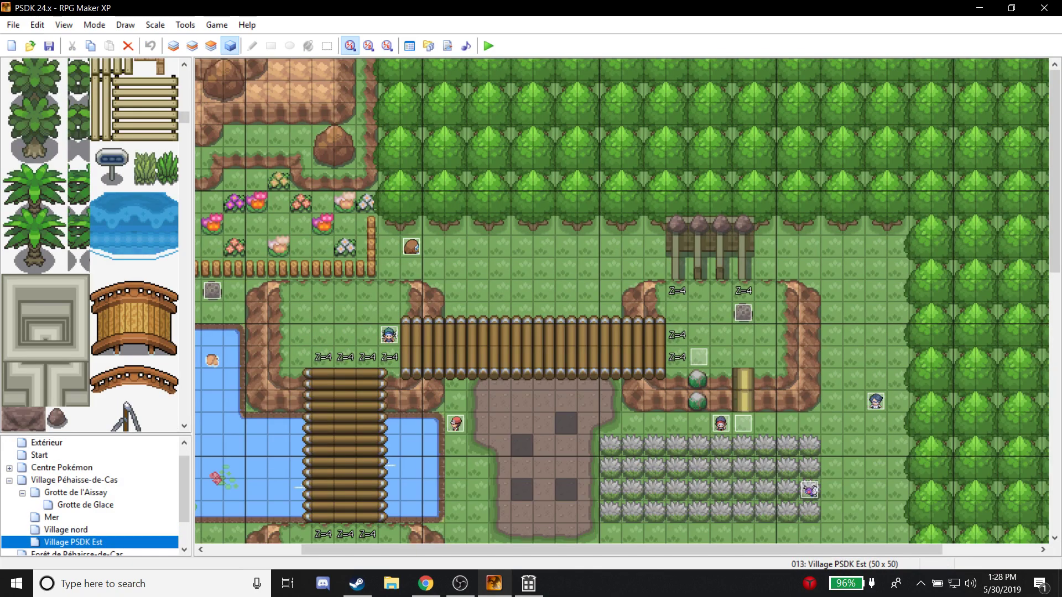
left_click(85, 505)
left_click(76, 492)
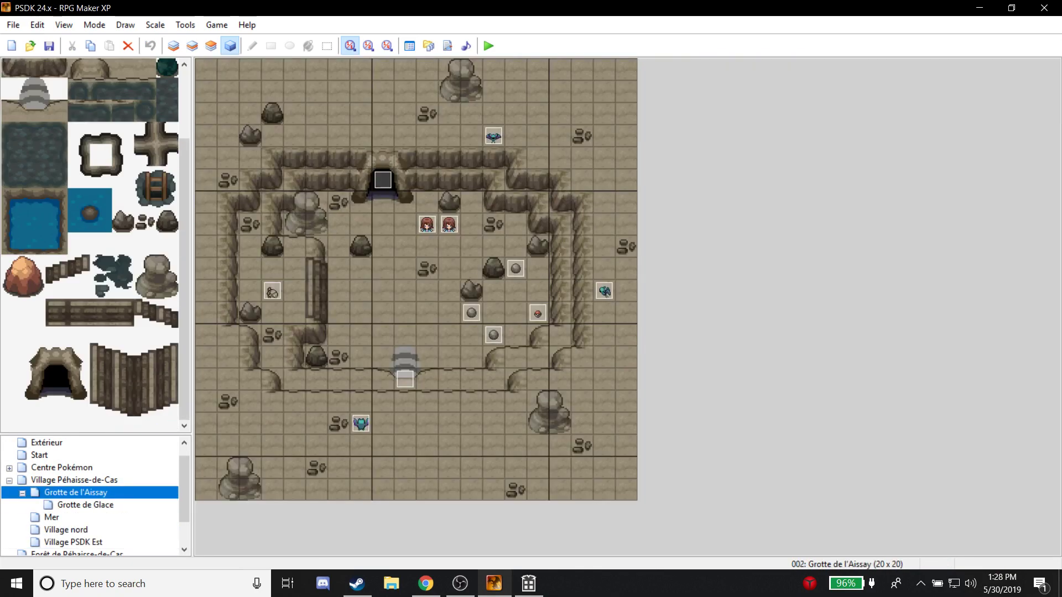
left_click(22, 493)
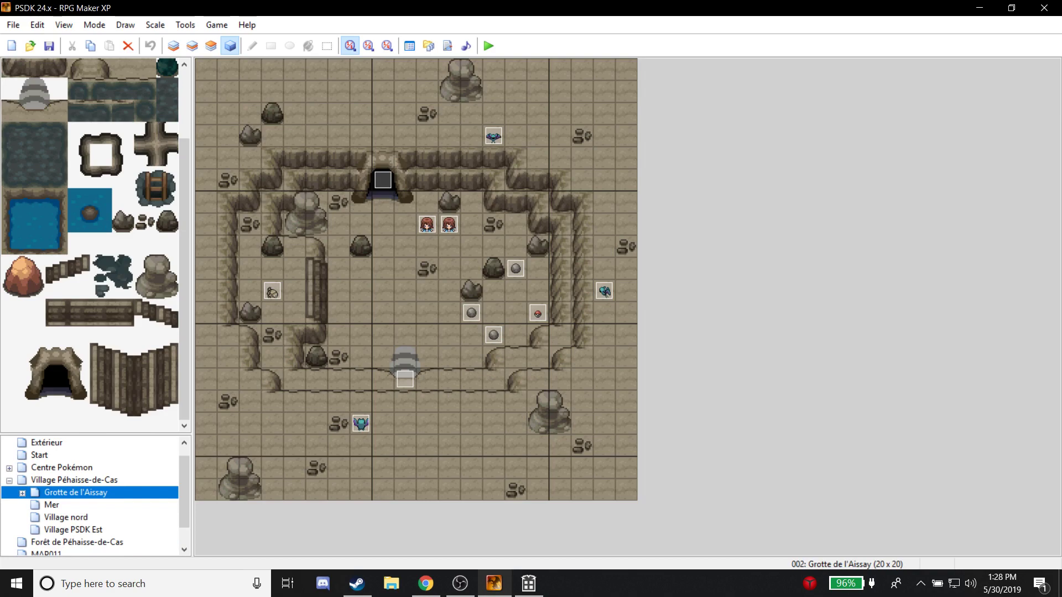
left_click(8, 481)
Create a new 20 x 15 map under test map using the 007: Intérieur 4G tileset.
right_click(36, 531)
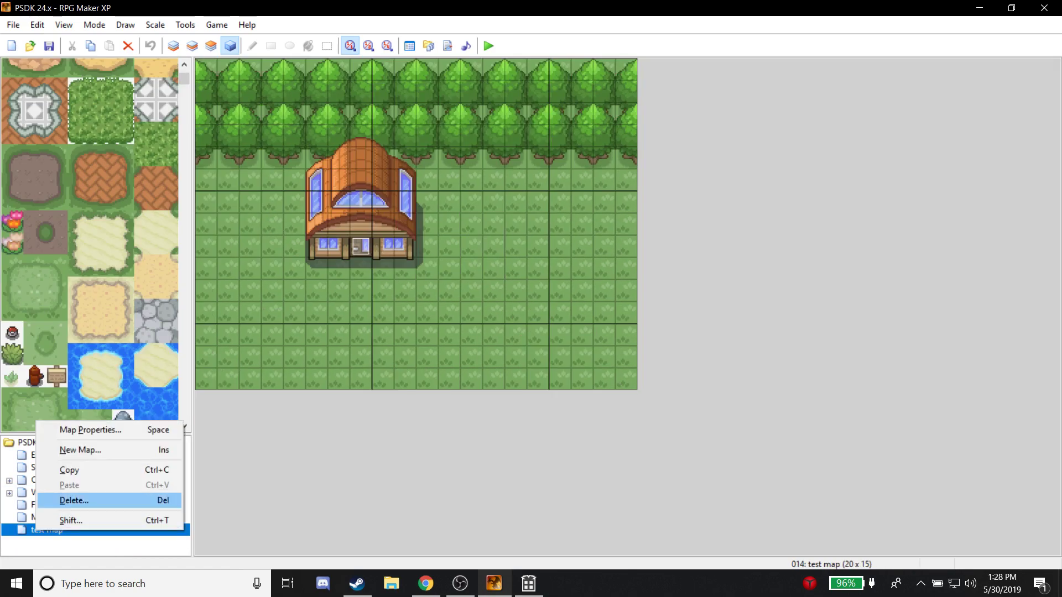
left_click(80, 450)
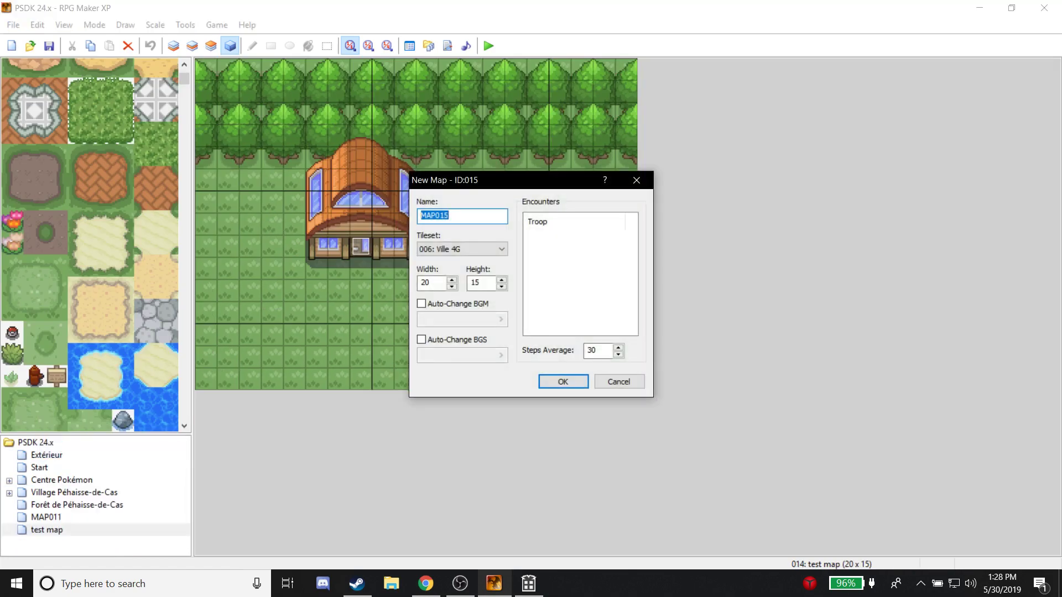
left_click(463, 250)
left_click(462, 320)
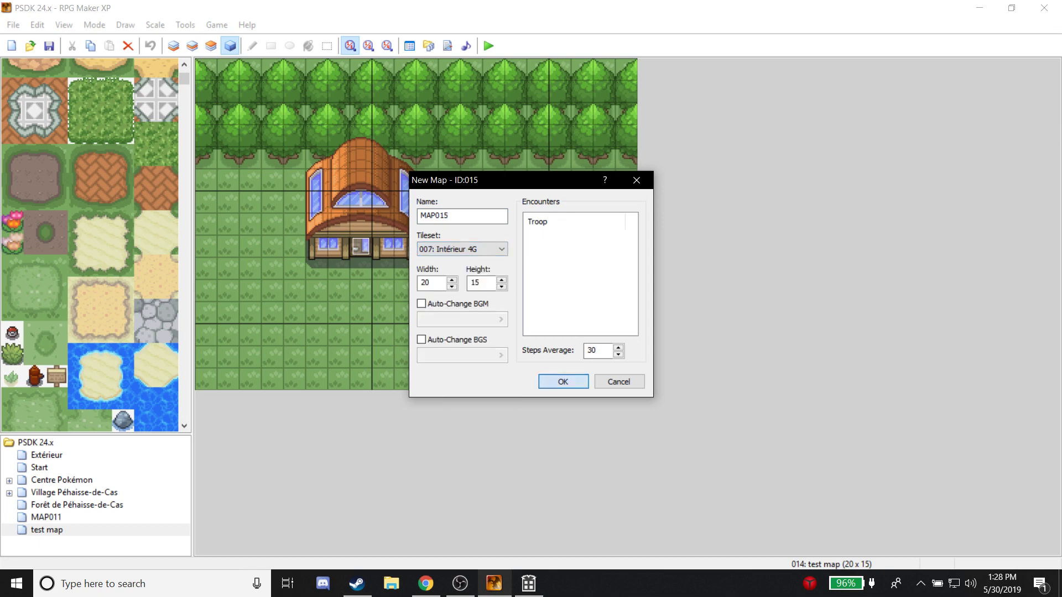
left_click(563, 382)
Rename the new map nested under test map as inside.
right_click(118, 542)
left_click(166, 440)
type("inside")
key("Return")
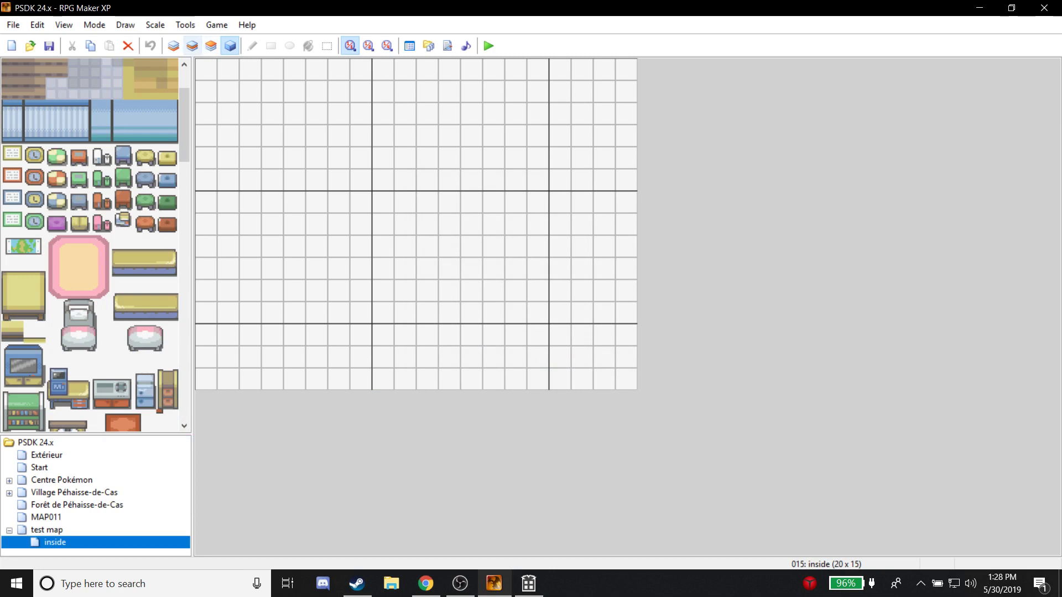
Draw a 12 by 8 tile rectangle of brown wood floor on layer 1 of the inside map.
left_click(175, 46)
scroll(94, 244, "down", 7)
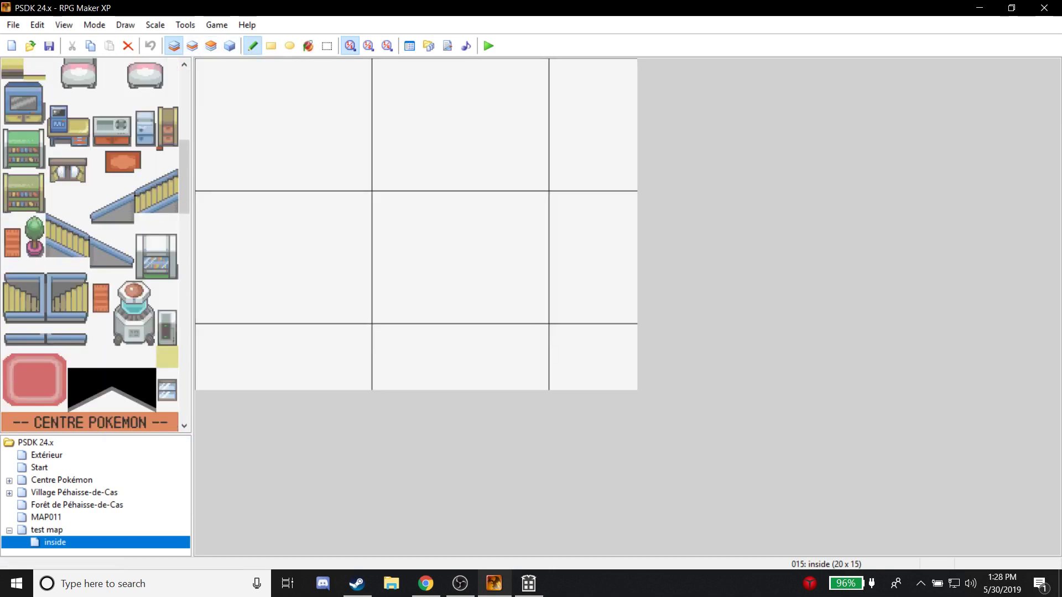
left_click(271, 46)
scroll(94, 243, "down", 6)
scroll(94, 243, "up", 12)
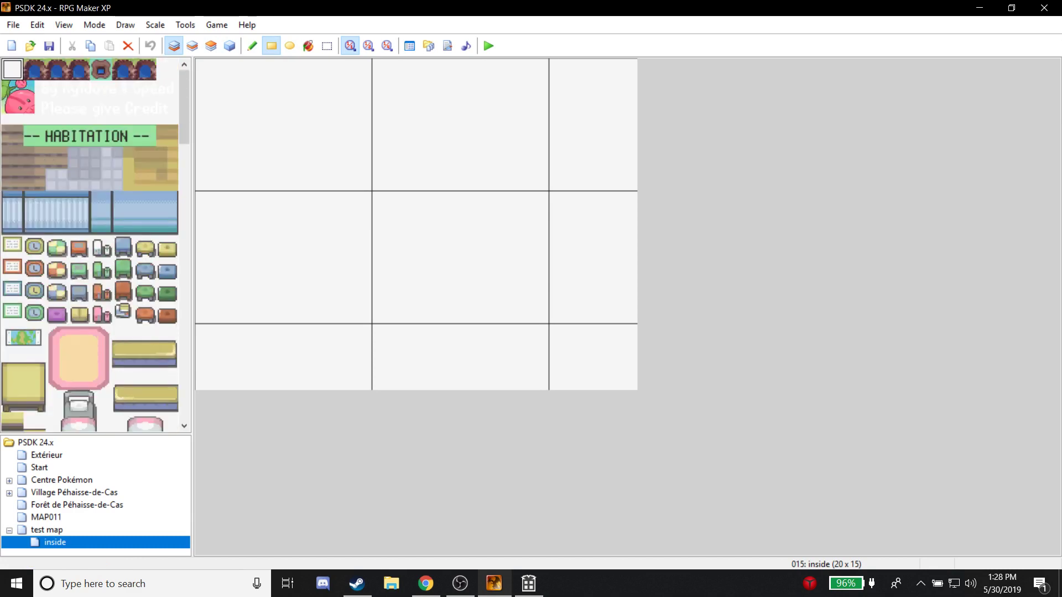
left_click(12, 157)
left_click_drag(294, 135, 538, 290)
Paint the left column and the top row of the wood floor with different wood edge tiles.
left_click(34, 157)
mouse_move(295, 135)
left_mouse_down()
mouse_move(310, 248)
mouse_move(297, 291)
left_mouse_up()
left_click(56, 158)
mouse_move(315, 135)
left_mouse_down()
mouse_move(539, 290)
mouse_move(538, 136)
left_mouse_up()
Repaint the floor's upper-left corner and the rest of its left column with the shaded wood tile.
left_click(12, 180)
left_click(34, 180)
left_click(13, 158)
left_click(294, 136)
left_click(34, 180)
left_click(57, 157)
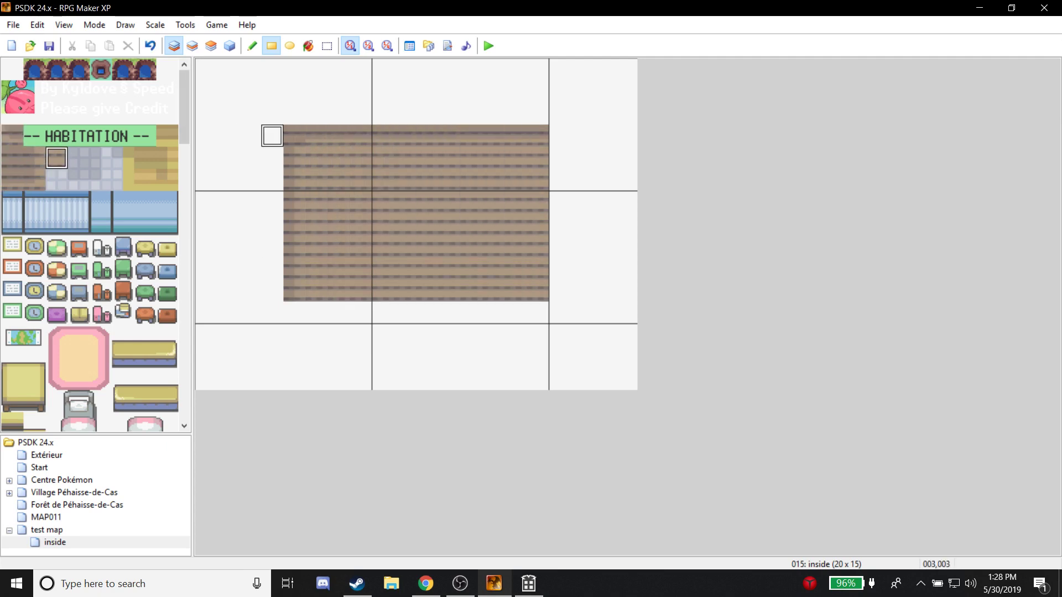
left_click(12, 157)
left_click_drag(294, 158, 295, 291)
Build a 12 by 2 tile blue striped wall on layer 2 along the upper edge of the wood floor.
scroll(90, 245, "down", 2)
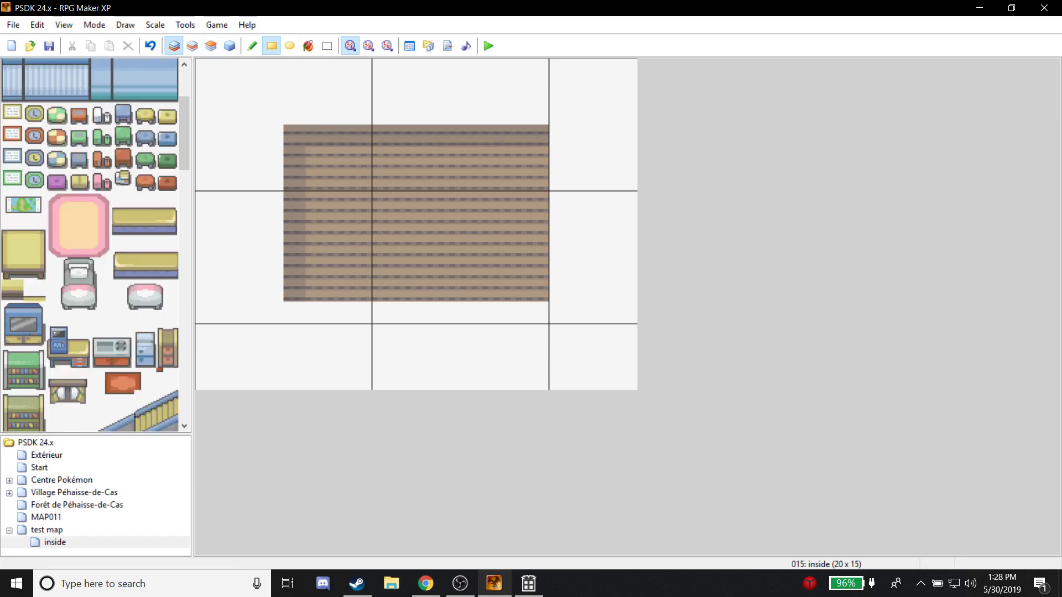
key("F6")
scroll(90, 245, "down", 19)
scroll(89, 245, "up", 20)
left_click_drag(35, 202, 78, 224)
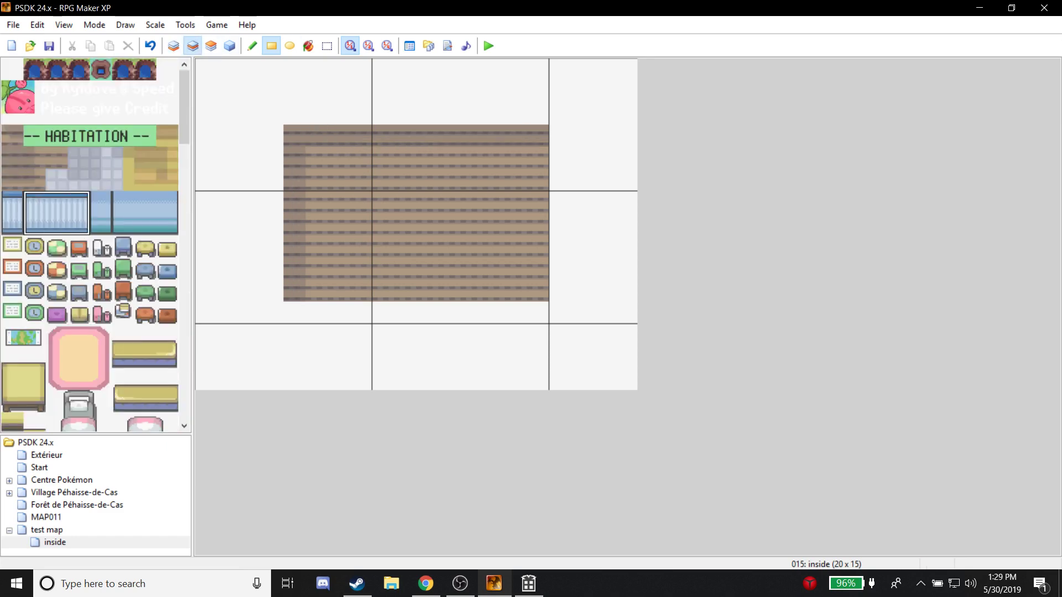
left_click_drag(295, 91, 338, 114)
right_click(339, 113)
left_click(538, 114)
left_click_drag(537, 114, 339, 91)
Fill the empty area around the room on layer 1 of the inside map with the solid black tile.
scroll(90, 245, "down", 5)
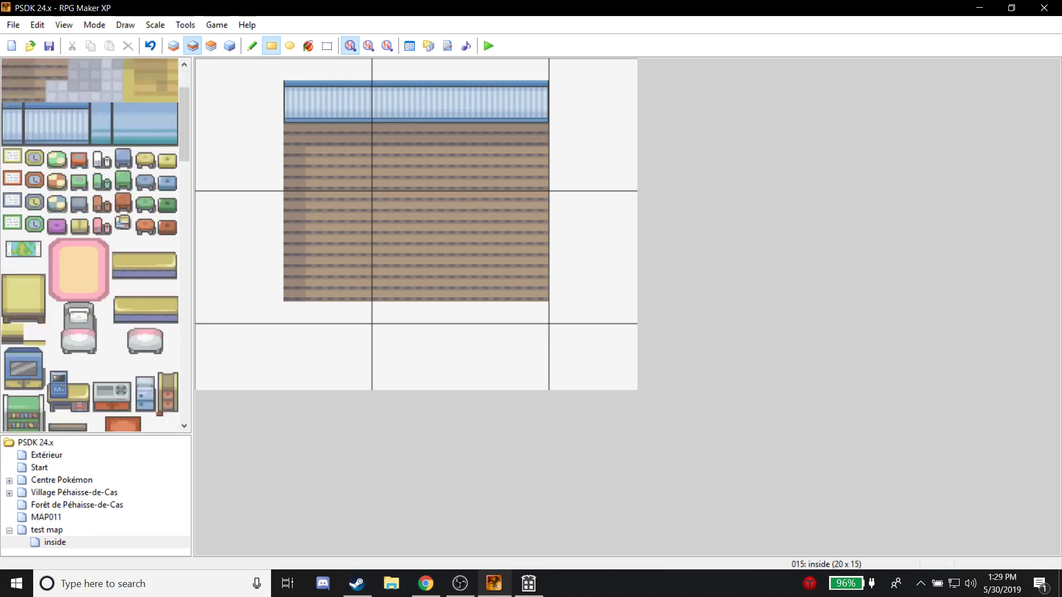
right_click_drag(273, 91, 206, 224)
scroll(89, 245, "up", 3)
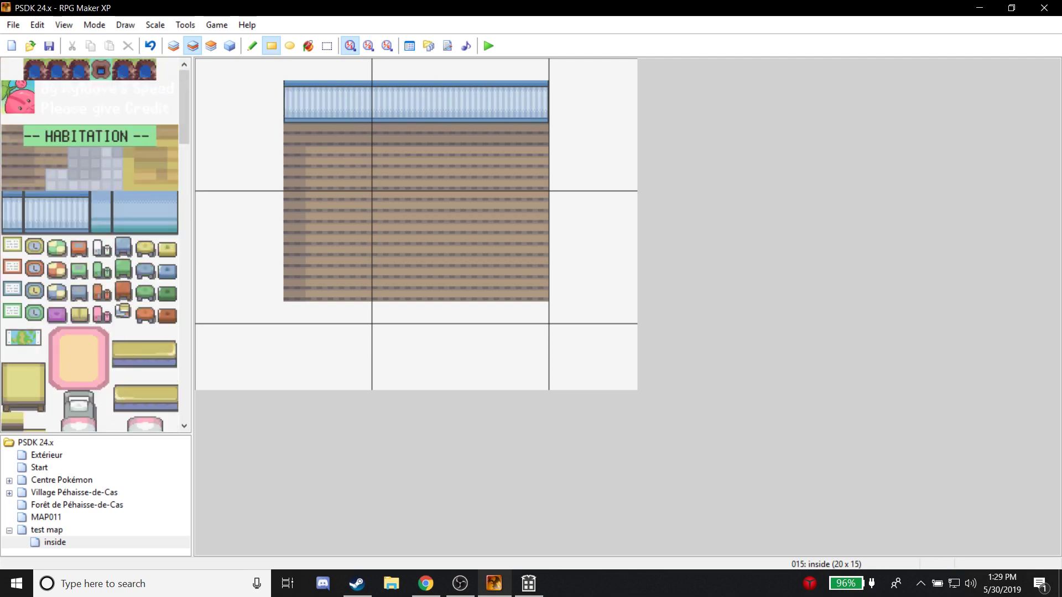
scroll(90, 245, "down", 7)
scroll(89, 245, "up", 3)
left_click(12, 313)
left_click(230, 46)
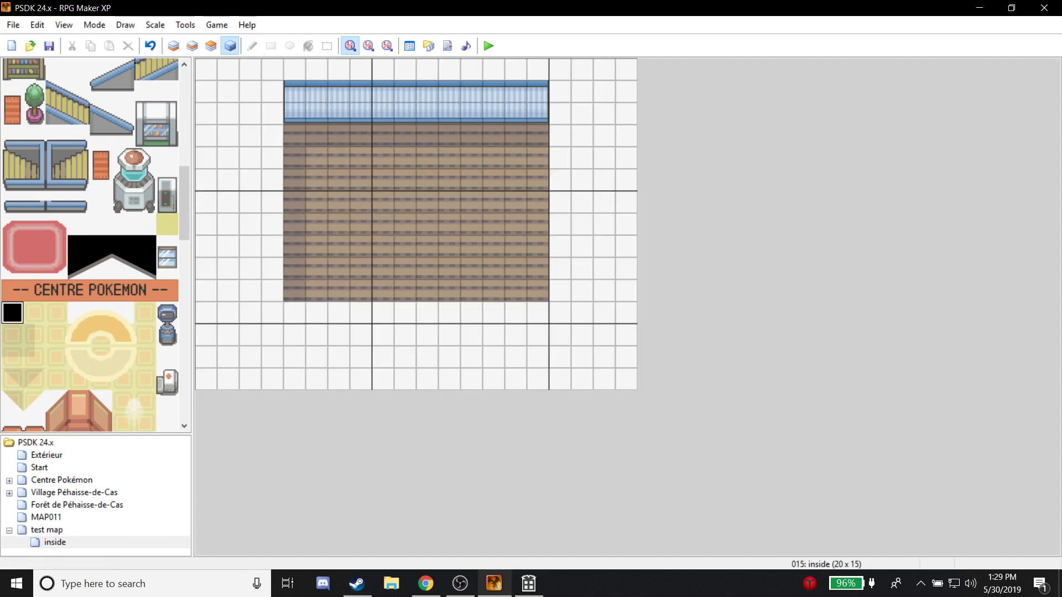
left_click(173, 45)
left_click(309, 46)
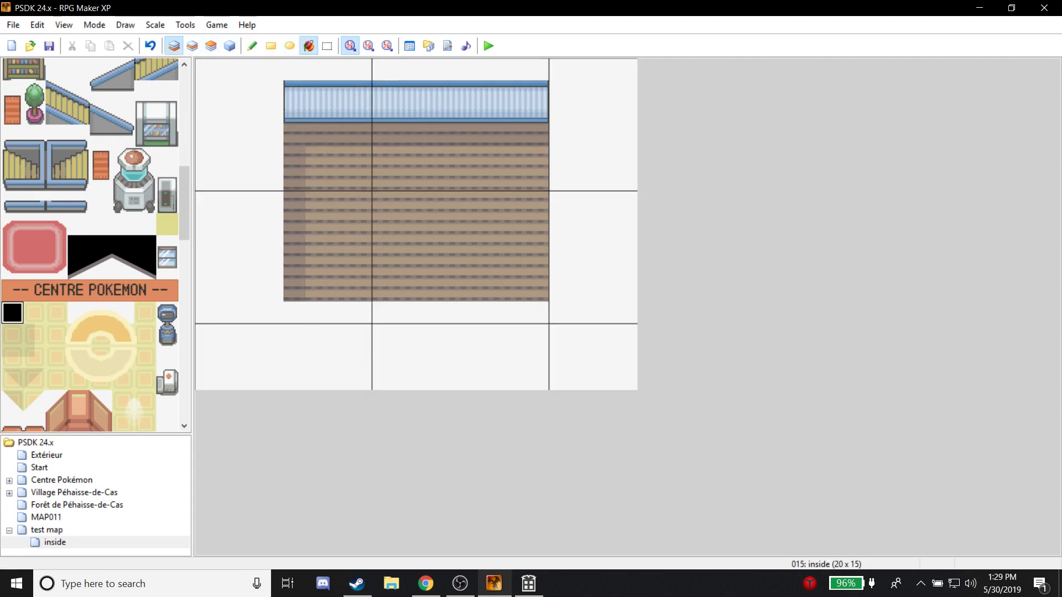
left_click(251, 180)
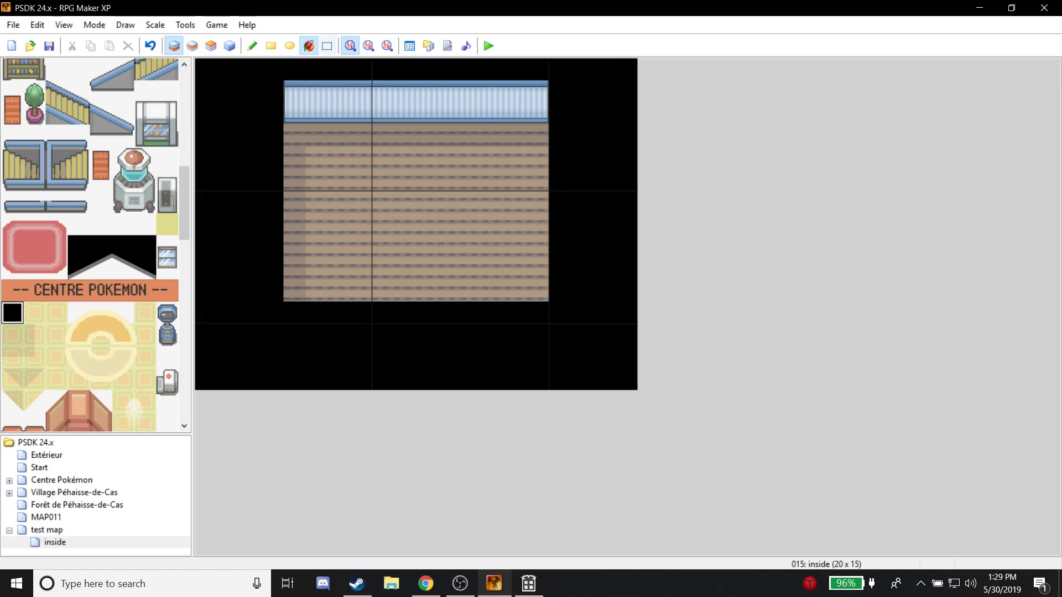
left_click(211, 46)
scroll(94, 221, "up", 3)
left_click(156, 191)
left_click(515, 136)
key("ctrl+z")
Build the yellow and blue staircase in the floor's upper-right corner, its upper part on layer 2 and its lower part on layer 3.
left_click(252, 46)
left_click(514, 136)
left_click(111, 213)
key("ctrl+z")
left_click_drag(145, 180, 167, 202)
left_click(192, 46)
left_click(515, 135)
left_click_drag(101, 202, 122, 224)
left_click(211, 46)
left_click(515, 158)
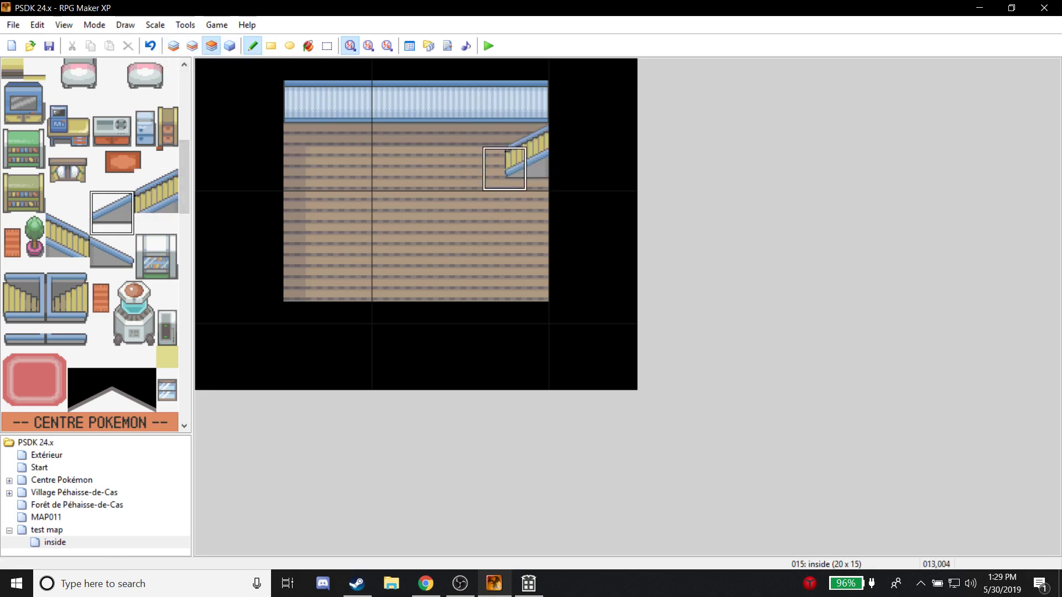
Place the orange doormat on layer 3 at the middle of the floor's lower edge.
scroll(94, 244, "down", 15)
scroll(94, 243, "up", 12)
scroll(94, 243, "down", 12)
scroll(94, 244, "up", 12)
scroll(94, 244, "down", 1)
left_click_drag(100, 203, 123, 202)
left_click(145, 224)
left_click(167, 202)
left_click_drag(123, 202, 101, 224)
left_click(383, 290)
left_click(144, 202)
left_click(427, 291)
left_click(167, 203)
left_click(405, 313)
key("ctrl+z")
left_click(428, 313)
right_click_drag(427, 313, 383, 291)
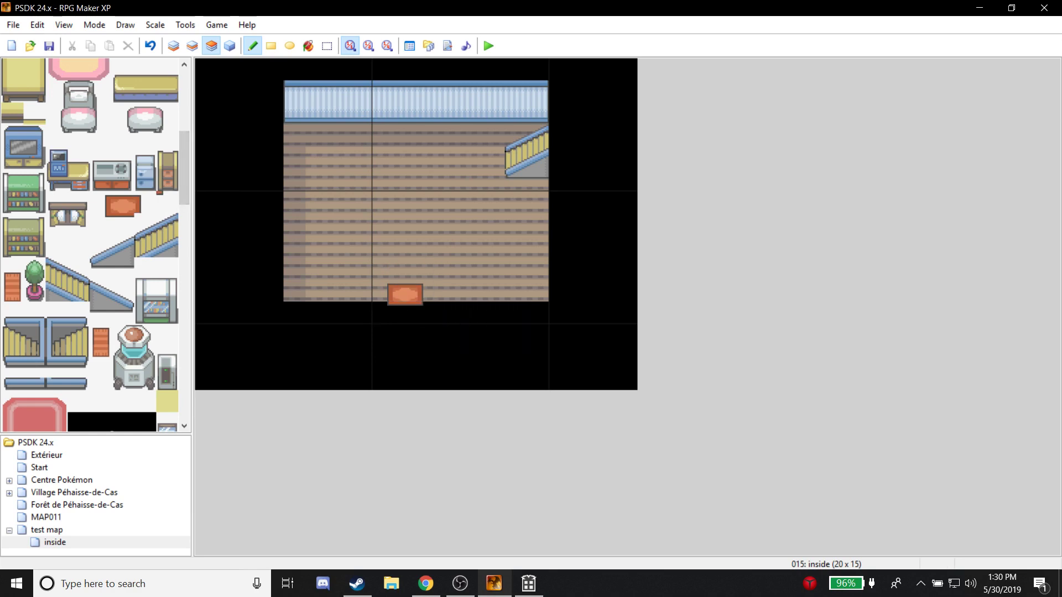
Place the yellow table on layer 2 near the left side of the room.
scroll(94, 243, "down", 1)
scroll(94, 243, "up", 5)
scroll(94, 244, "down", 2)
left_click_drag(34, 180, 12, 136)
left_click(193, 46)
left_click(317, 180)
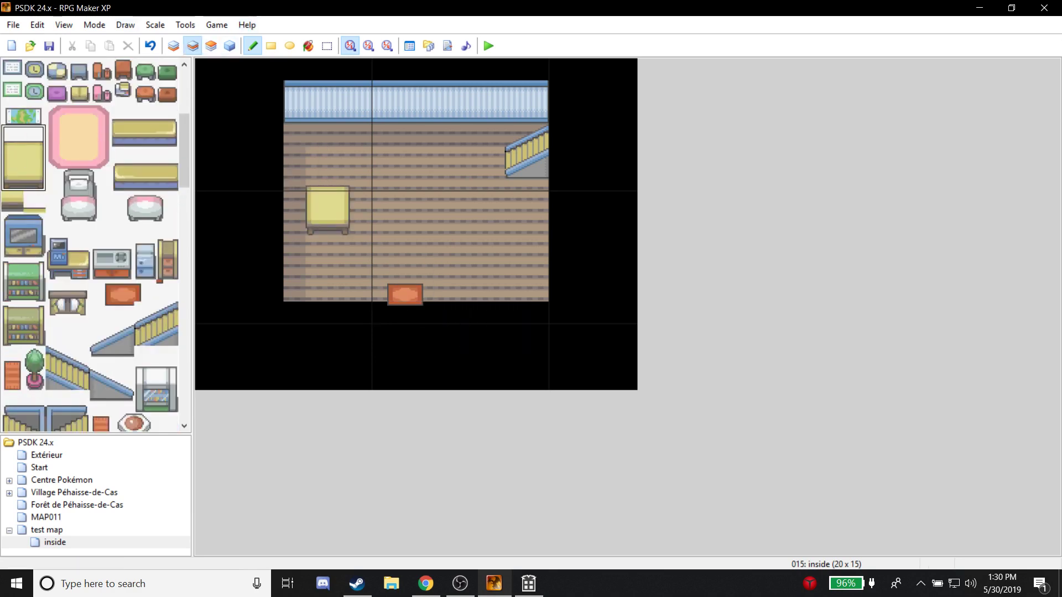
Place four yellow stools around the table, two on its left side and two on its right.
scroll(145, 246, "down", 10)
scroll(145, 246, "up", 14)
left_click(145, 246)
left_click(360, 201)
left_click(294, 224)
left_click(294, 202)
left_click(360, 224)
Place the tall light-blue cabinet on layer 3 against the wall near the room's upper-left corner.
scroll(94, 243, "down", 5)
left_click_drag(145, 113, 145, 136)
key("F7")
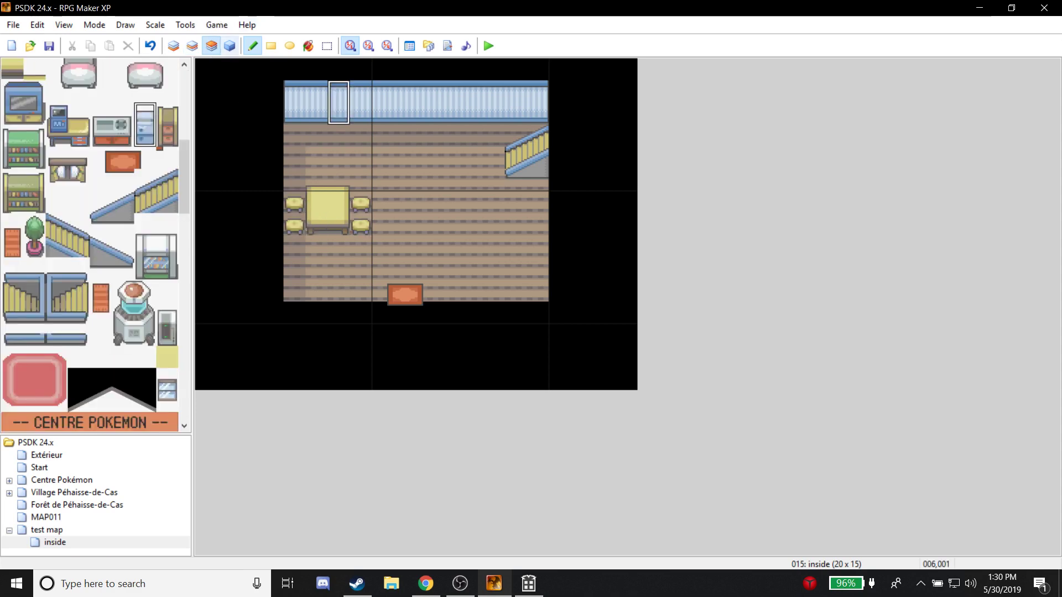
left_click(316, 113)
Place the blue television on layer 3 directly right of the cabinet against the wall.
scroll(94, 243, "up", 4)
left_click_drag(12, 268, 34, 291)
left_click(339, 136)
key("ctrl+z")
left_click(338, 114)
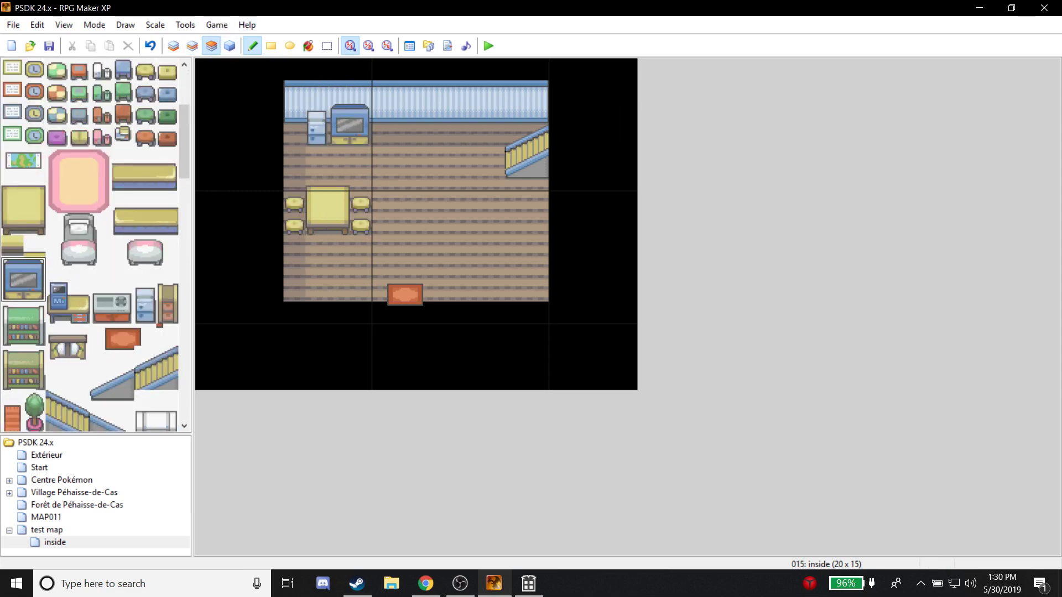
scroll(94, 243, "down", 5)
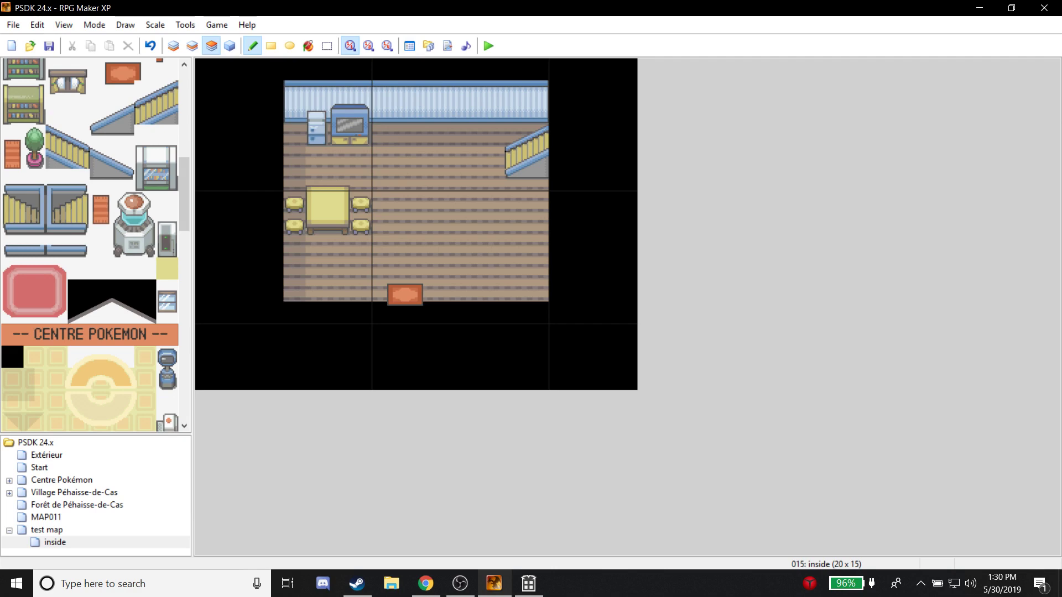
Change the house door event's Transfer Player destination on the test map to the inside map at (009,010) with no fade.
left_click(47, 530)
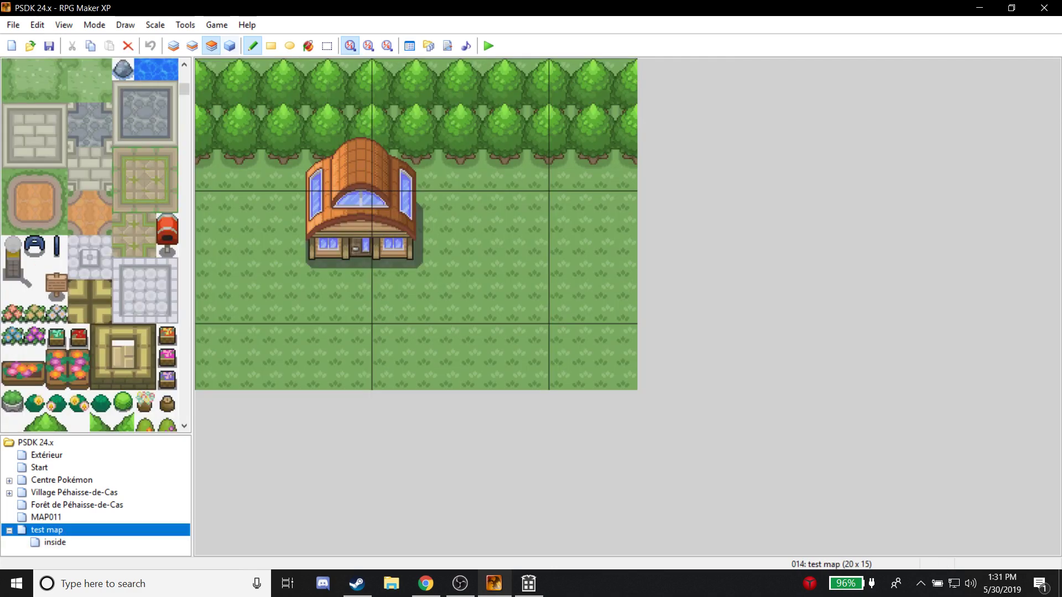
left_click(230, 46)
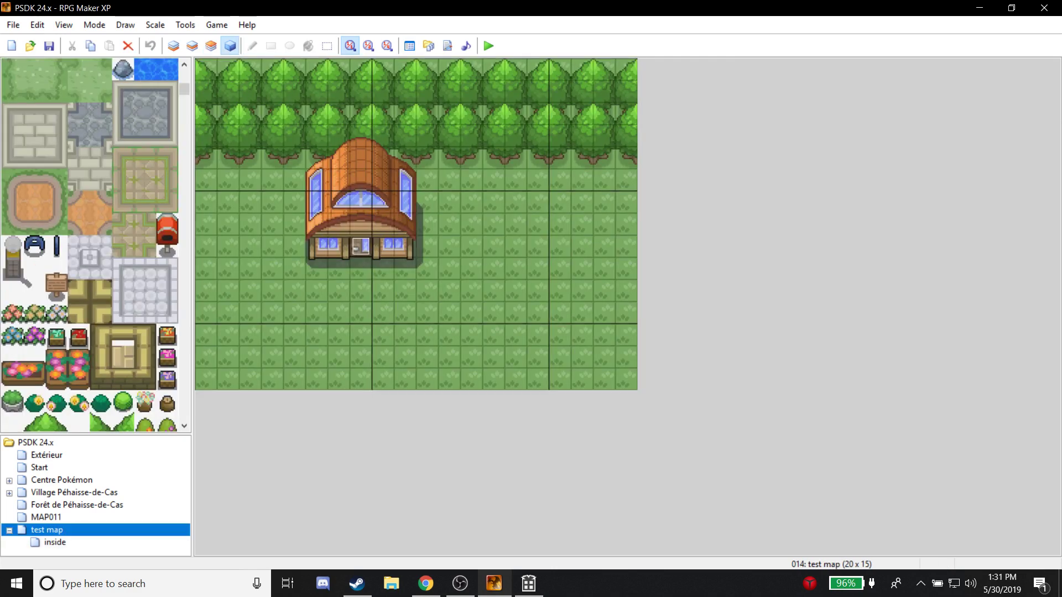
left_click(55, 543)
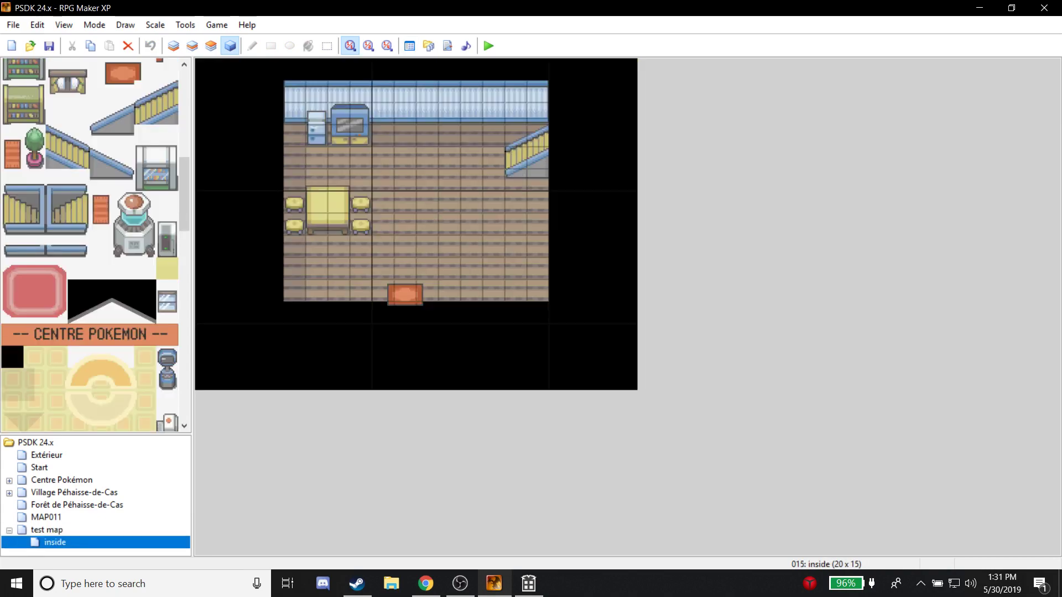
left_click(47, 530)
double_click(360, 246)
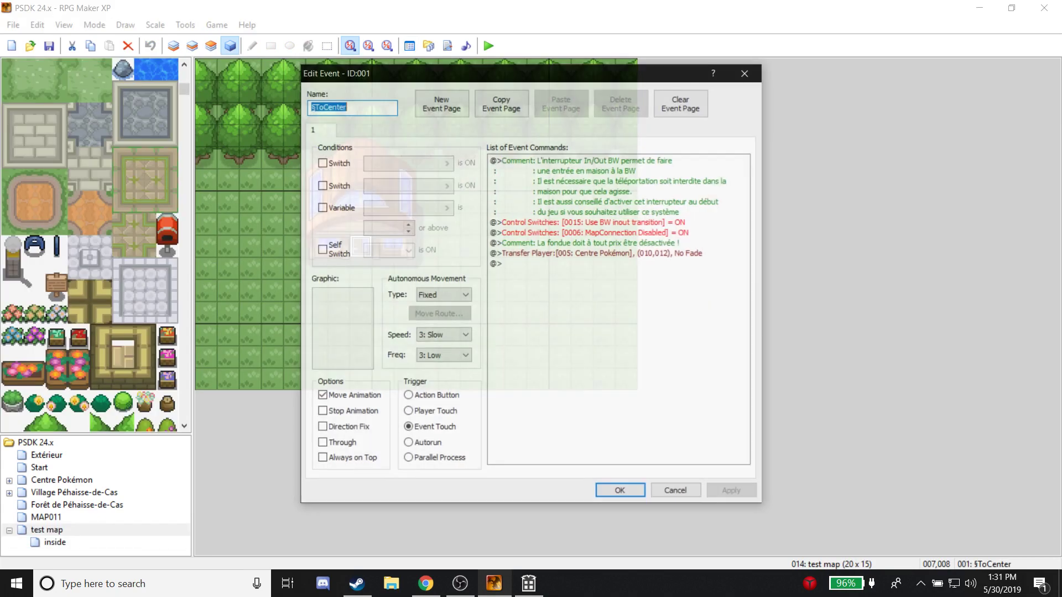
right_click(652, 254)
left_click(686, 275)
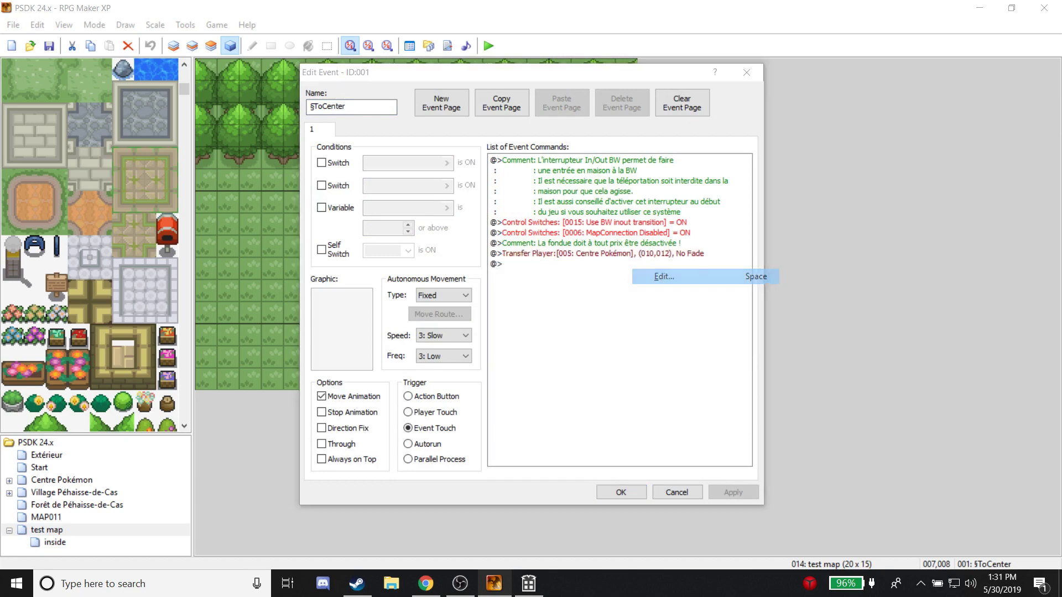
left_click(686, 259)
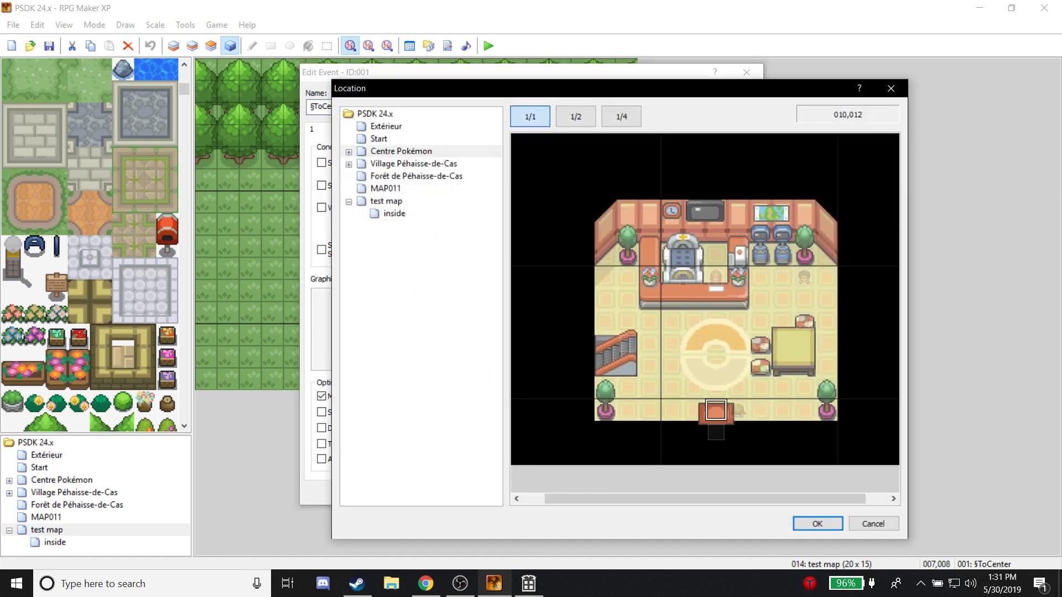
double_click(693, 366)
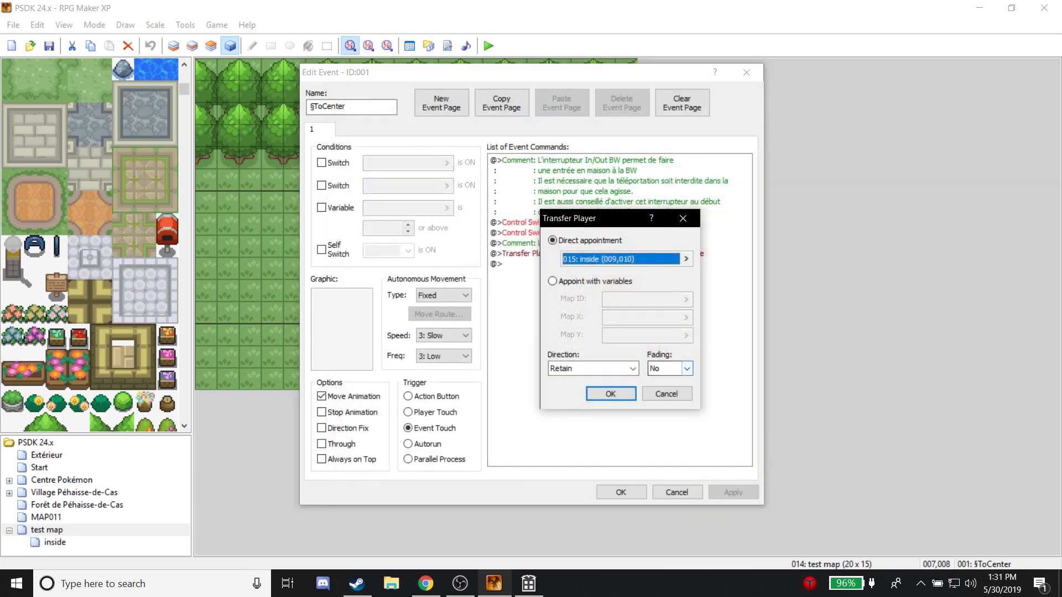
left_click(610, 394)
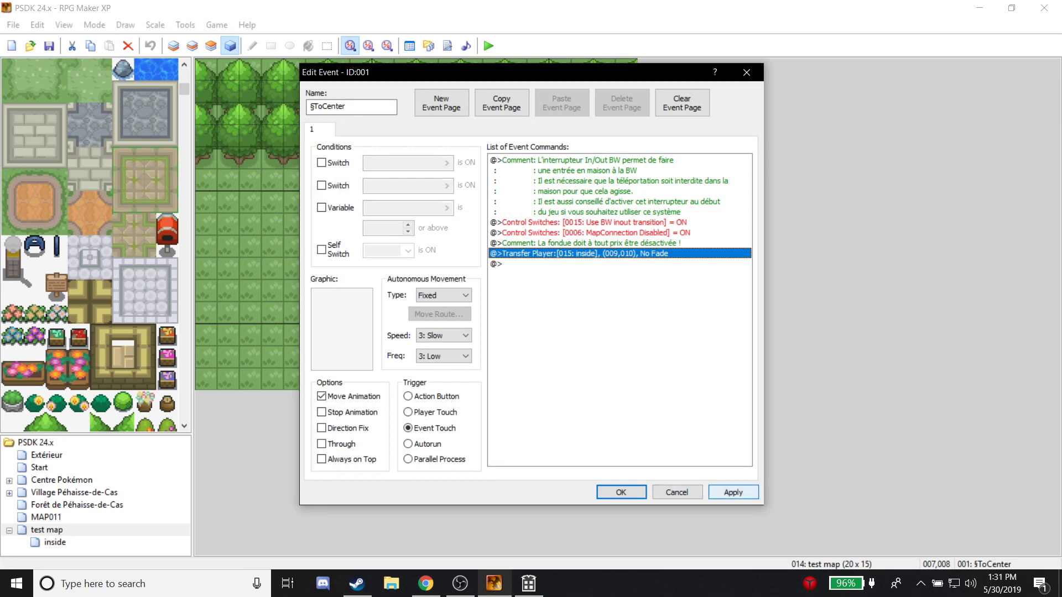
left_click(733, 492)
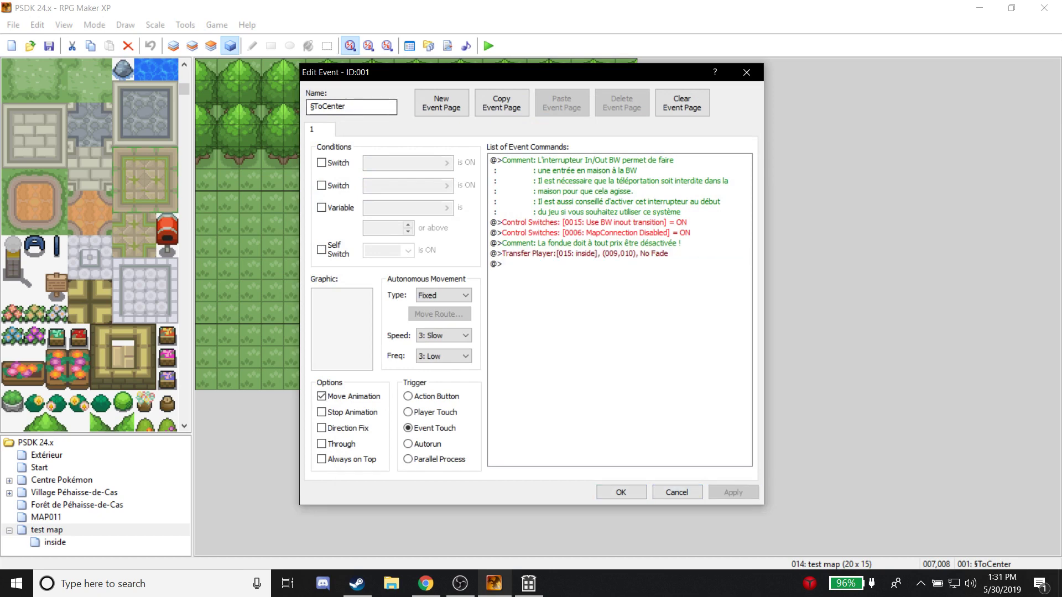
Rename the house door event as §ToInside and save the event.
left_click_drag(312, 106, 309, 106)
left_click_drag(433, 72, 609, 69)
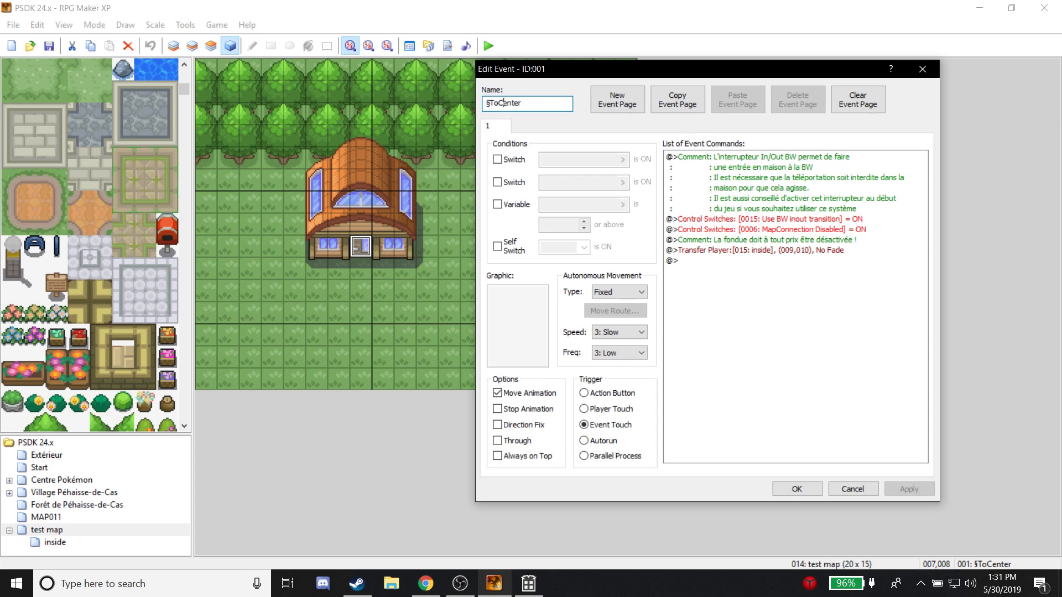
right_click(496, 102)
left_click(498, 102)
left_click_drag(498, 103, 522, 103)
type("Inside")
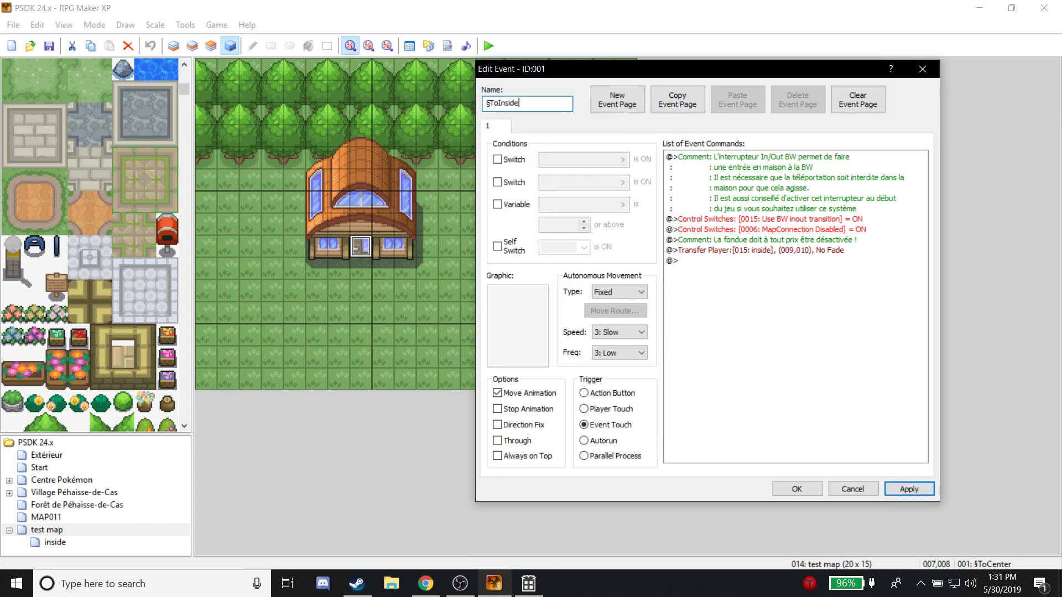
left_click(909, 489)
left_click(798, 489)
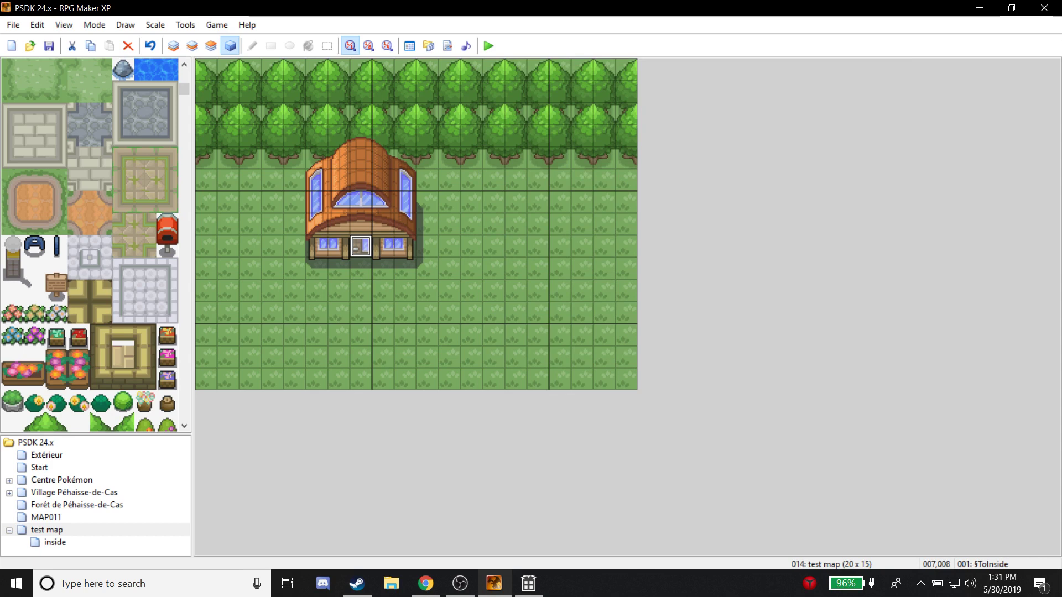
Copy the §ToExtérieur exit event from the Centre Pokémon map to tile (009,011) below the doormat on the inside map.
left_click(55, 542)
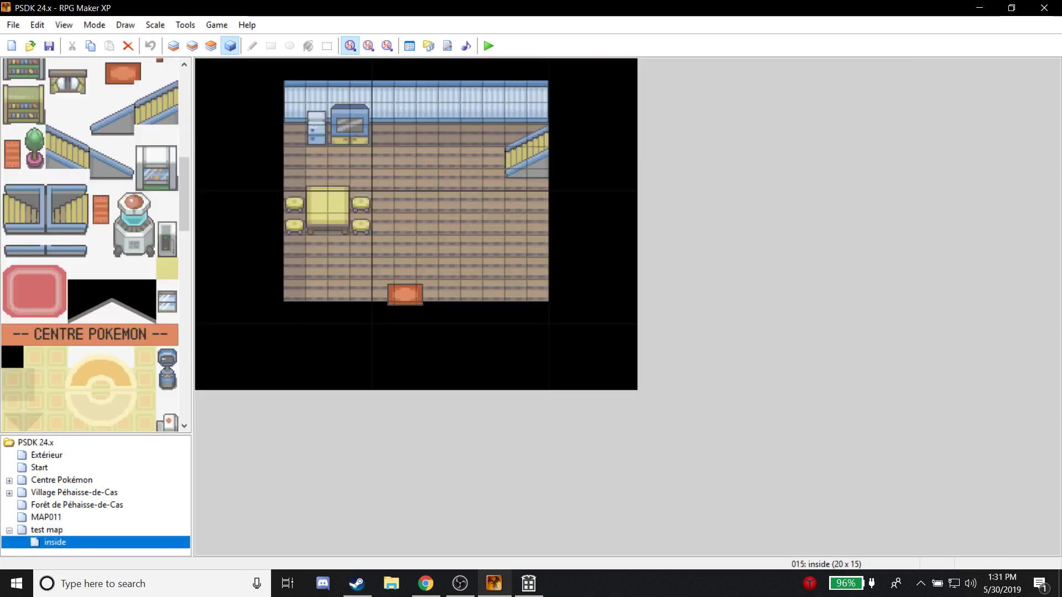
left_click(62, 480)
left_click(427, 357)
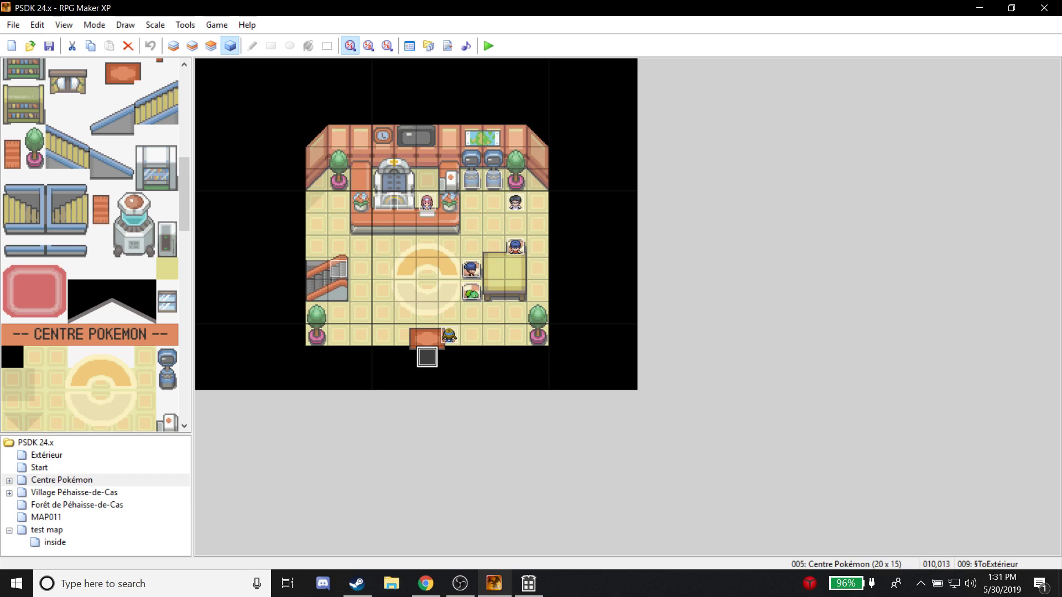
left_click(54, 543)
left_click(405, 313)
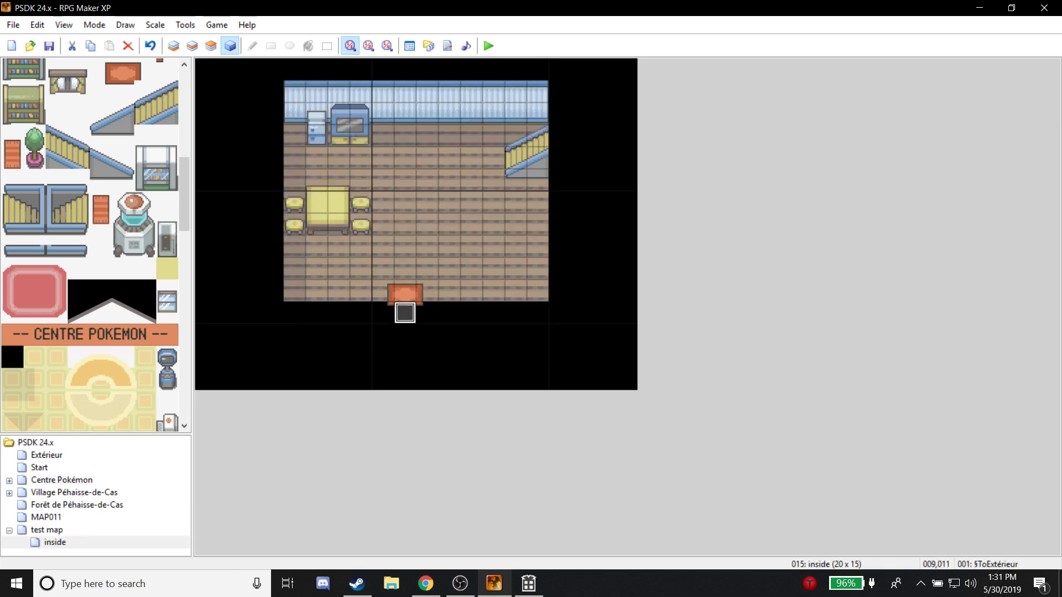
Change the inside map's exit event to transfer the player to the test map at (007,009), and save the event.
double_click(405, 312)
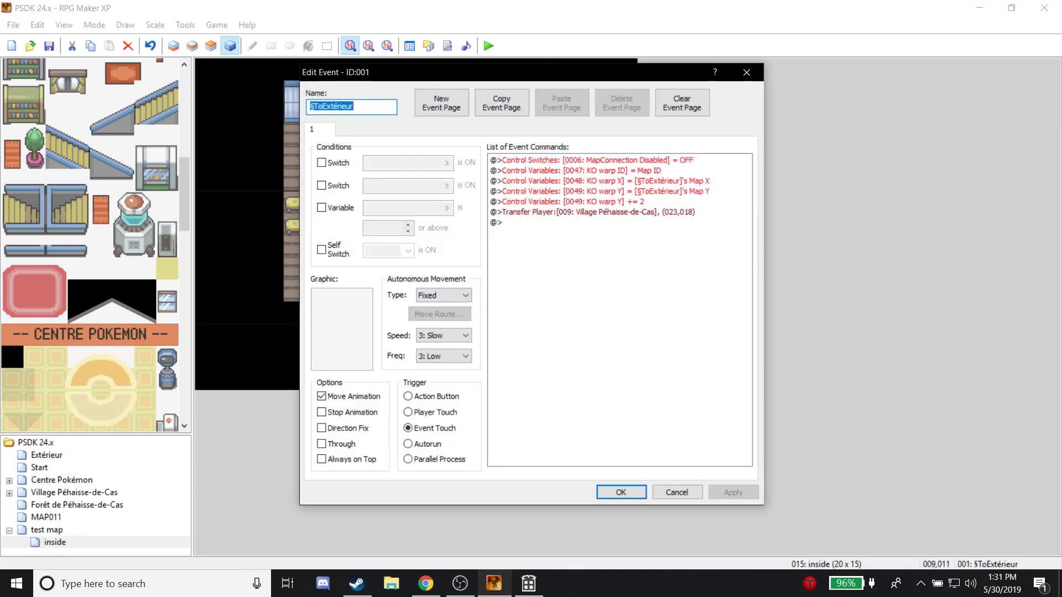
left_click(592, 160)
left_click_drag(442, 72, 591, 56)
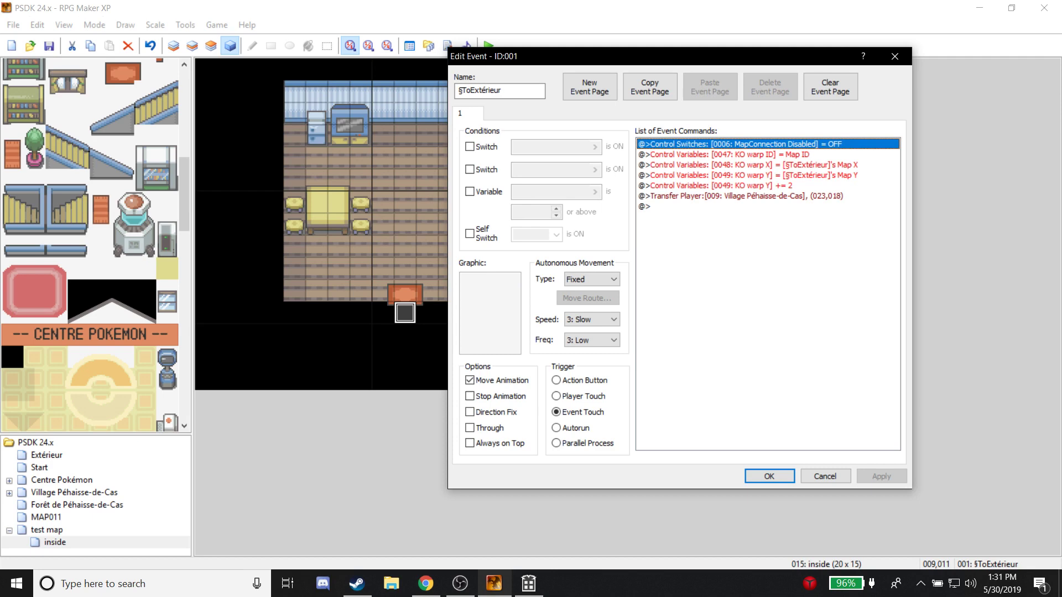
right_click(777, 196)
left_click(799, 220)
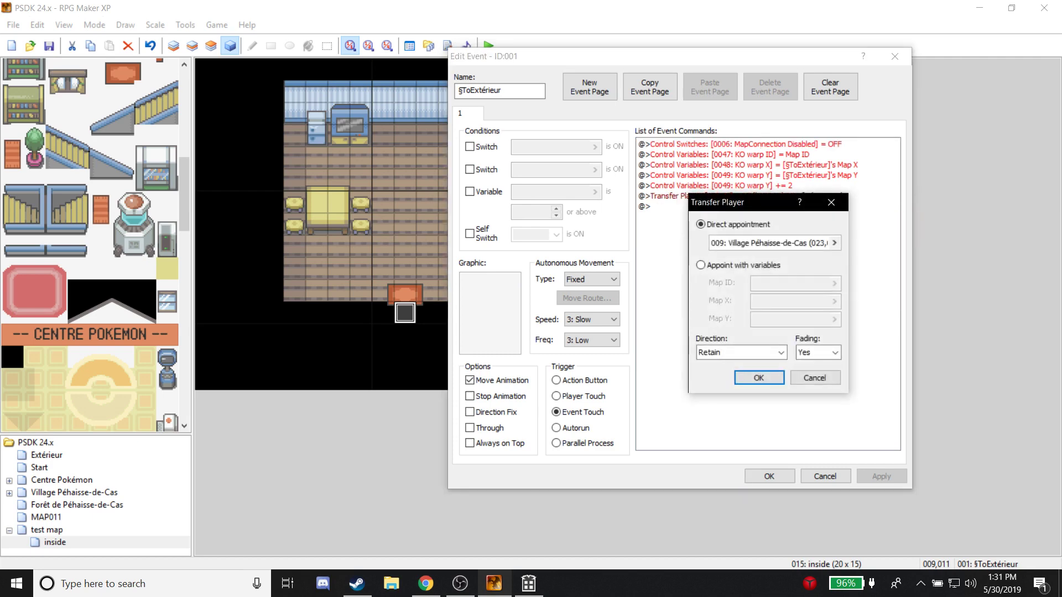
left_click(834, 243)
left_click(535, 185)
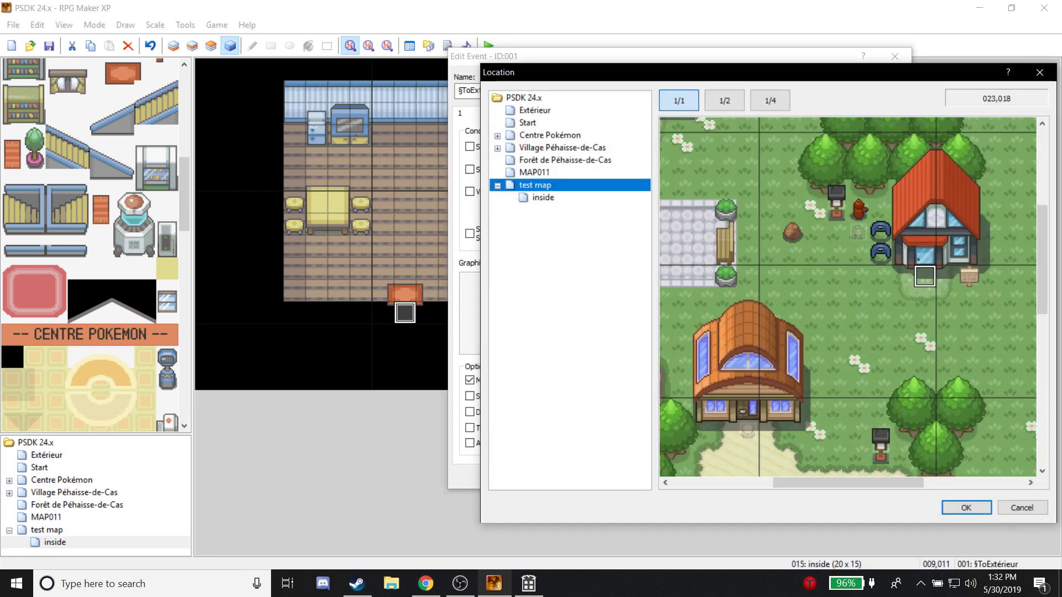
double_click(798, 327)
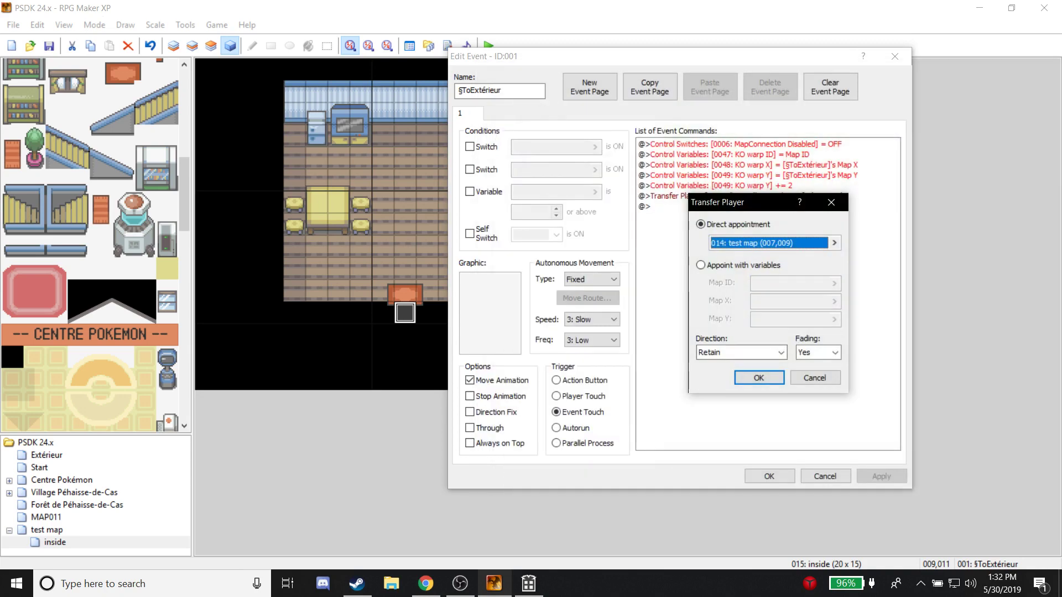
left_click(759, 378)
left_click(882, 476)
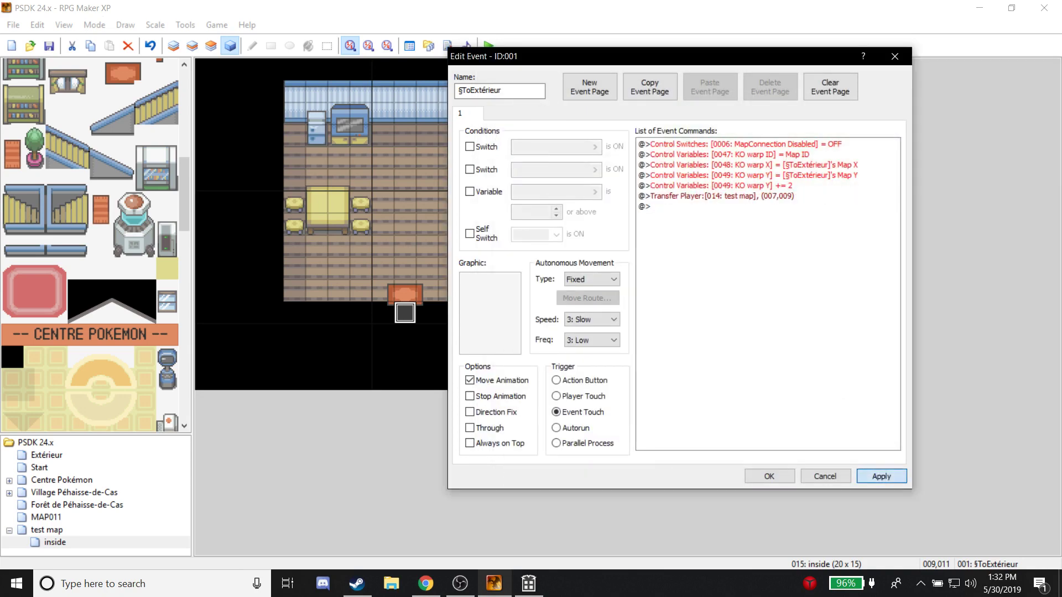
left_click(769, 477)
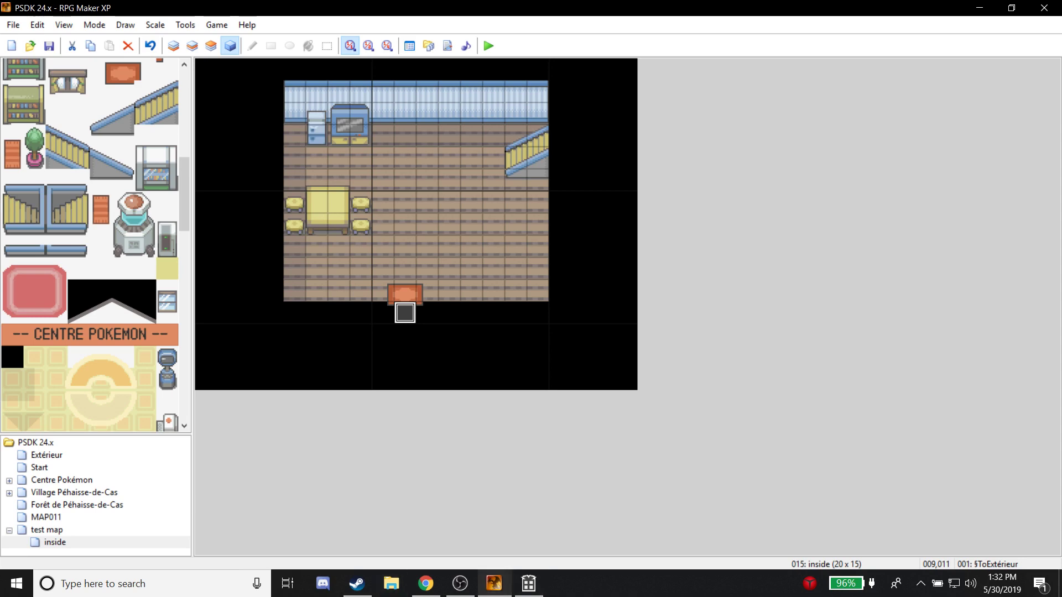
Check the inside map's ID in its map properties.
right_click(78, 543)
left_click(132, 444)
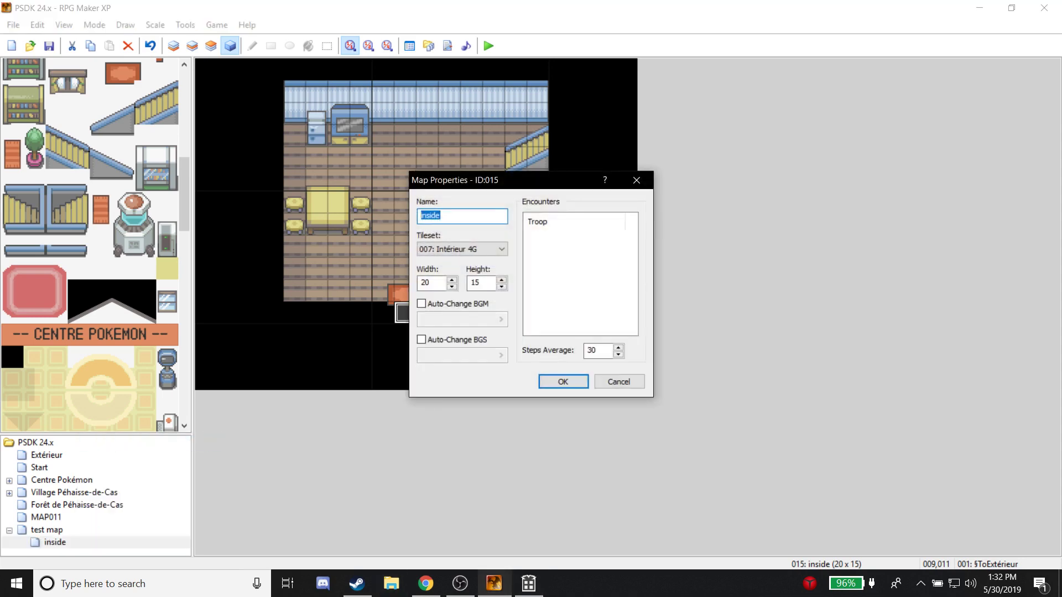
left_click(637, 180)
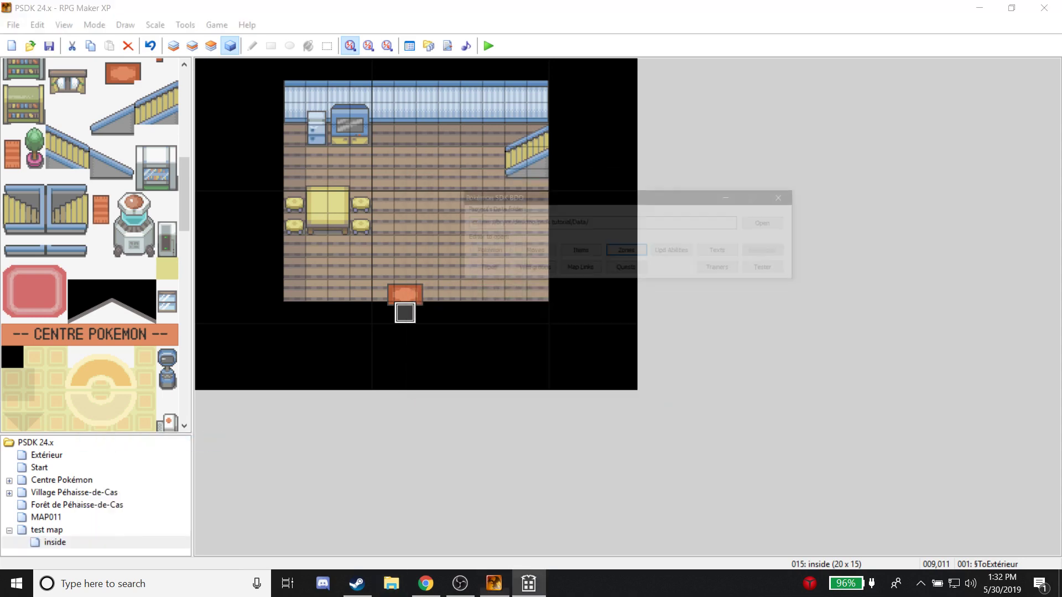
Switch to the Pokémon SDK zone editor and add zone 010 with map ID 15, Teleport/Fly/Dig disabled and Fly not allowed.
left_click(529, 584)
left_click(651, 171)
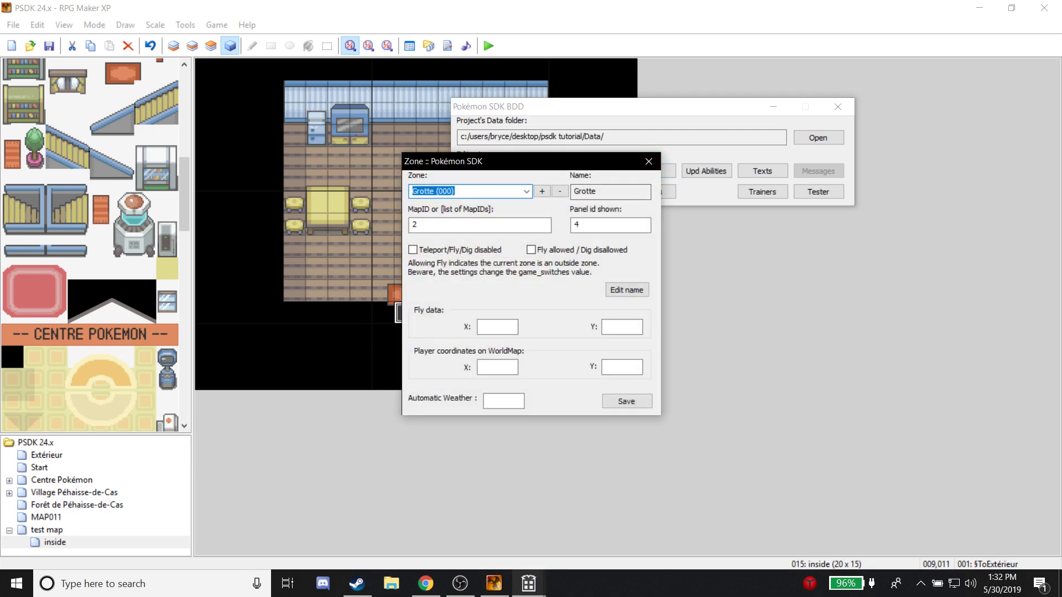
left_click(526, 192)
left_click(475, 285)
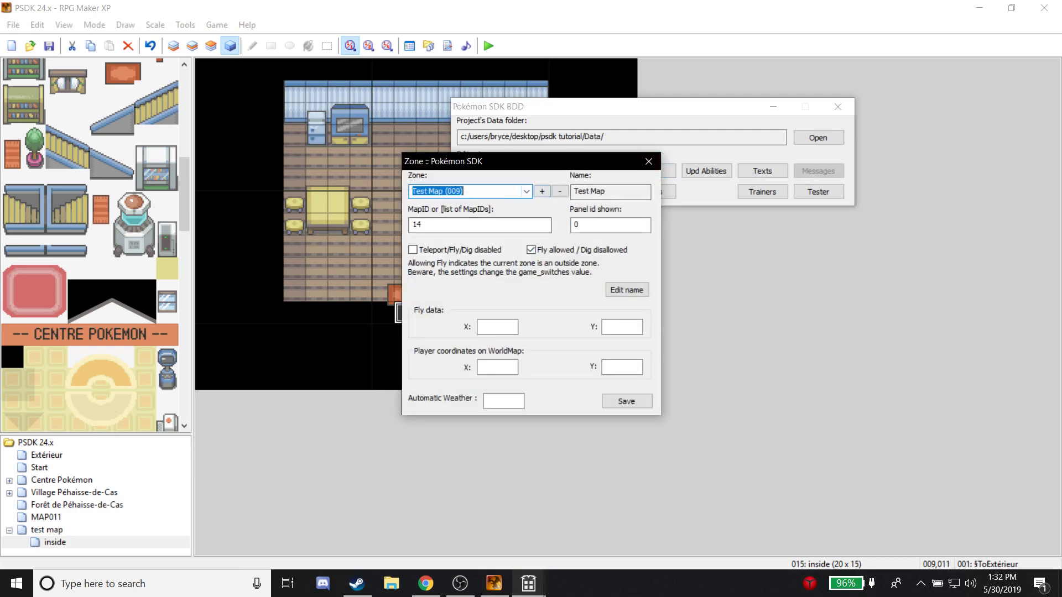
left_click(542, 191)
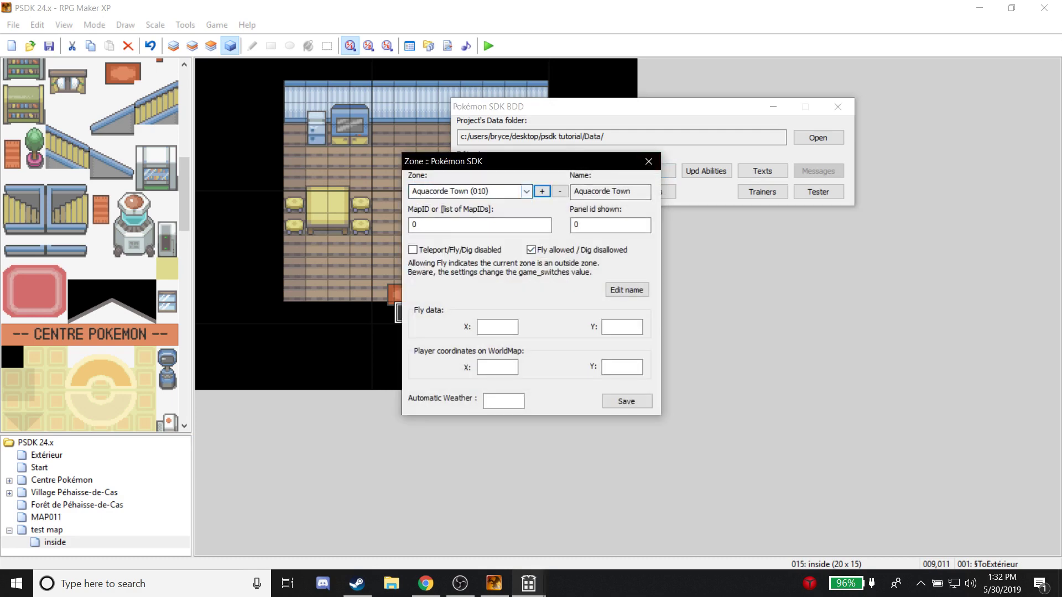
left_click_drag(425, 225, 410, 225)
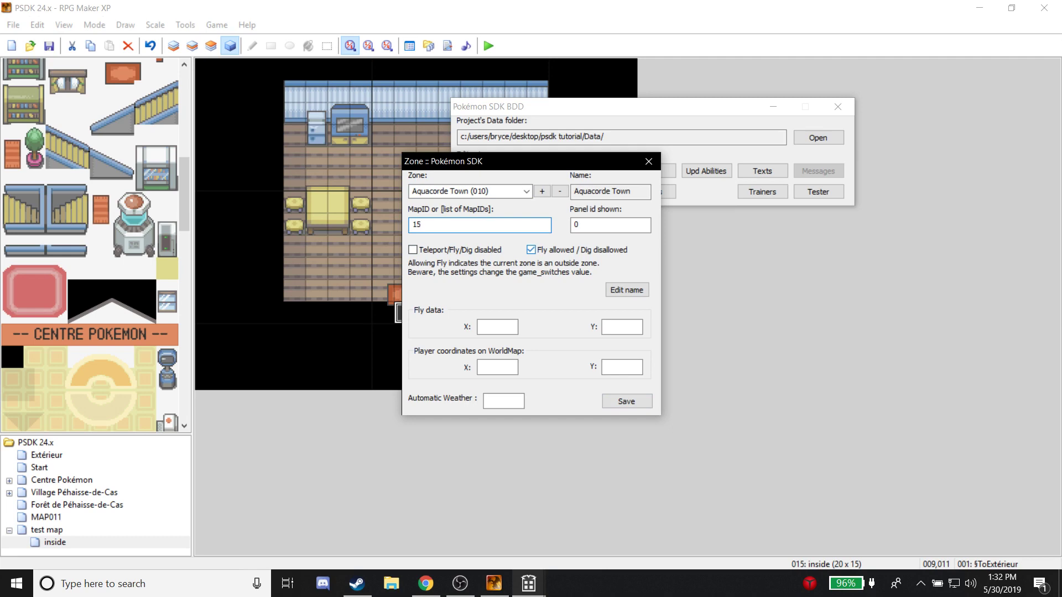
left_click(532, 250)
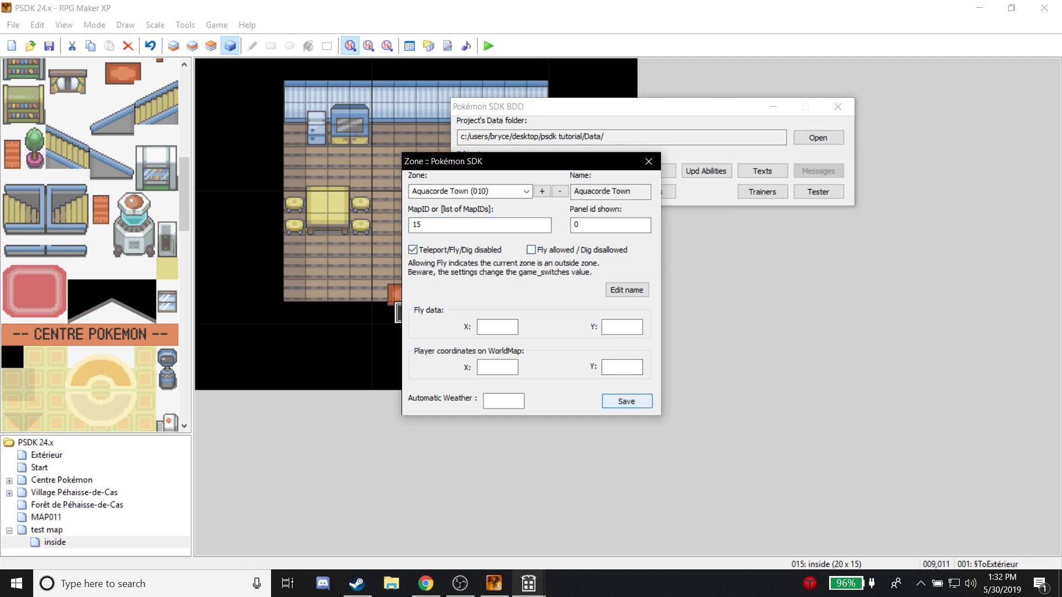
Set the English text of place name 10 to "Test Map Inside" and save the text file.
left_click(626, 289)
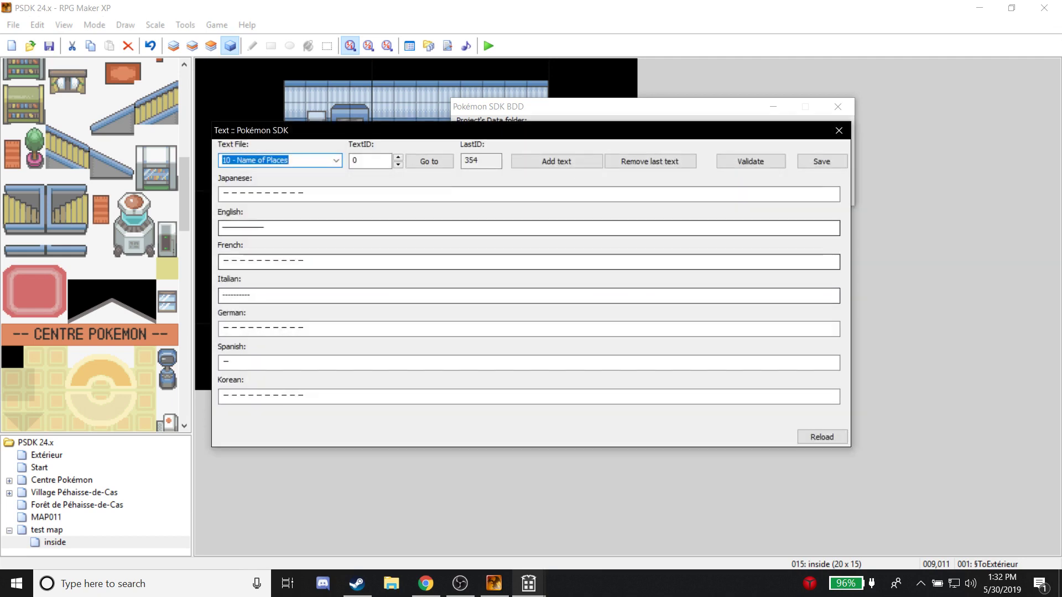
left_click_drag(361, 142, 530, 238)
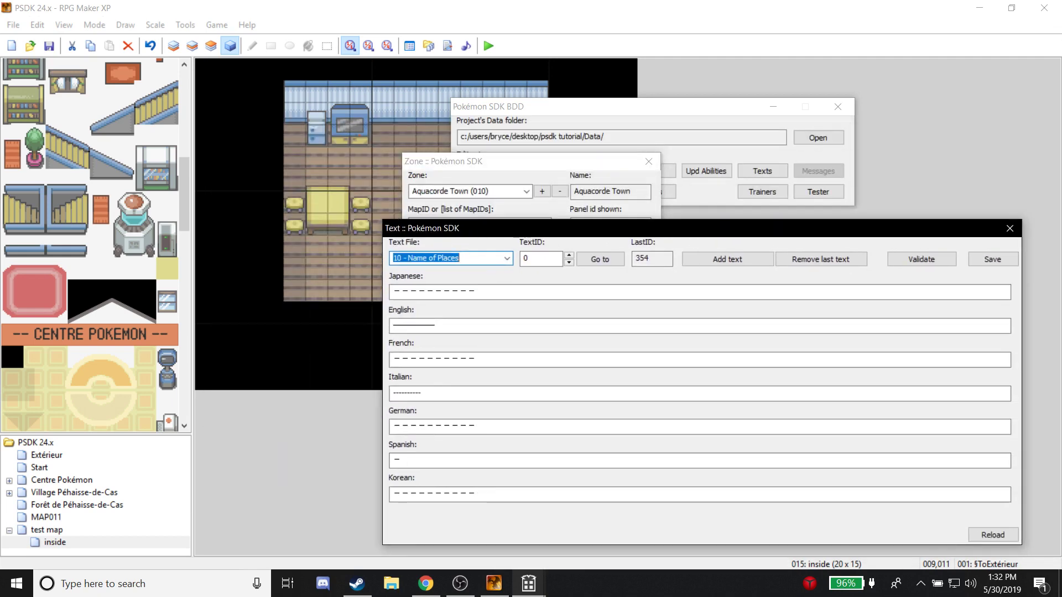
key("Tab")
type("10")
key("Tab")
key("Return")
left_click_drag(453, 325, 393, 325)
type("Test Map Inside")
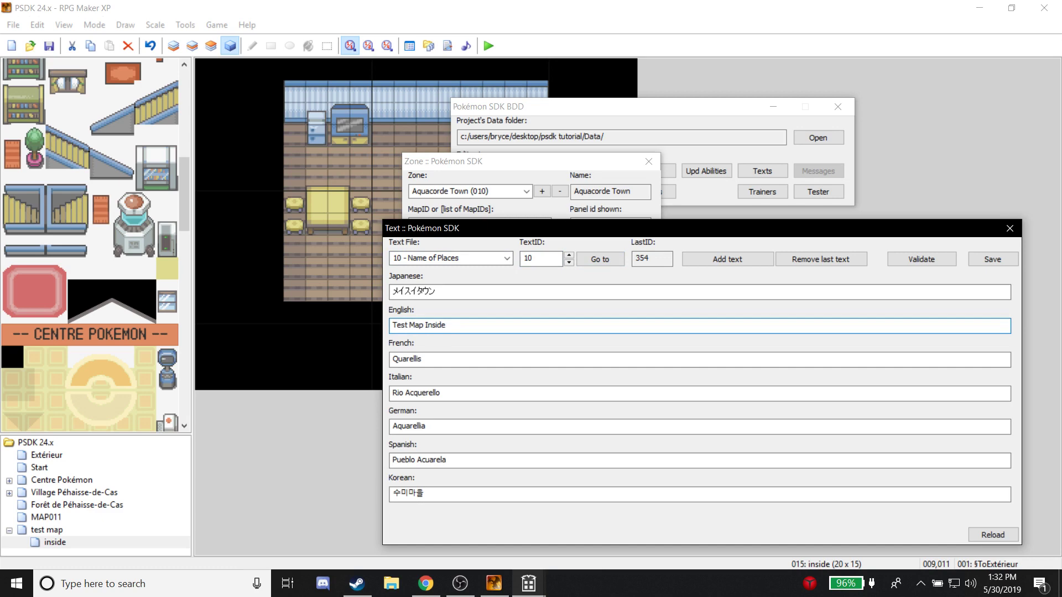
left_click(993, 259)
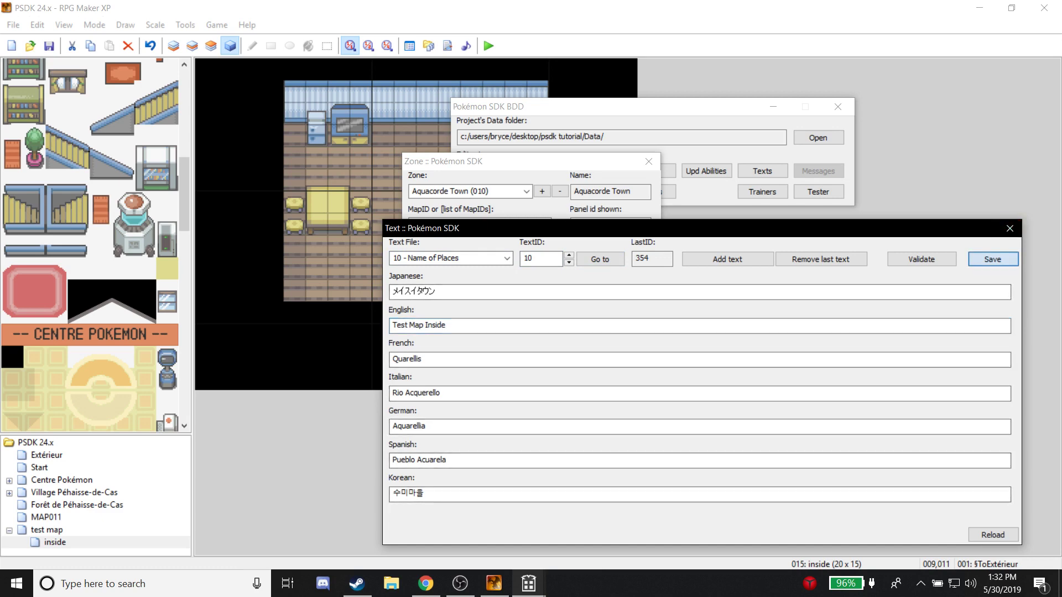
left_click(1009, 228)
Compare the panel IDs assigned to the project's existing zones.
scroll(471, 192, "up", 10)
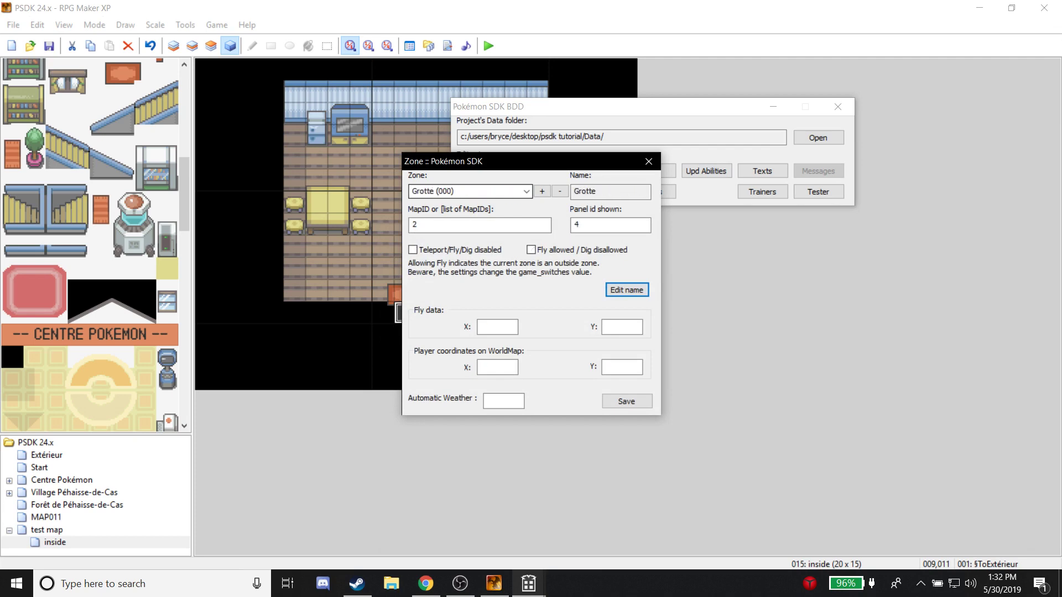
left_click_drag(587, 225, 565, 225)
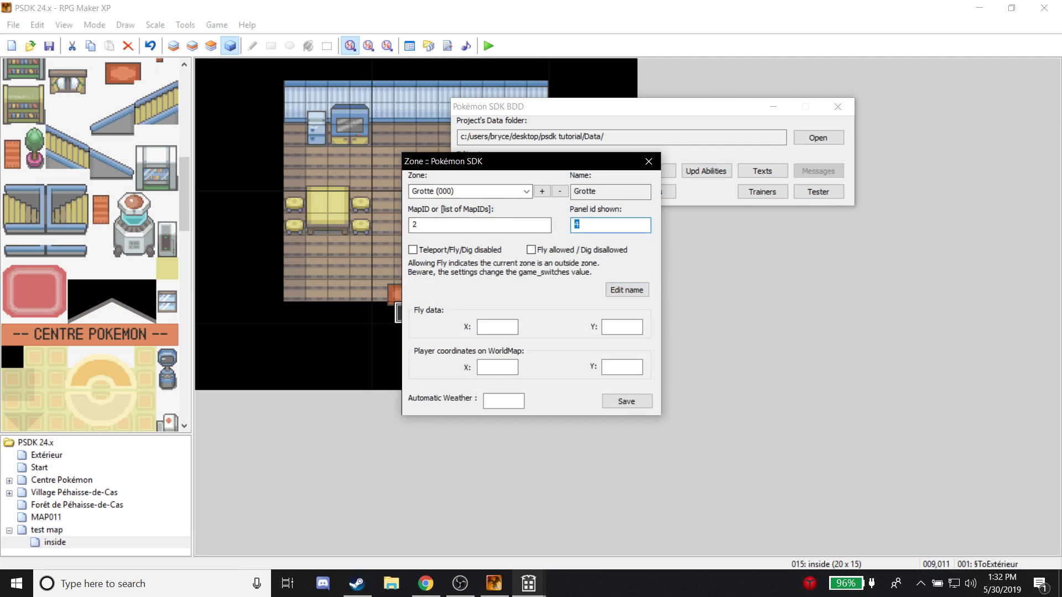
scroll(470, 191, "down", 1)
scroll(470, 192, "down", 1)
scroll(470, 191, "down", 3)
scroll(470, 191, "up", 2)
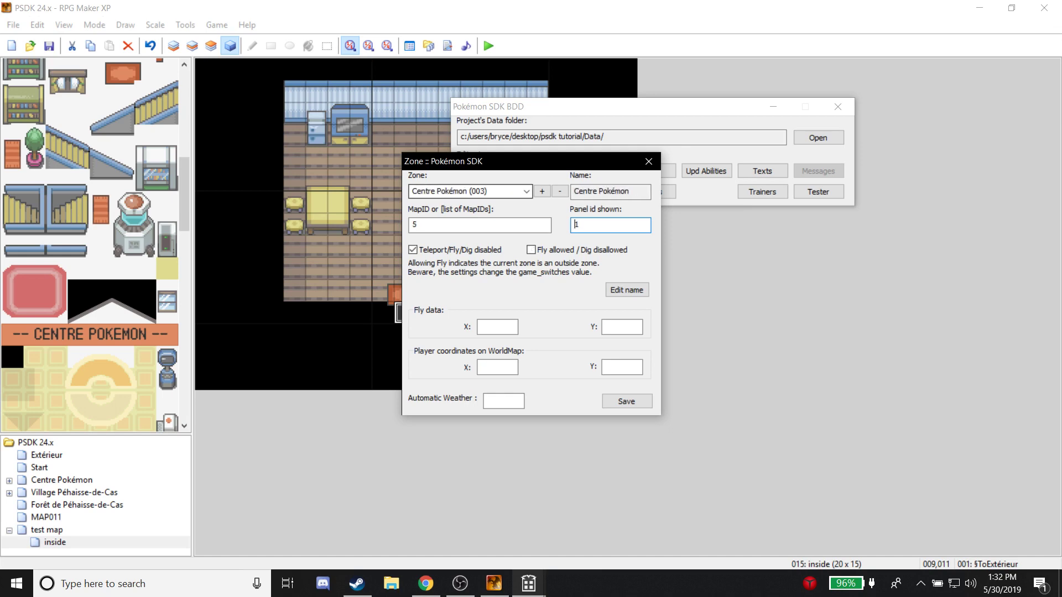
scroll(470, 192, "down", 1)
scroll(470, 191, "up", 2)
scroll(470, 191, "down", 2)
scroll(470, 191, "up", 2)
scroll(470, 191, "down", 6)
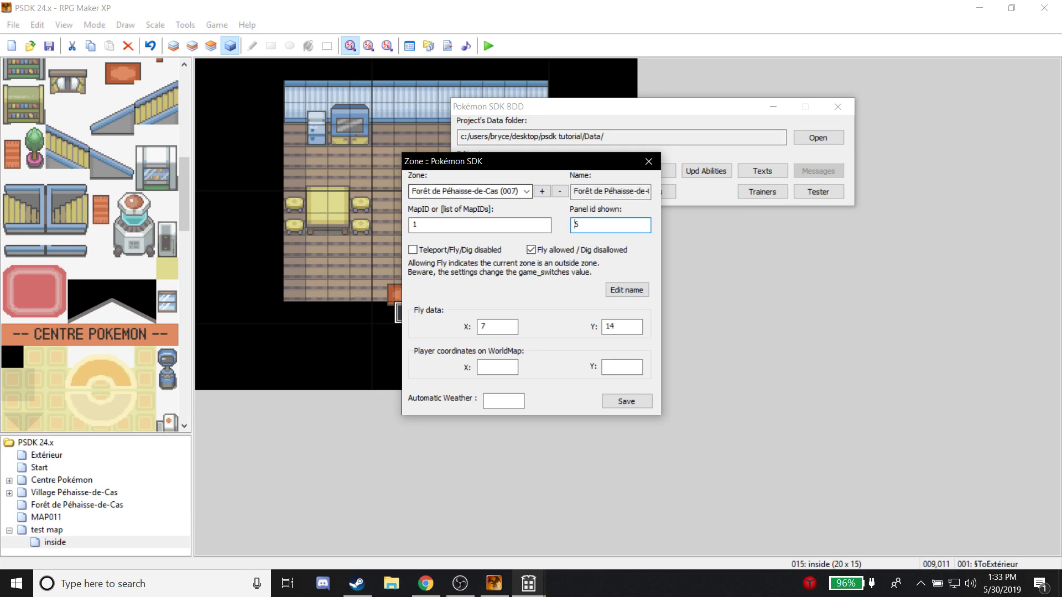
Set the shown panel ID of the Test Map zone to 5 and save the zone.
scroll(576, 224, "down", 1)
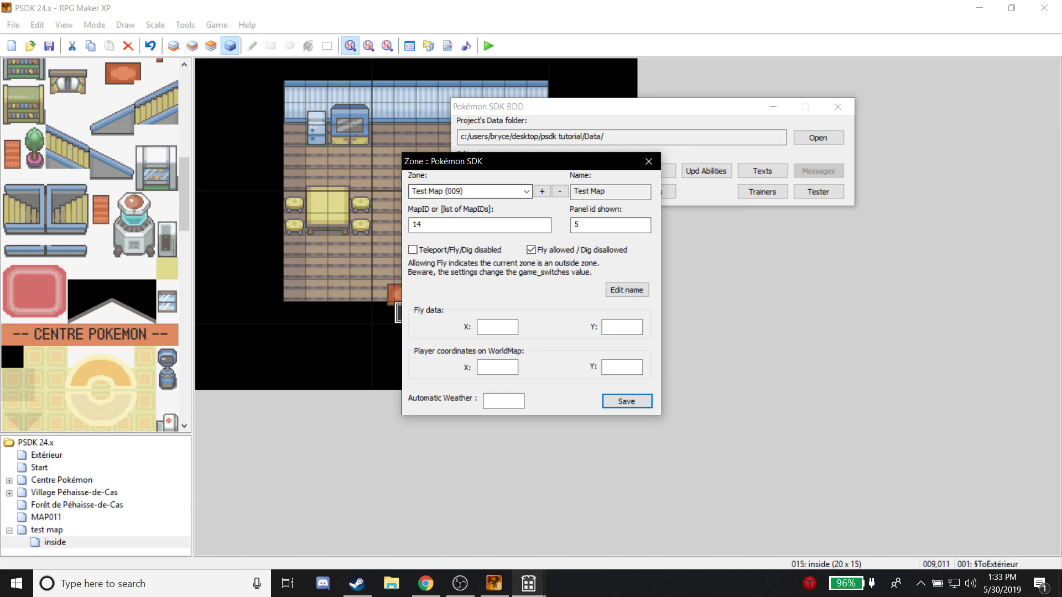
scroll(471, 192, "up", 1)
scroll(470, 192, "down", 1)
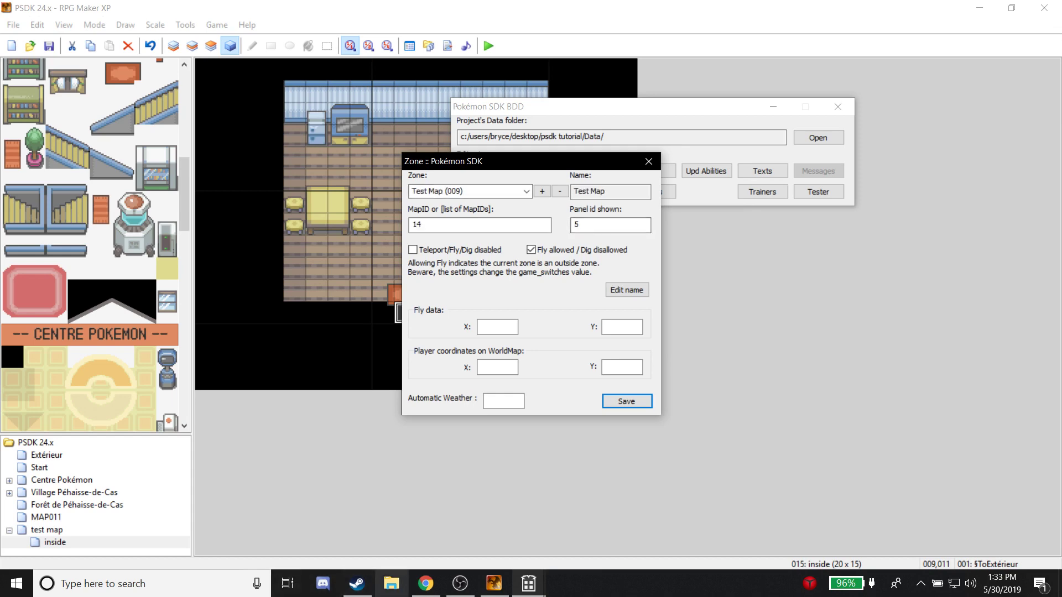
Browse to the PSDK Tutorial project's graphics/Windowskins folder in File Explorer and view the pannel_5 and pannel_3 images.
right_click(391, 583)
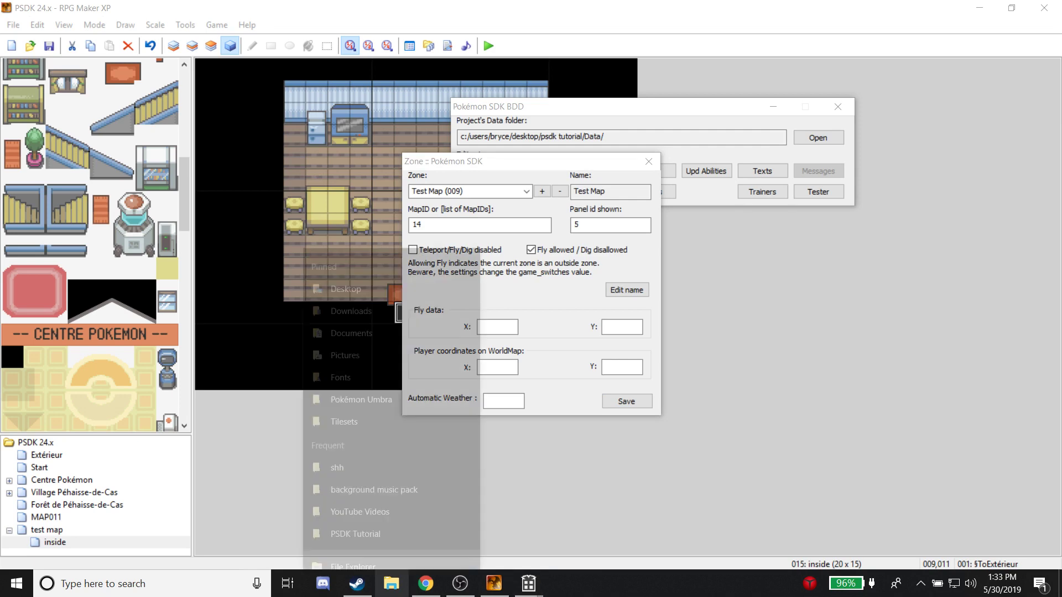
left_click(356, 498)
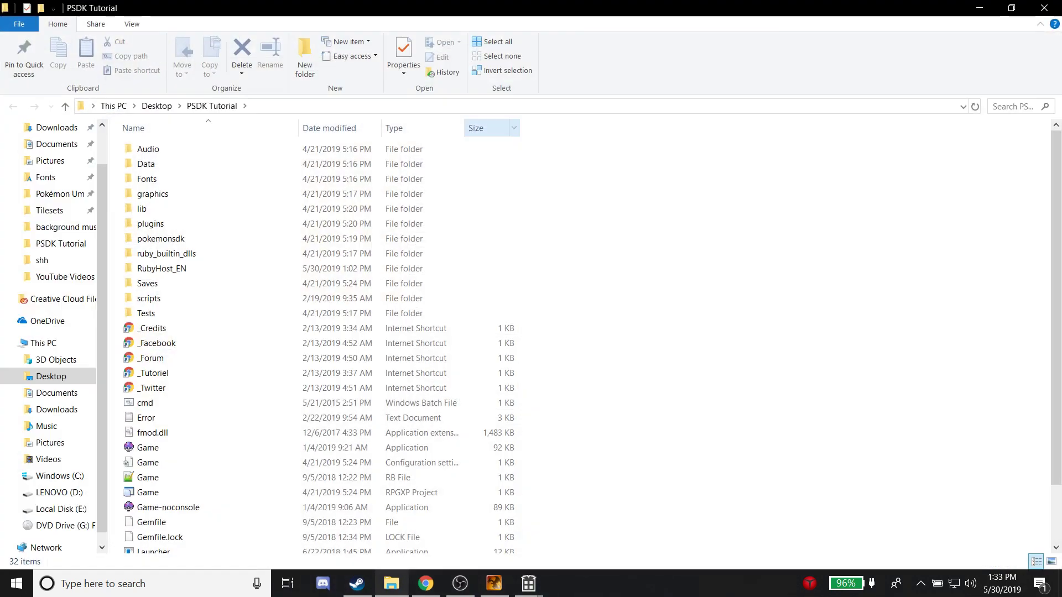
double_click(153, 194)
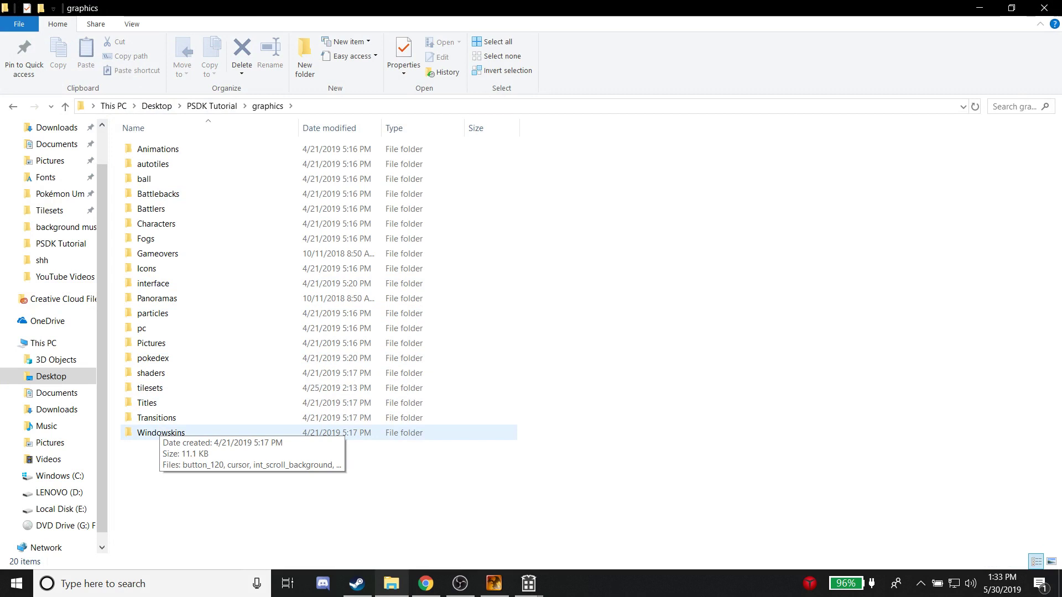
double_click(160, 432)
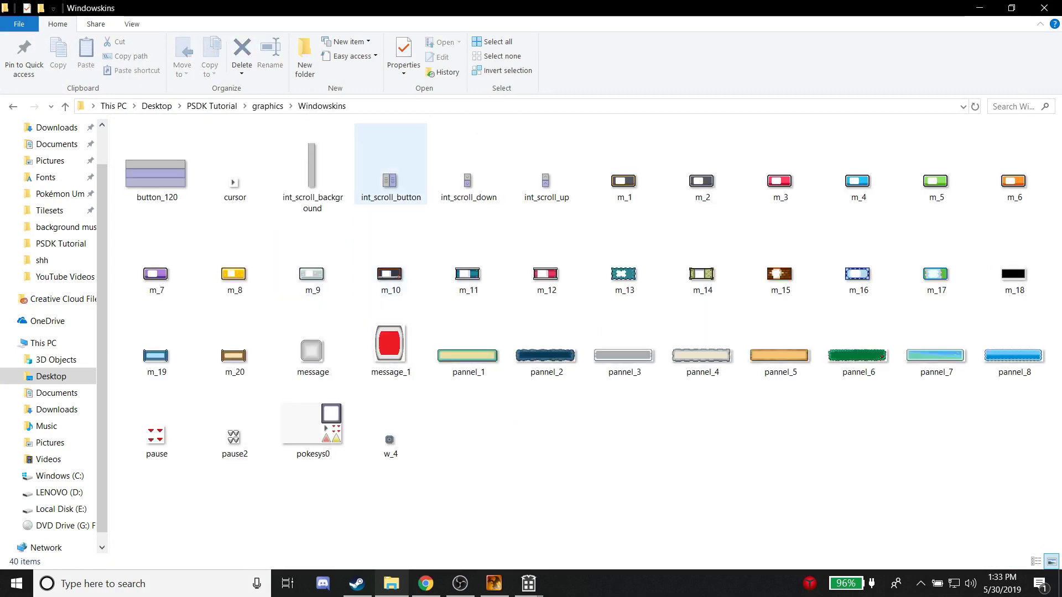
left_click(469, 349)
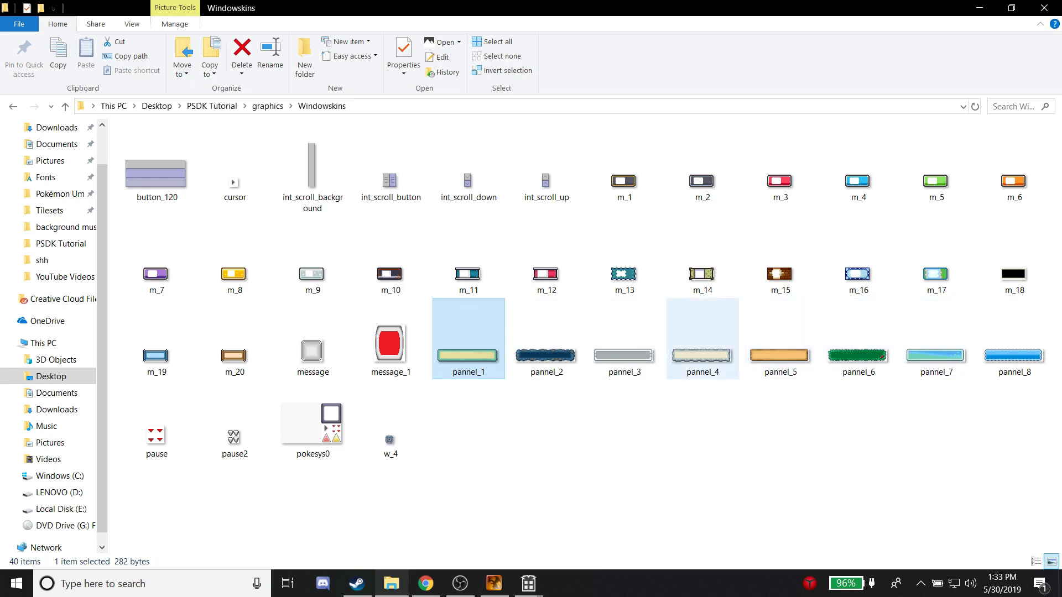
left_click(781, 350)
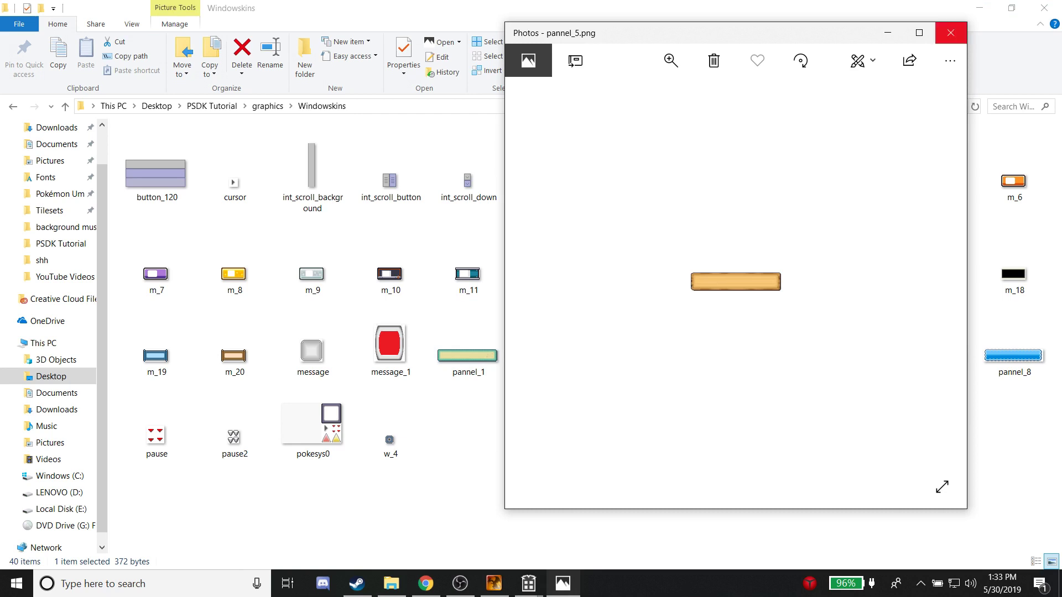
left_click(951, 33)
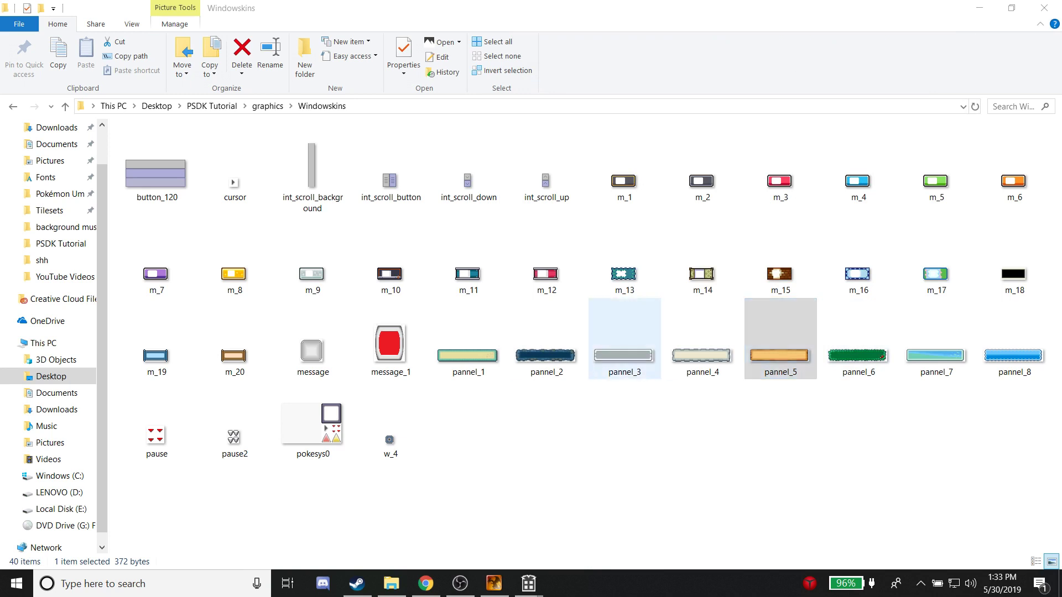
double_click(624, 354)
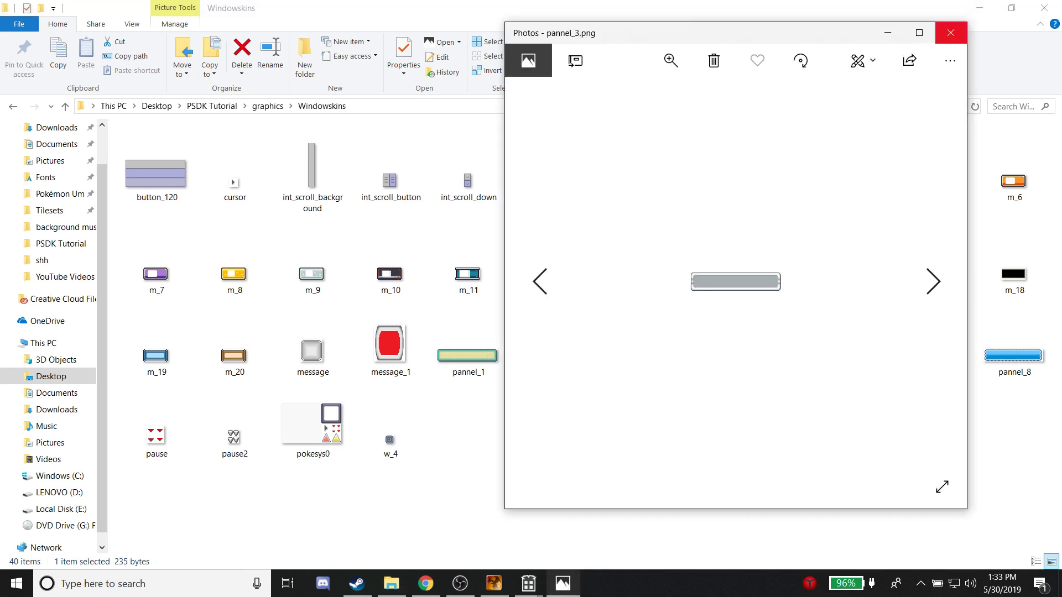
left_click(950, 33)
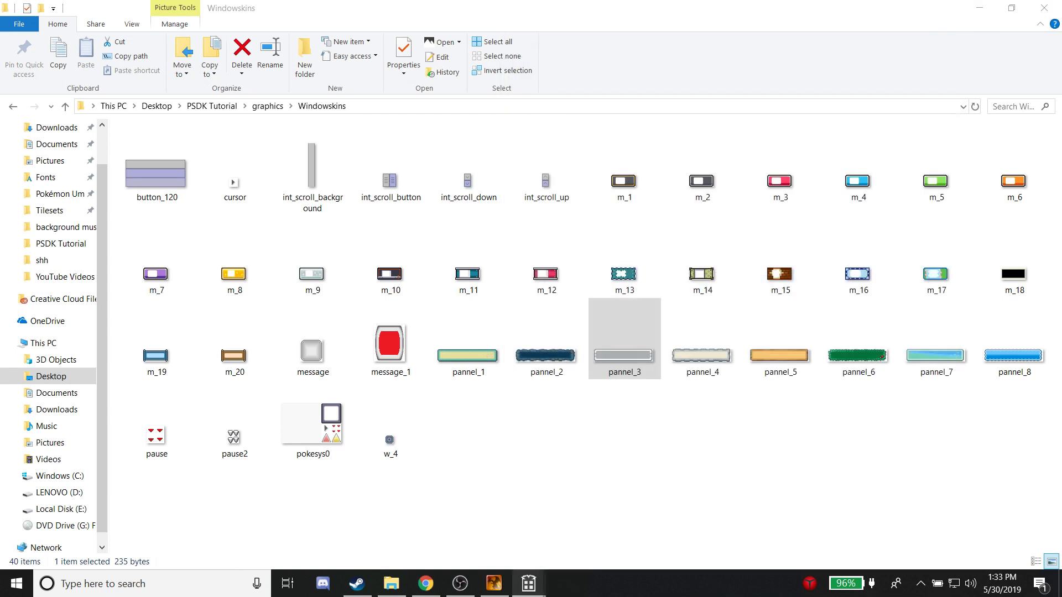
Back in the zone editor, give zone 010 map ID 15, disable Teleport/Fly/Dig, disallow Fly, and save.
mouse_move(529, 584)
left_click(604, 520)
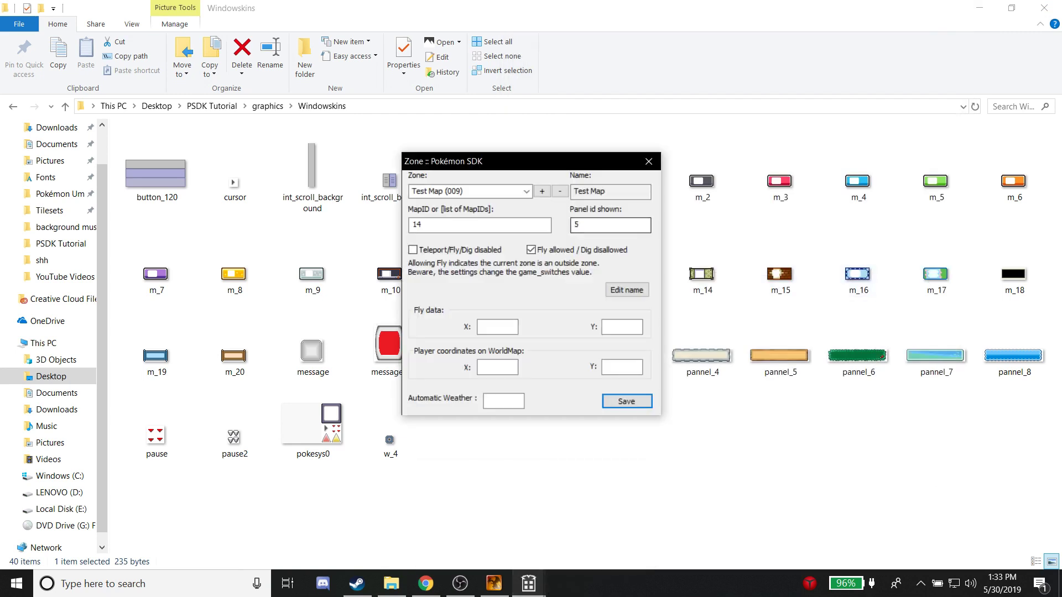
scroll(470, 191, "up", 1)
scroll(470, 192, "down", 1)
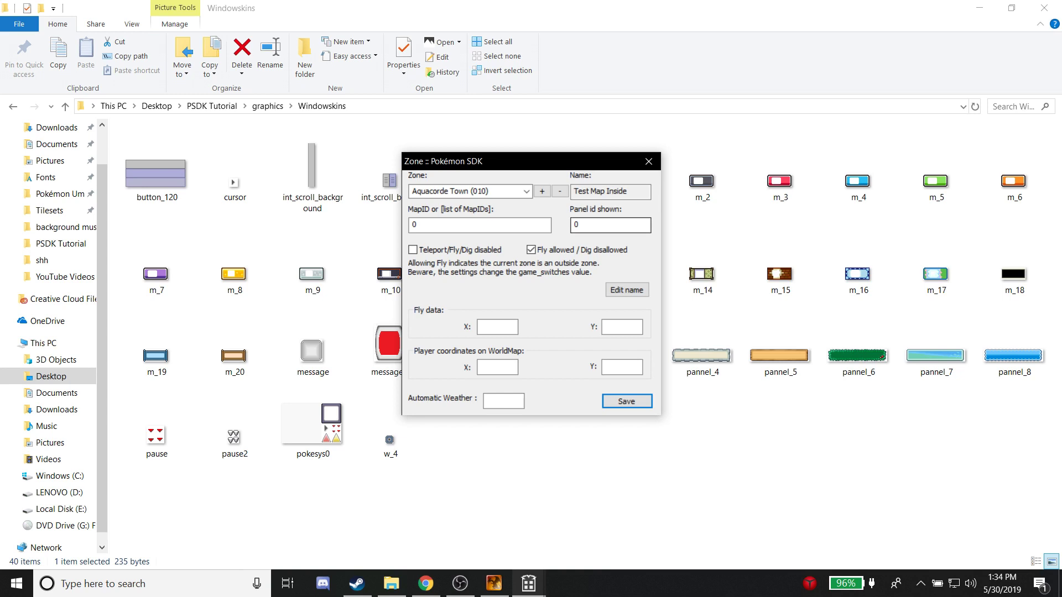
left_click_drag(432, 225, 344, 228)
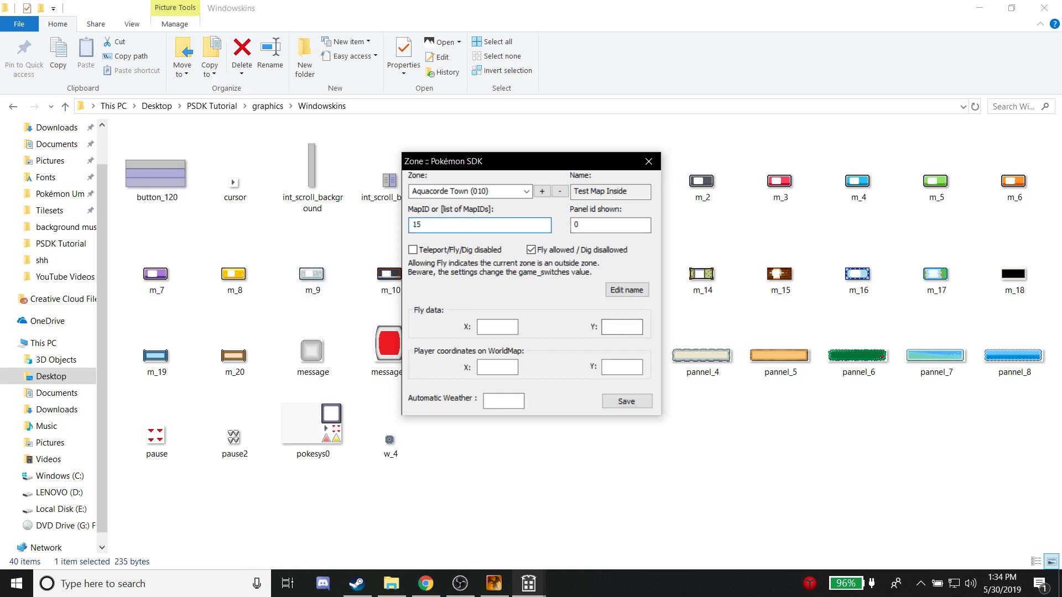
left_click(627, 402)
left_click(532, 250)
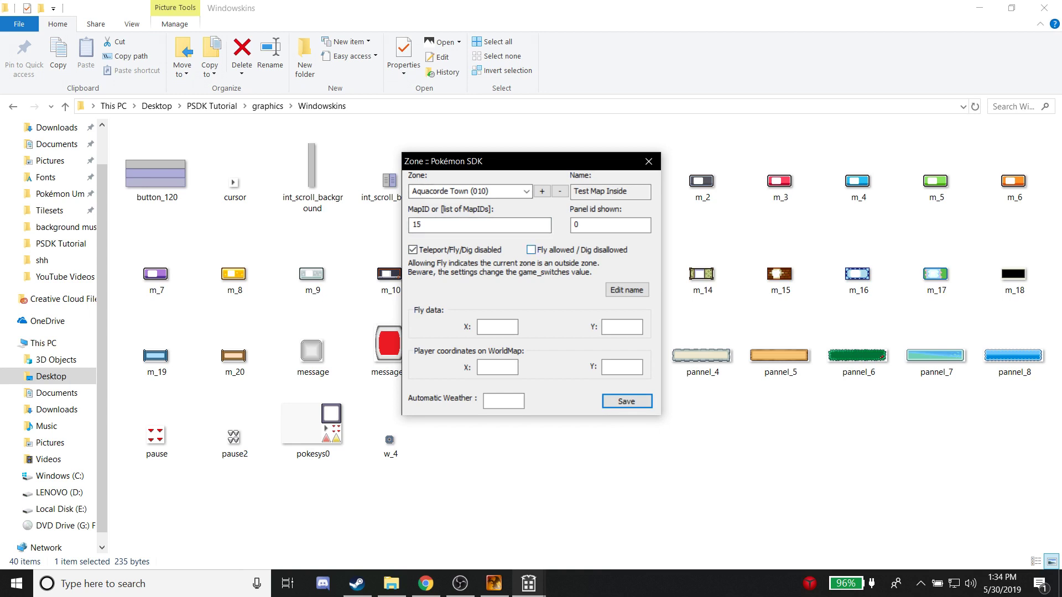
scroll(470, 191, "up", 1)
scroll(471, 192, "down", 1)
Reopen the zone editor to check the saved settings of the Test Map Inside zone, and close it again.
left_click(649, 161)
left_click(528, 584)
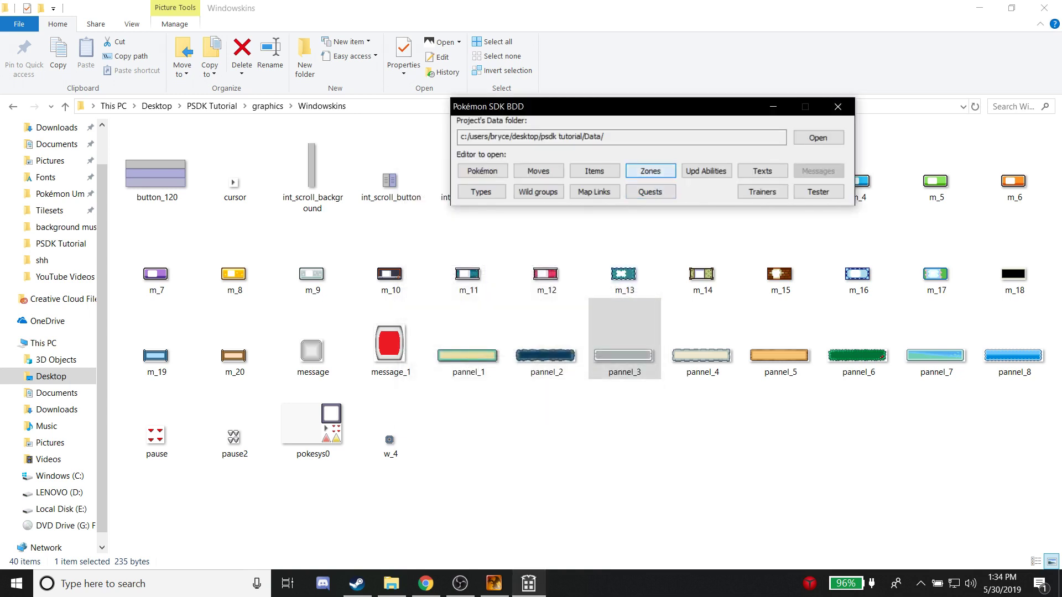
left_click(651, 171)
scroll(470, 191, "down", 10)
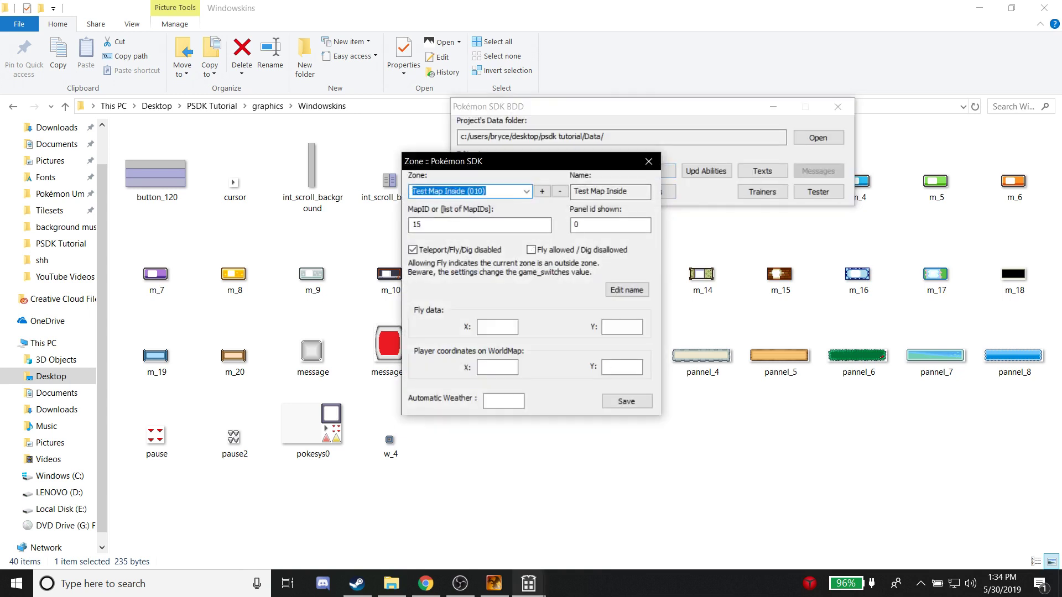
scroll(470, 192, "up", 1)
left_click(649, 161)
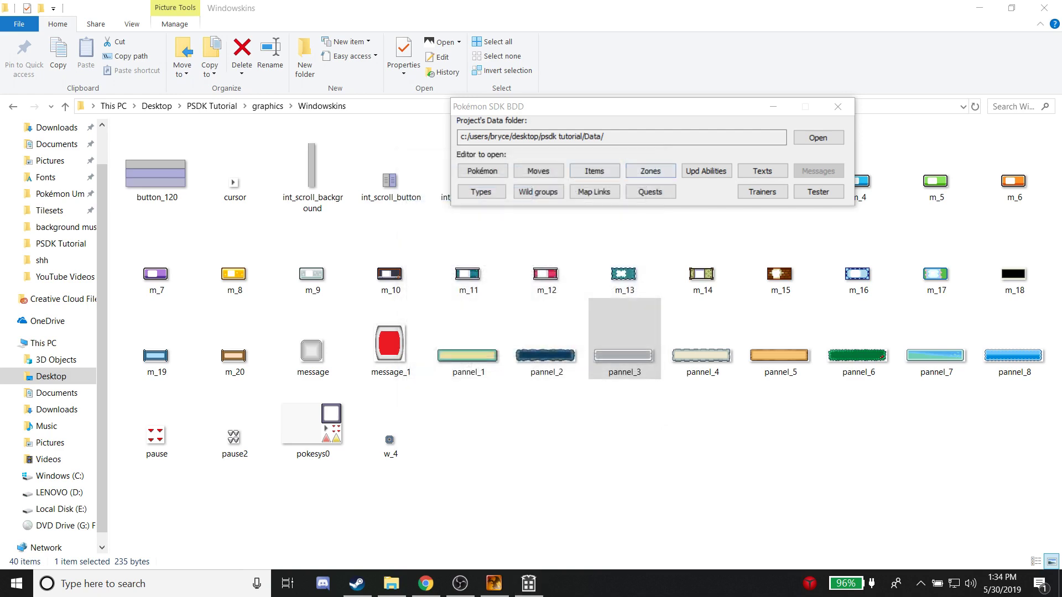
Switch to RPG Maker XP and open the red-roofed house's door event on the Village Péhaisse-de-Cas map.
left_click(493, 584)
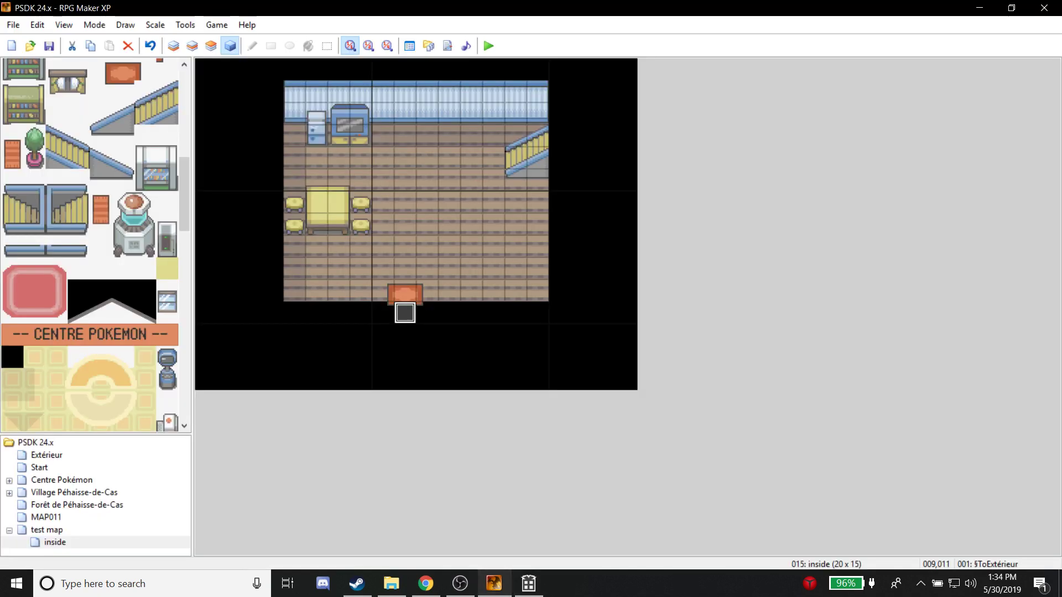
left_click(47, 530)
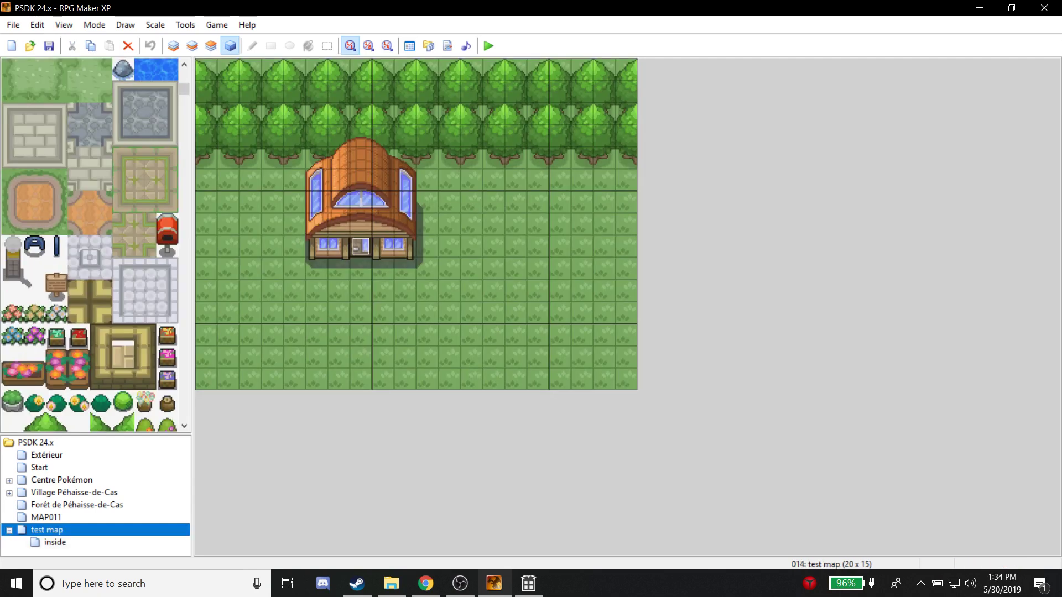
left_click(74, 493)
left_click(61, 480)
left_click(74, 493)
double_click(698, 257)
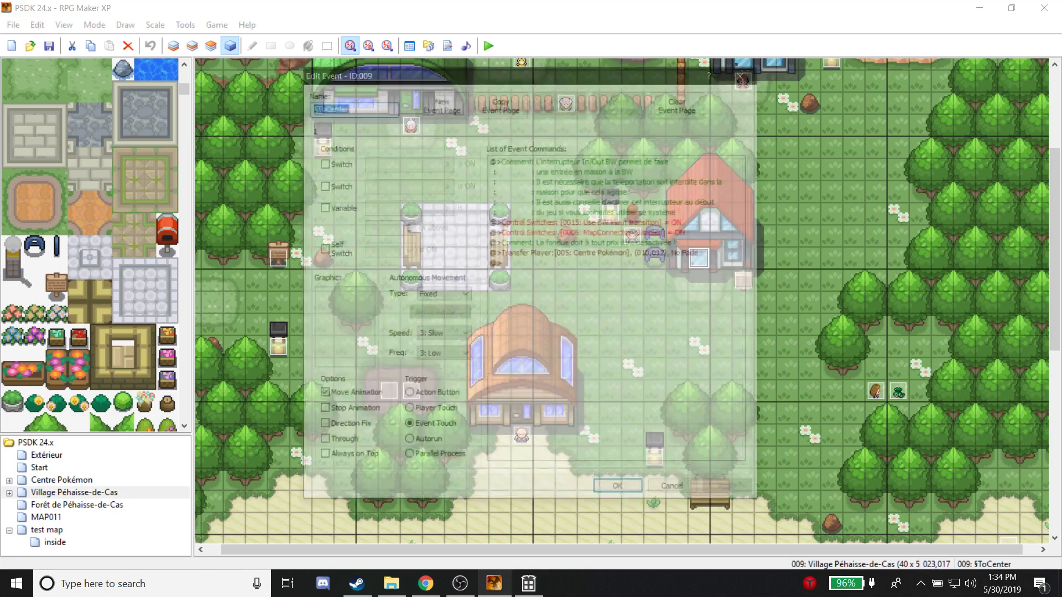
Change the door event's Transfer Player destination to test map (007,010), in front of the house, and apply the event.
left_click(686, 254)
right_click(622, 254)
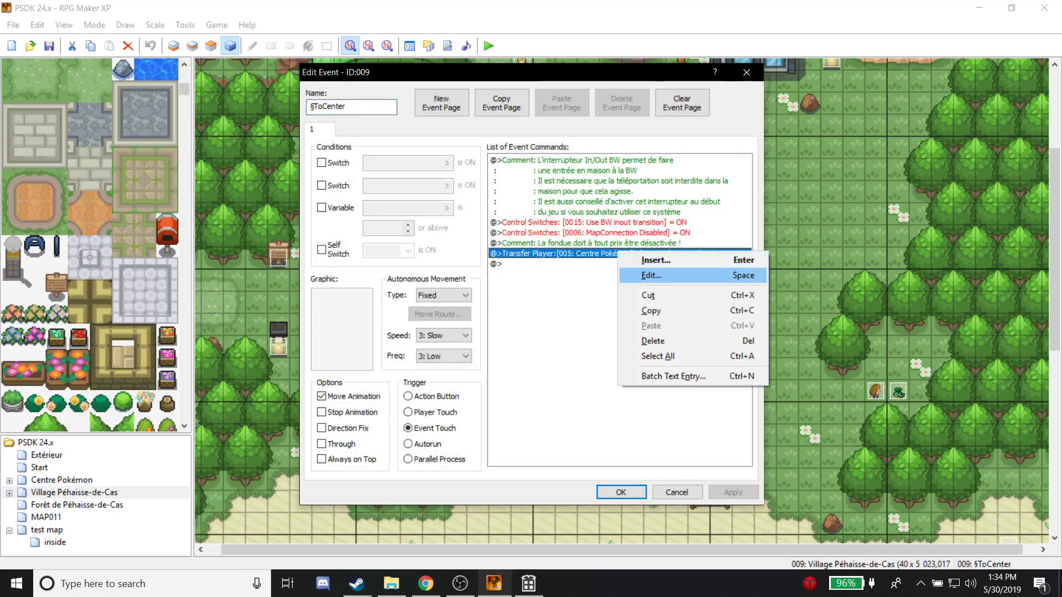
left_click(645, 275)
left_click(686, 259)
left_click(386, 202)
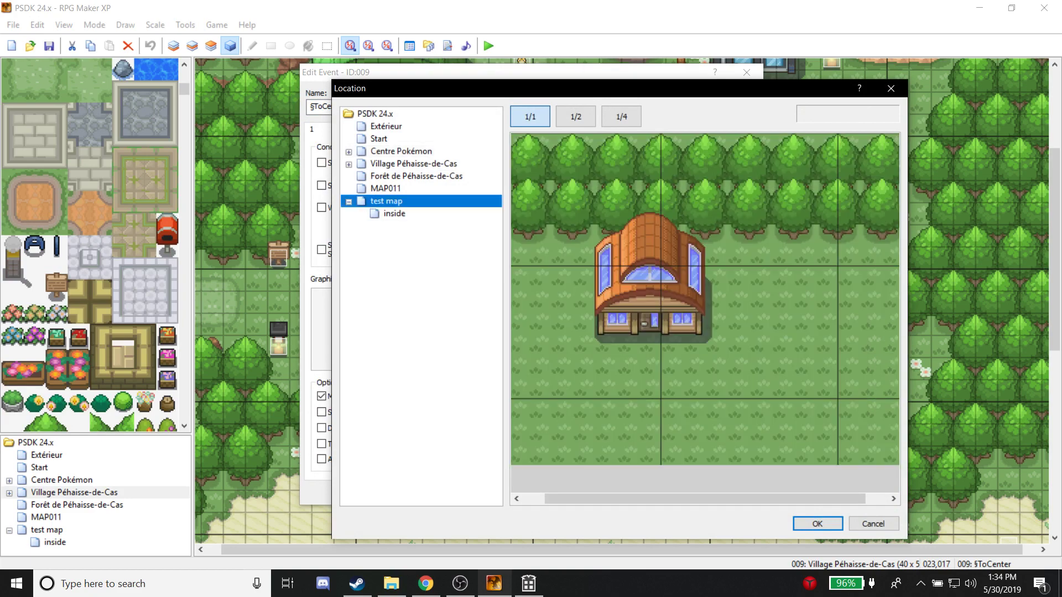
double_click(652, 365)
left_click(611, 393)
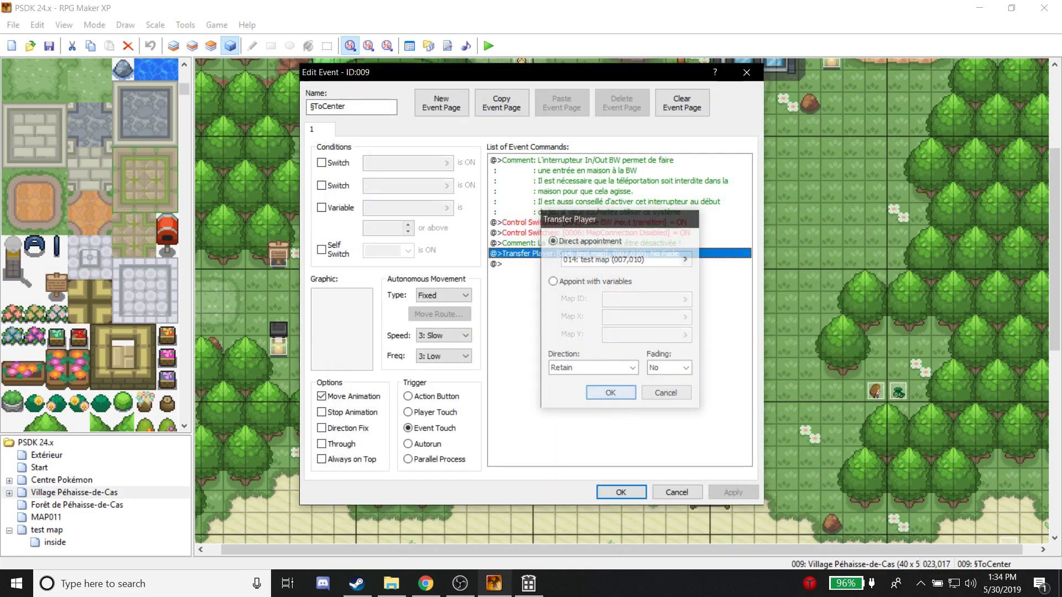
left_click(734, 493)
left_click(622, 492)
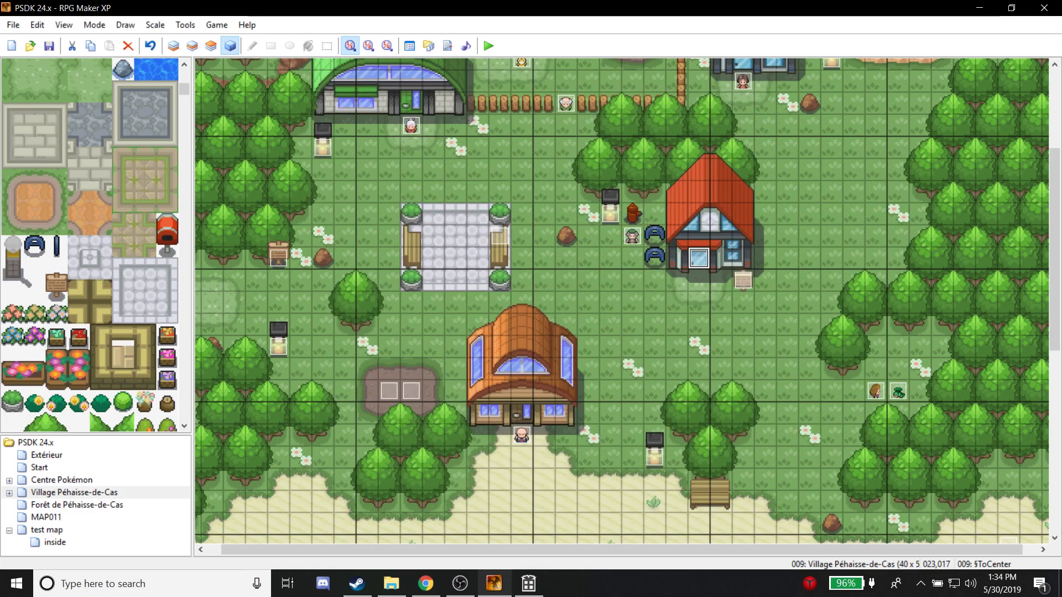
Launch a playtest of the project and start a game from the Pokémon SDK window.
left_click(489, 46)
left_click(477, 321)
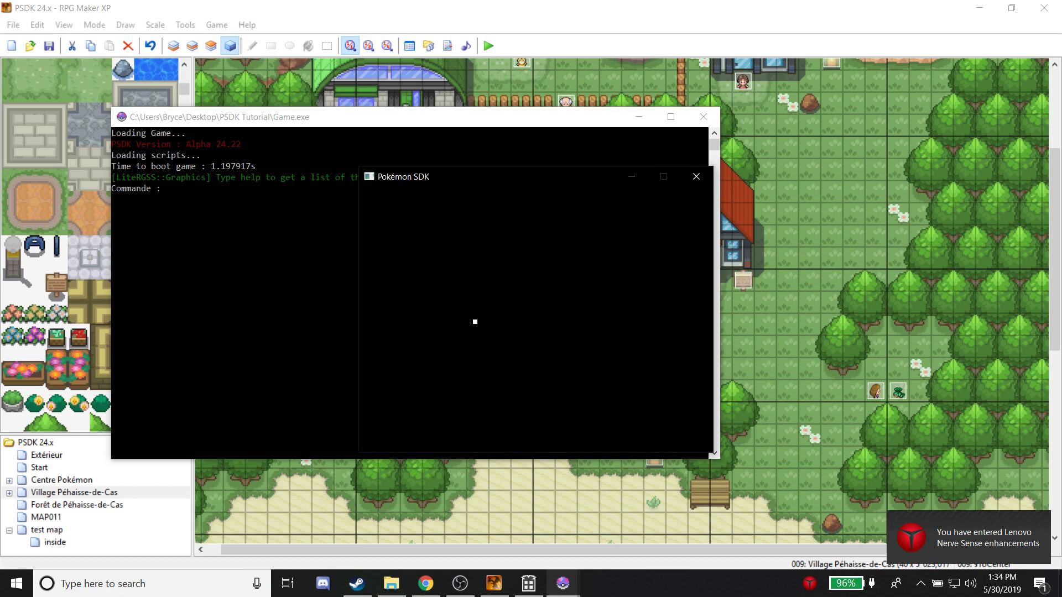
key("Return")
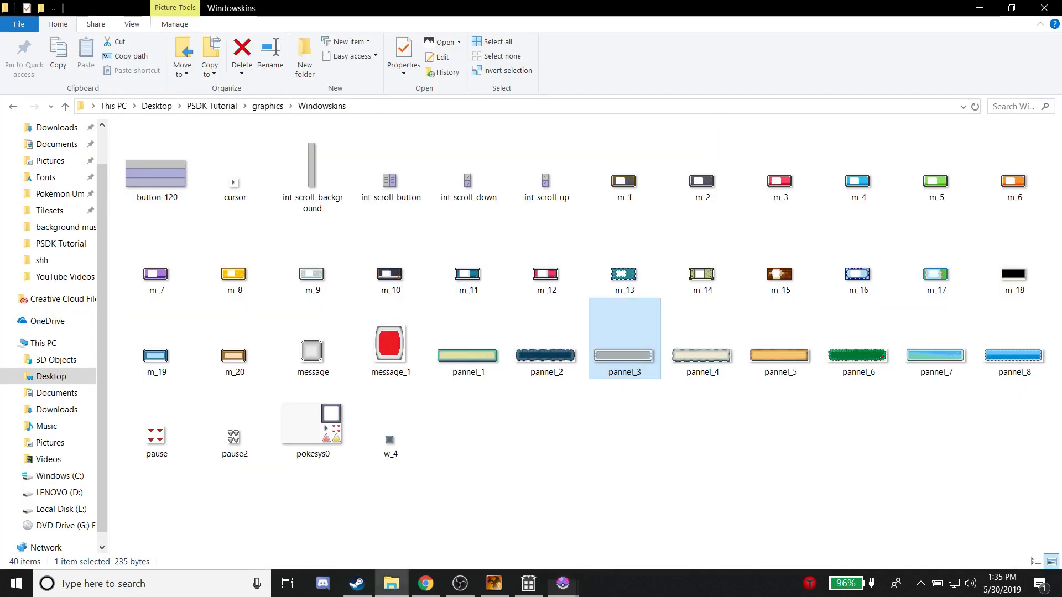
Check the PSDK Tutorial project's Saves folder in File Explorer for save files and close the window.
left_click(392, 584)
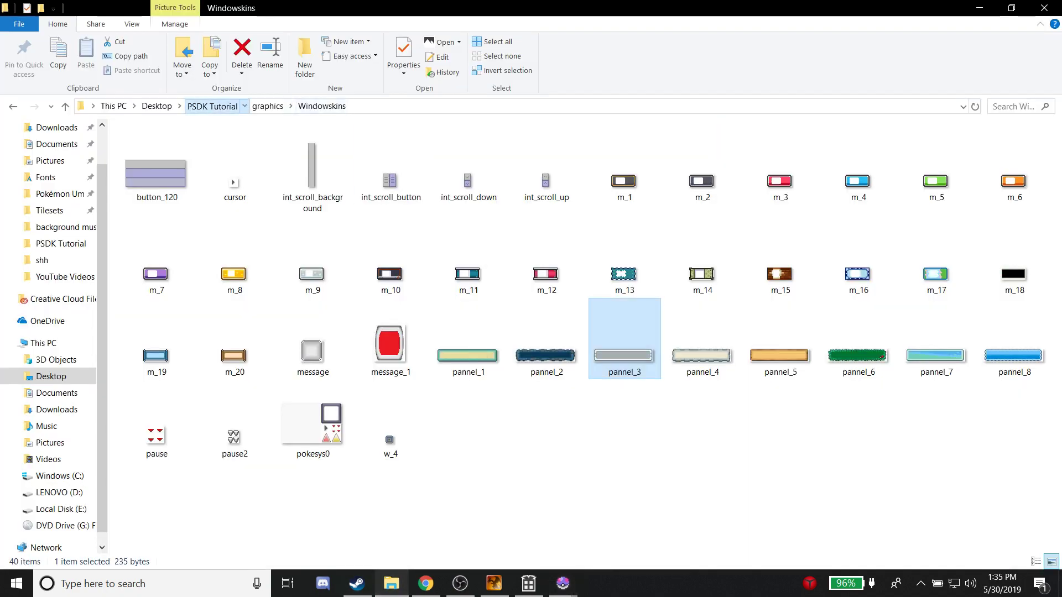
left_click(213, 106)
double_click(161, 283)
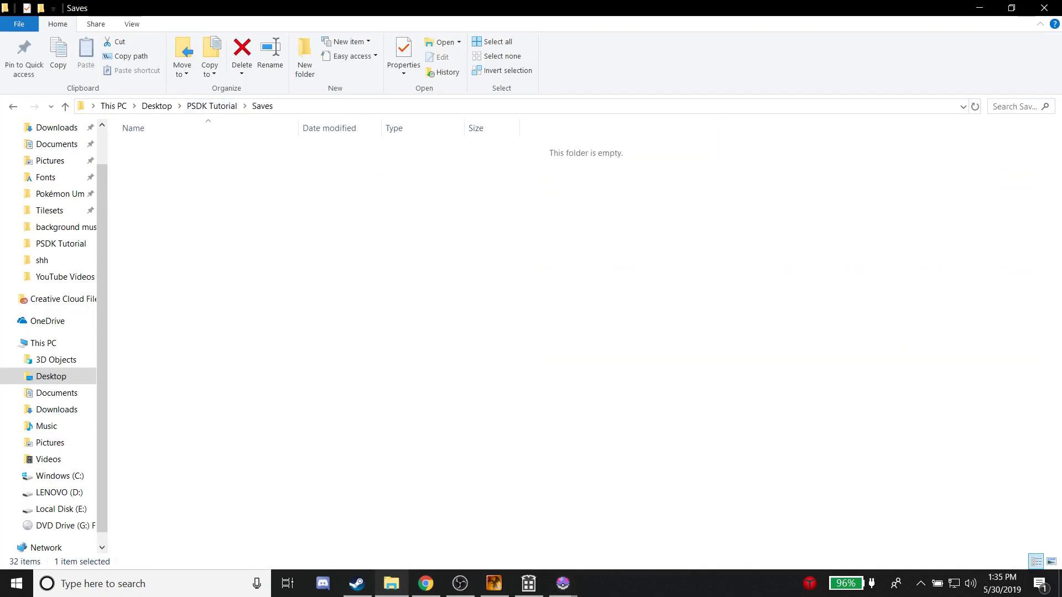
left_click_drag(201, 161, 572, 314)
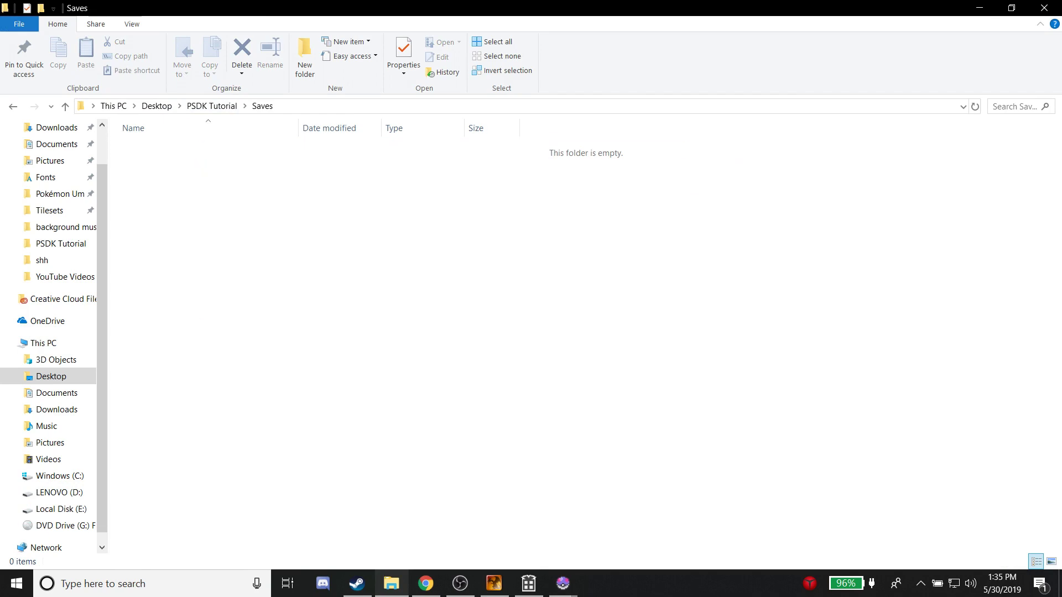
left_click(1044, 8)
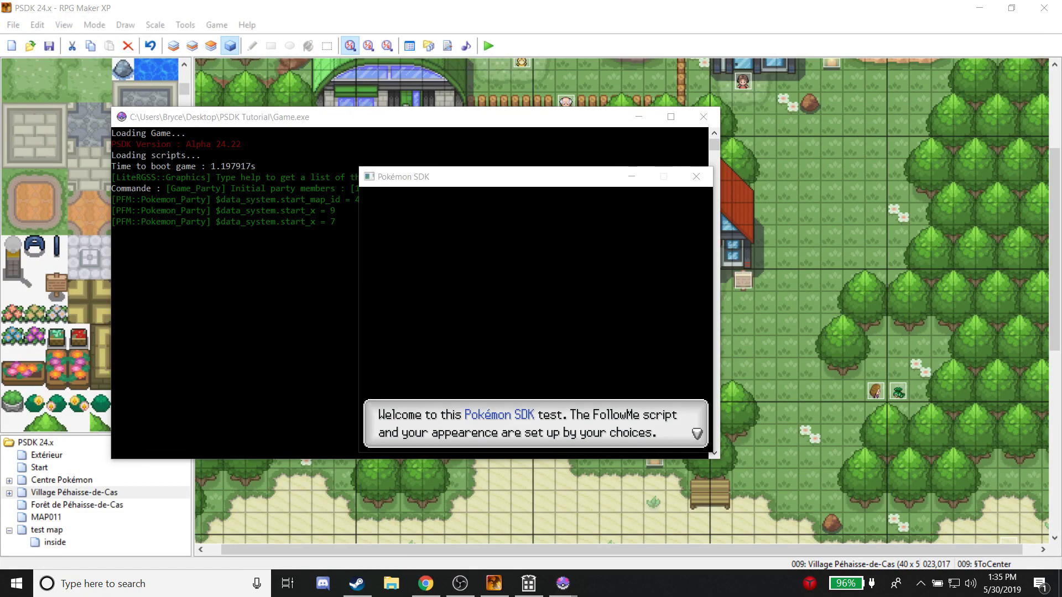
Move the game window clear of the console and advance the intro messages, accepting a Pokémon following on the map.
left_click_drag(513, 173, 733, 116)
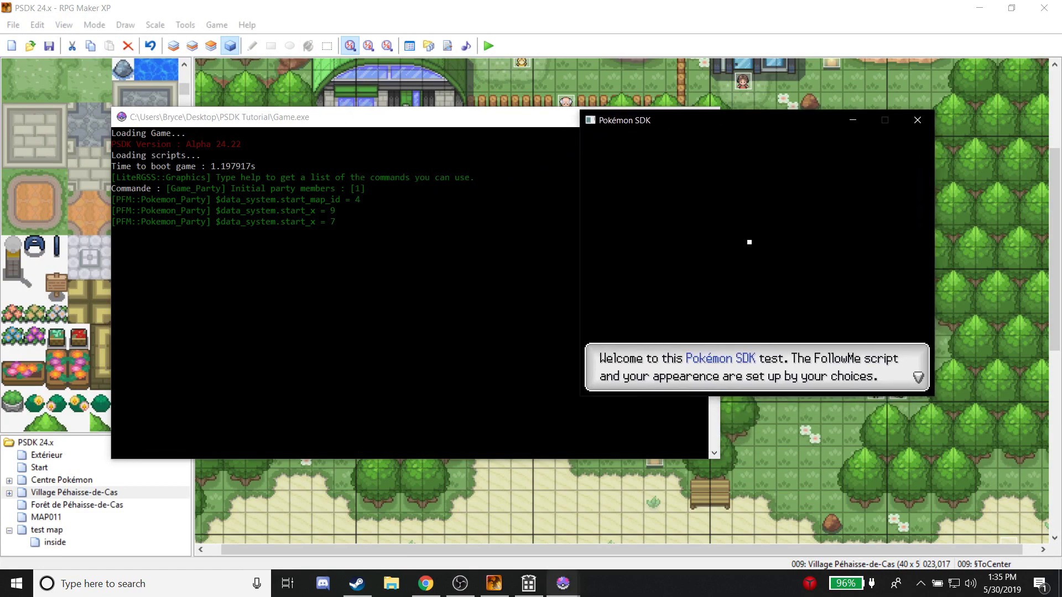
key("Return")
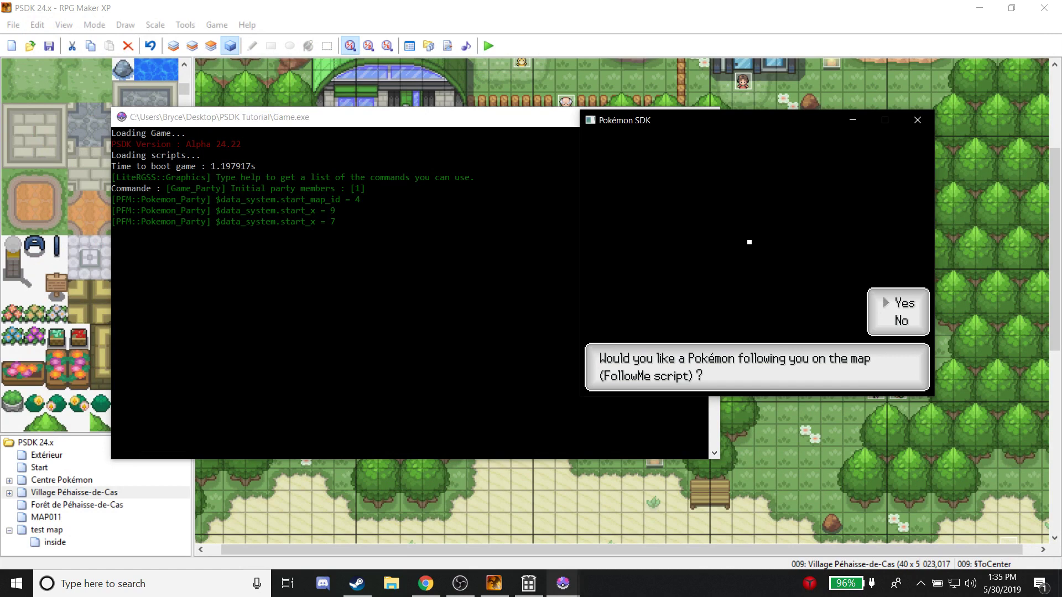
key("Return")
key("Return")
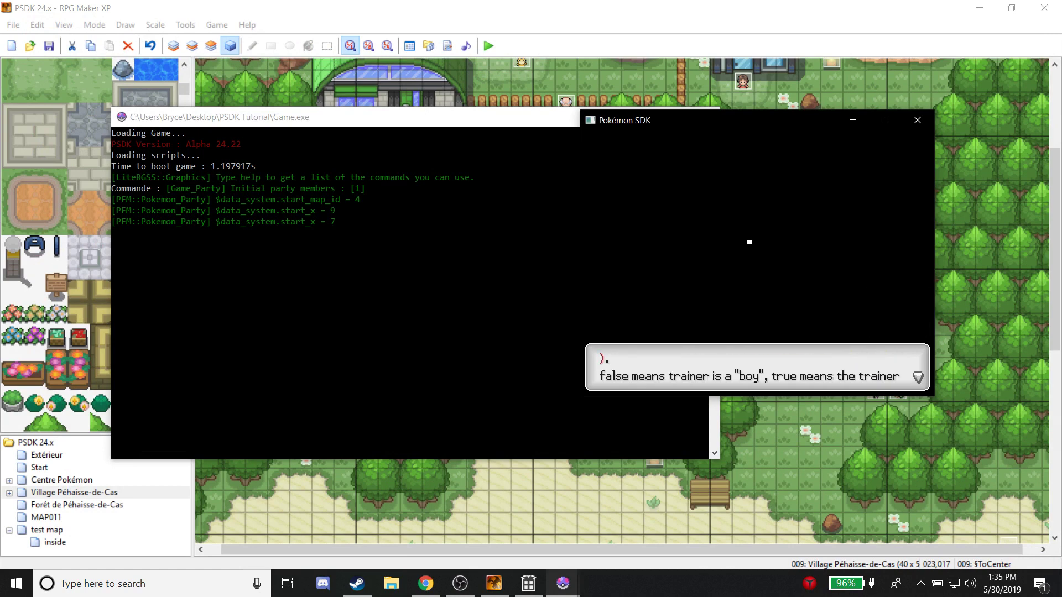
key("Return")
key("Return")
key("Return")
Walk out into Village Péhaisse-de-Cas and go back through the red-roofed house's door to test the transfer.
key("Down")
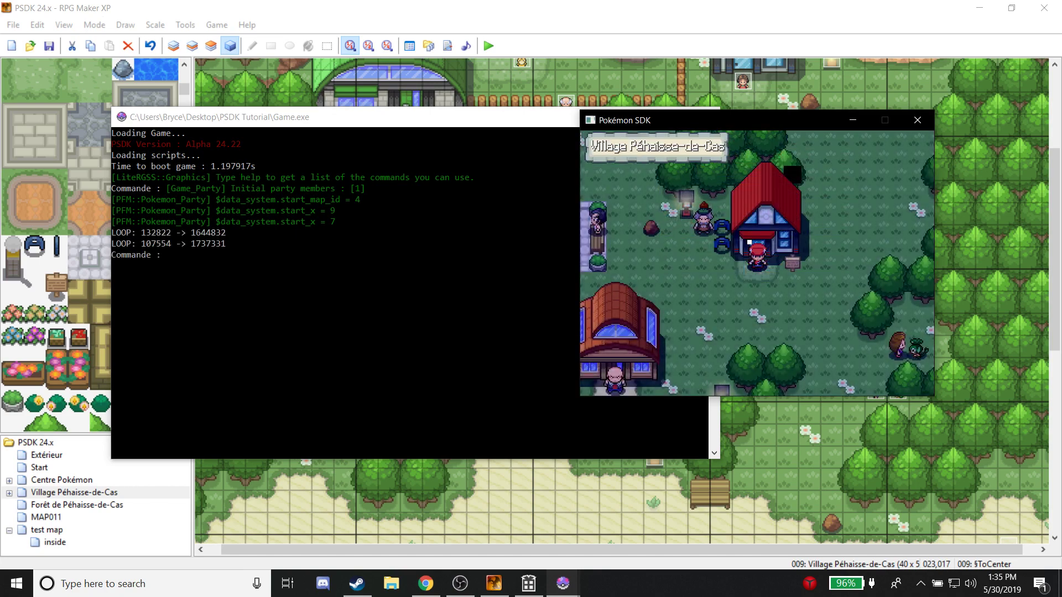
key("Down")
key("Up")
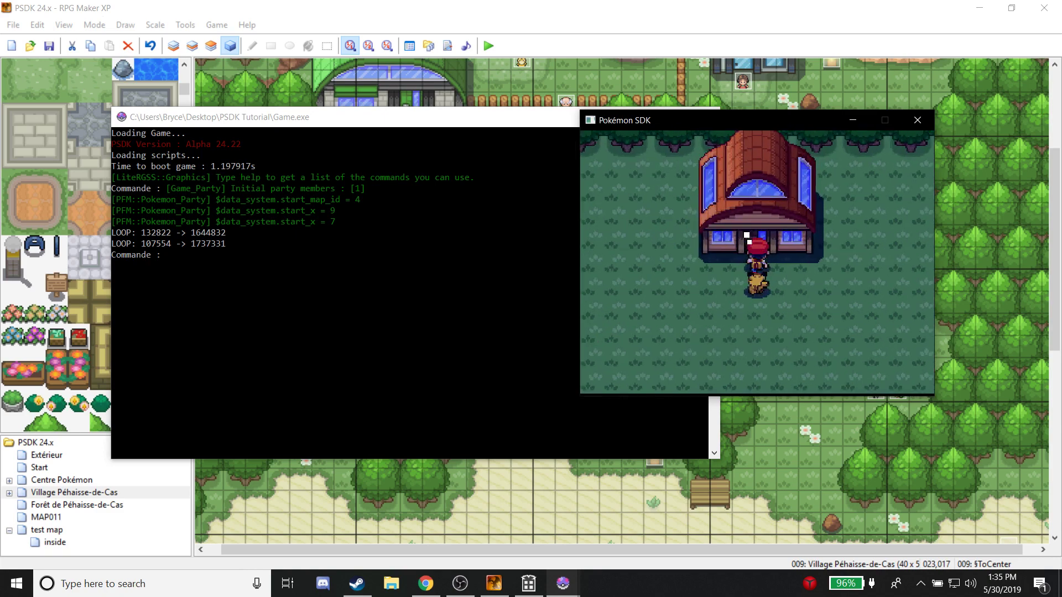
Walk around the test map, enter and leave its house to test both transfers, and close the game.
key("Up")
key("Right")
key("Down")
key("Left")
key("Up")
key("Right")
key("Down")
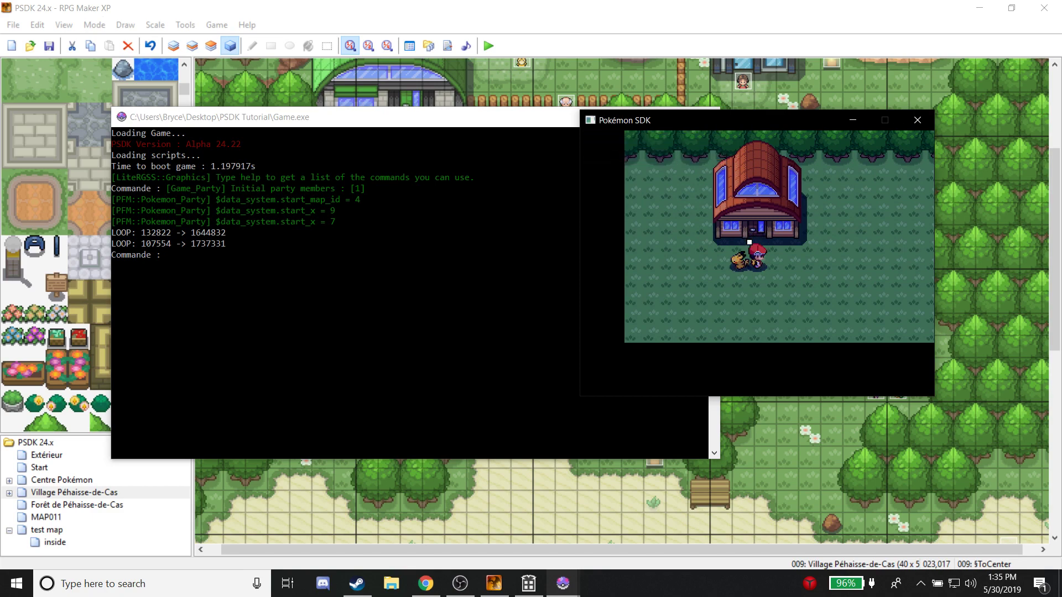
key("Up")
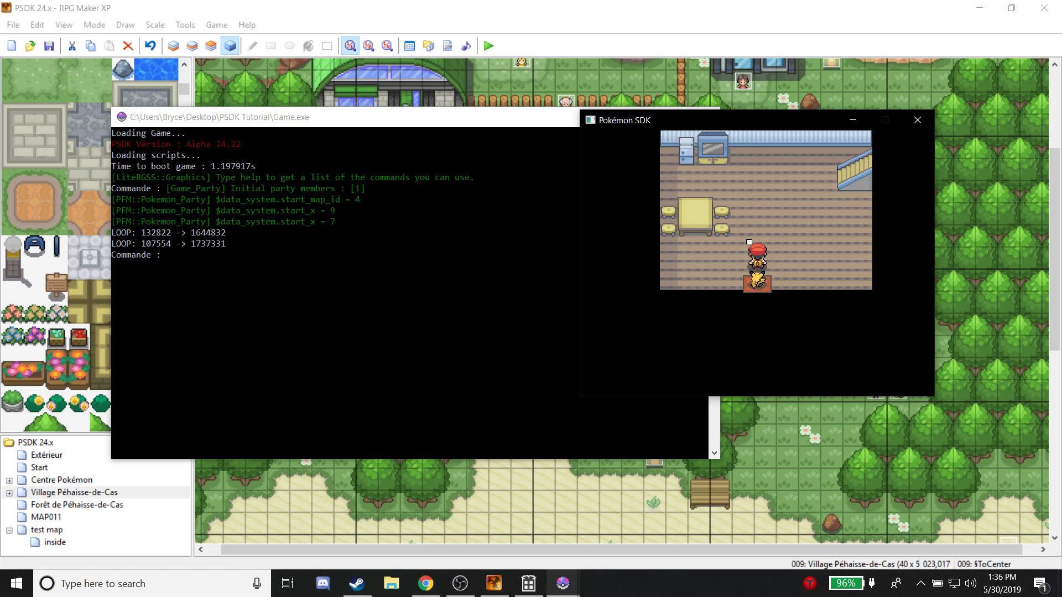
key("Down")
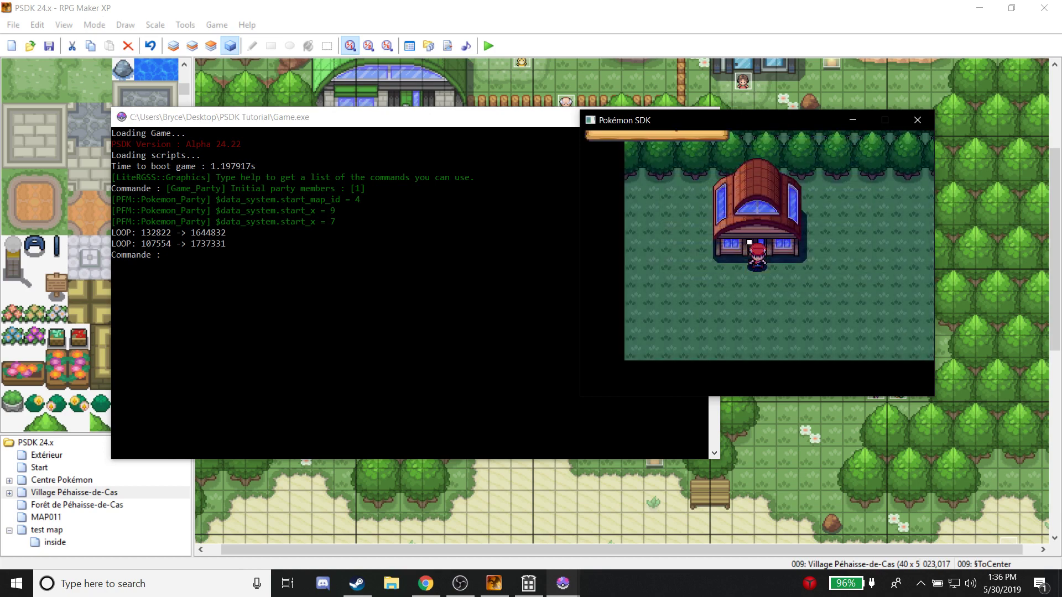
left_click(917, 120)
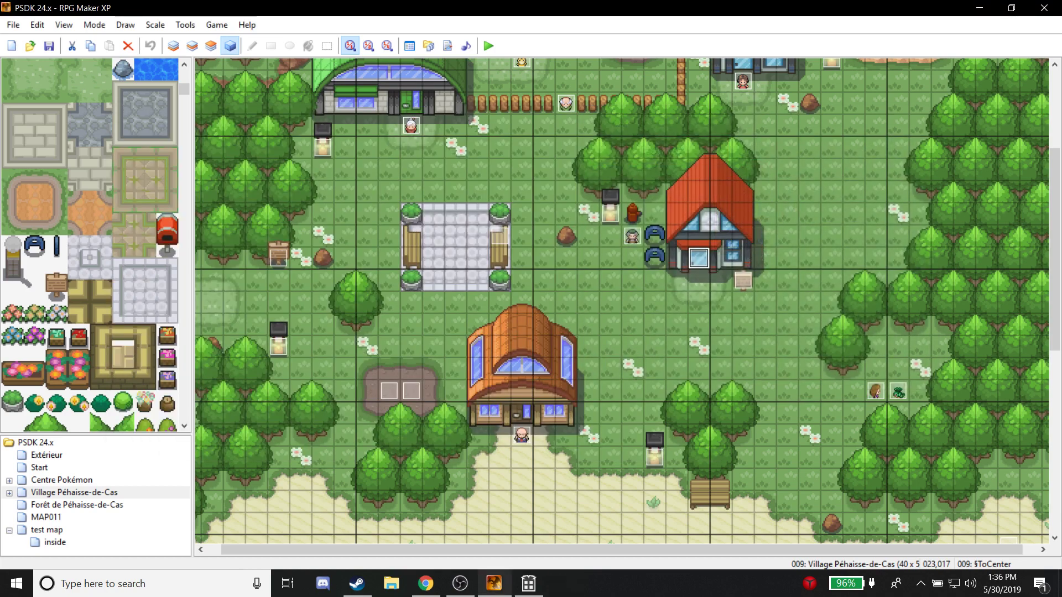